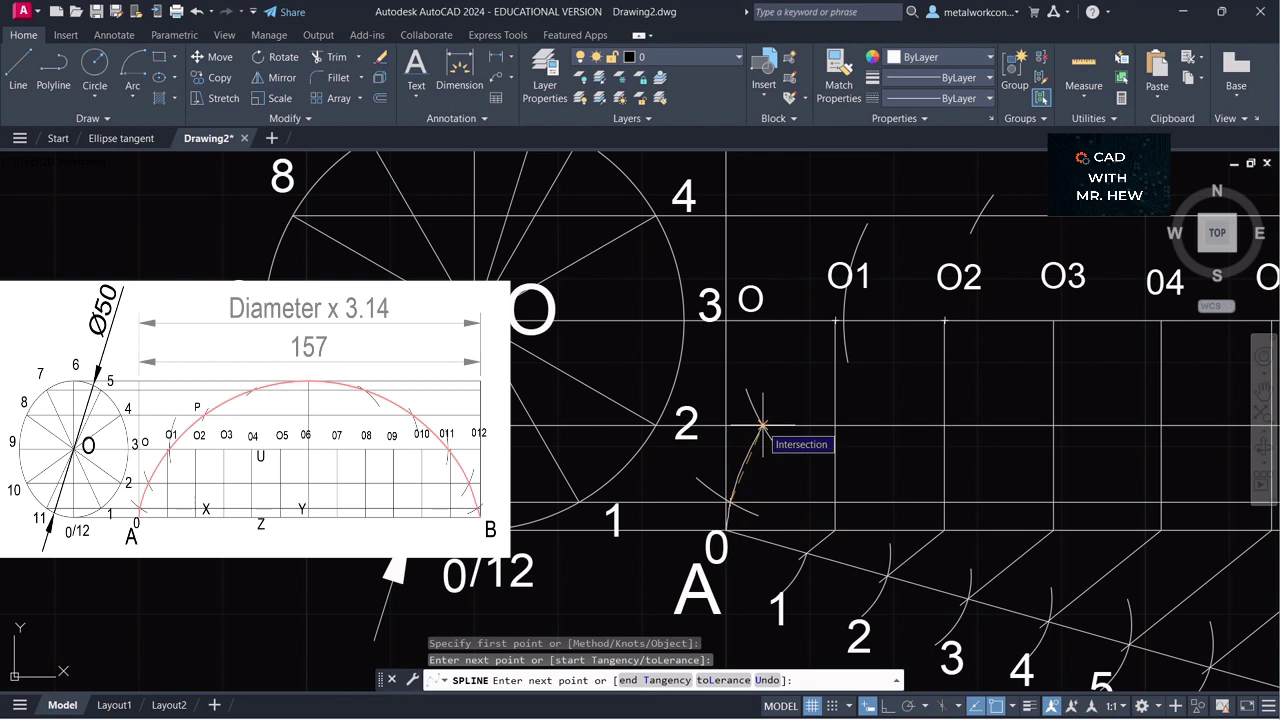
- Continue the spline from A through the arc intersections on the horizontal lines from points 2, 3, 4 and 5
click(762, 425)
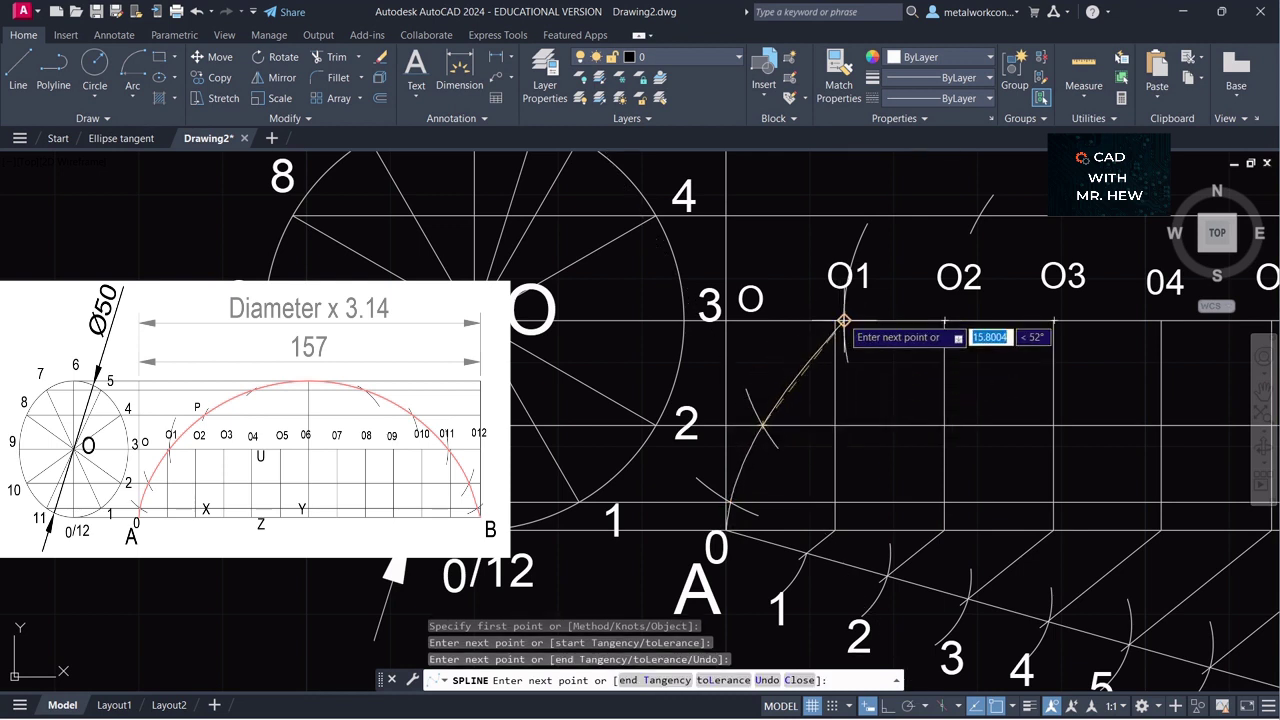
click(843, 321)
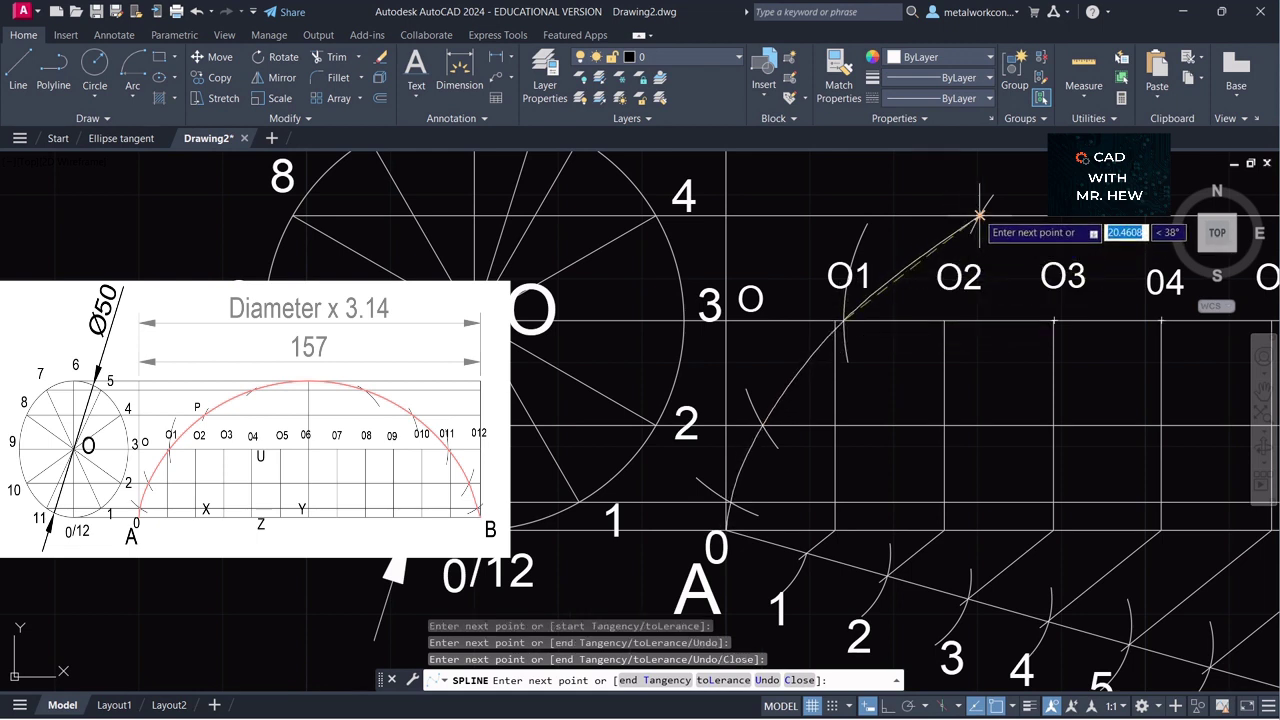
click(979, 216)
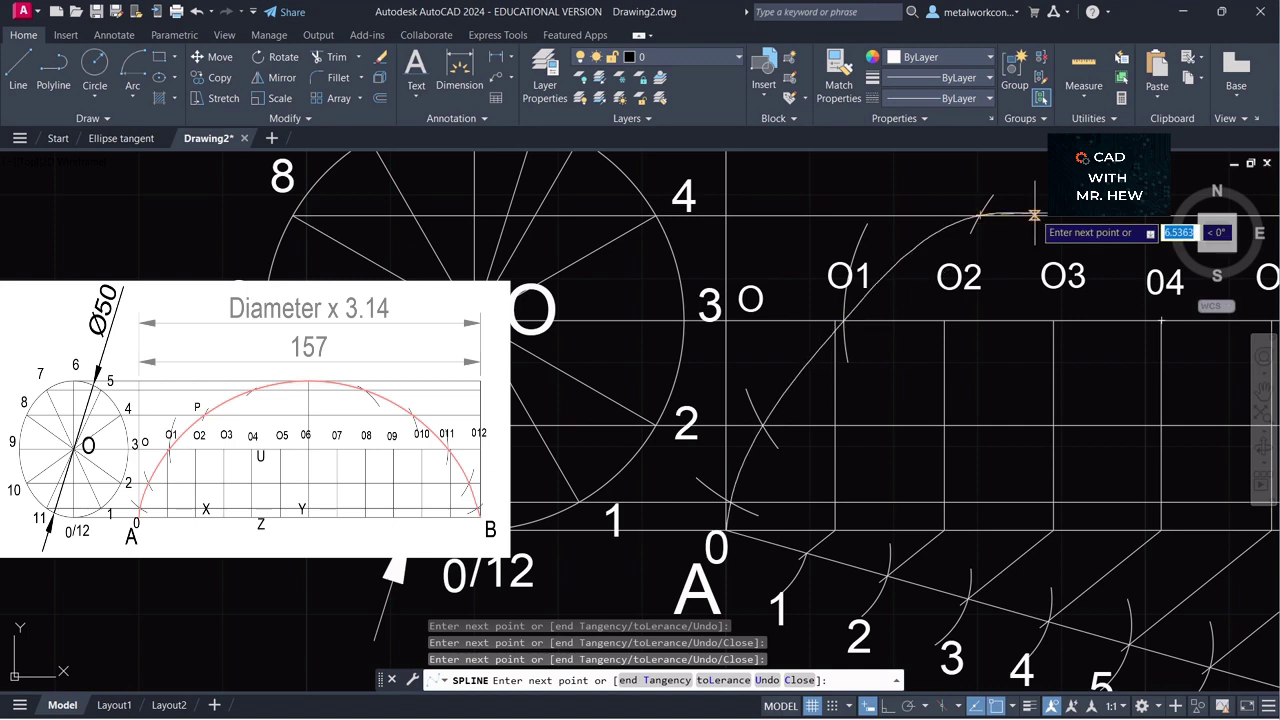
click(1263, 388)
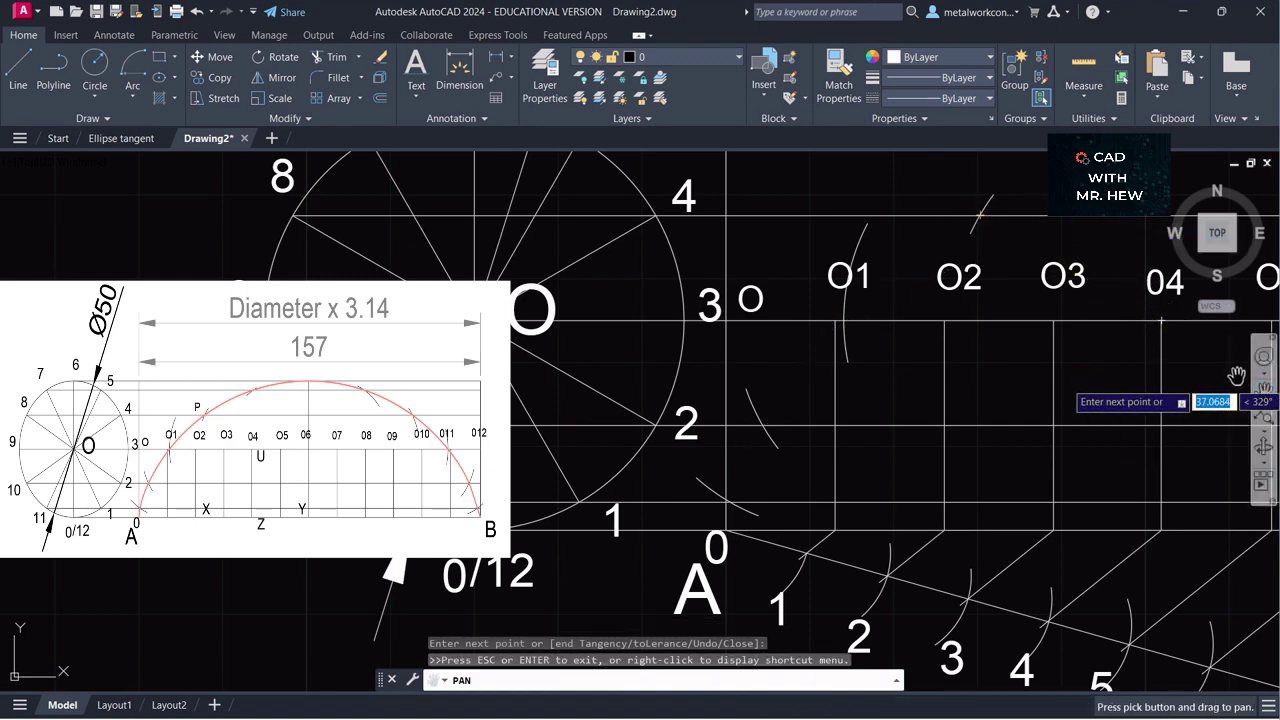
drag(1181, 348, 1126, 524)
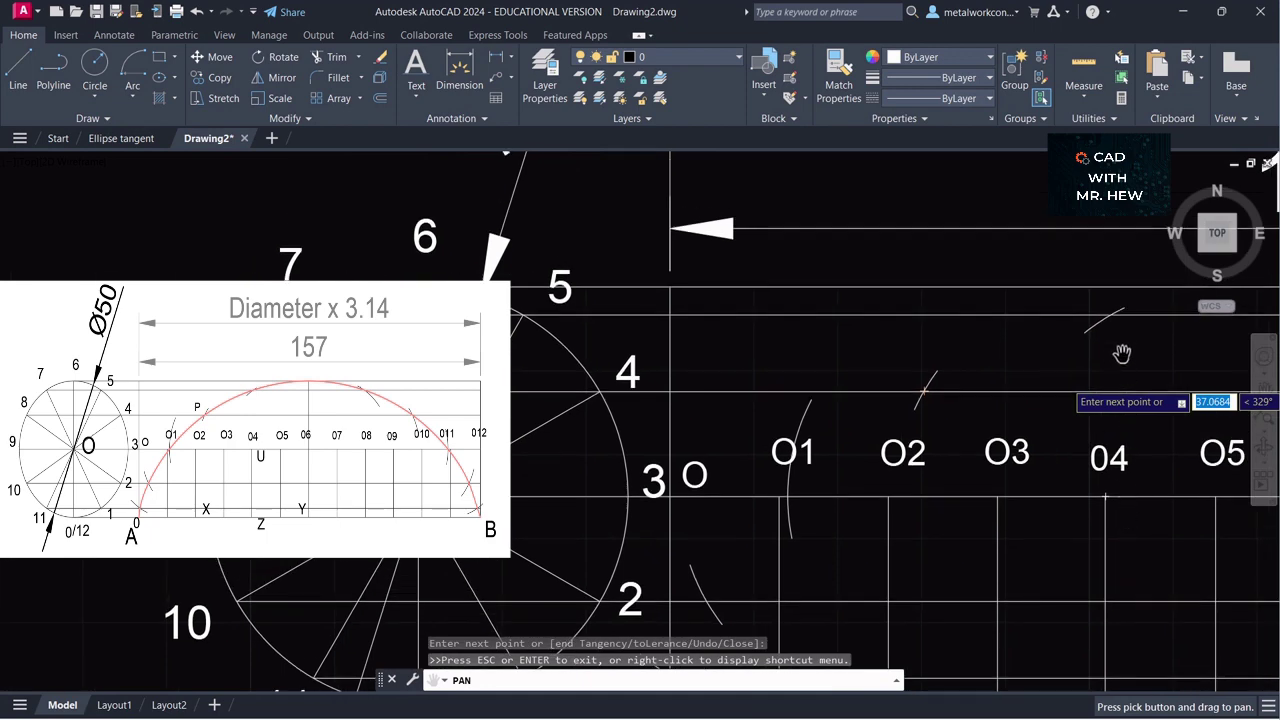
drag(1124, 340, 1102, 353)
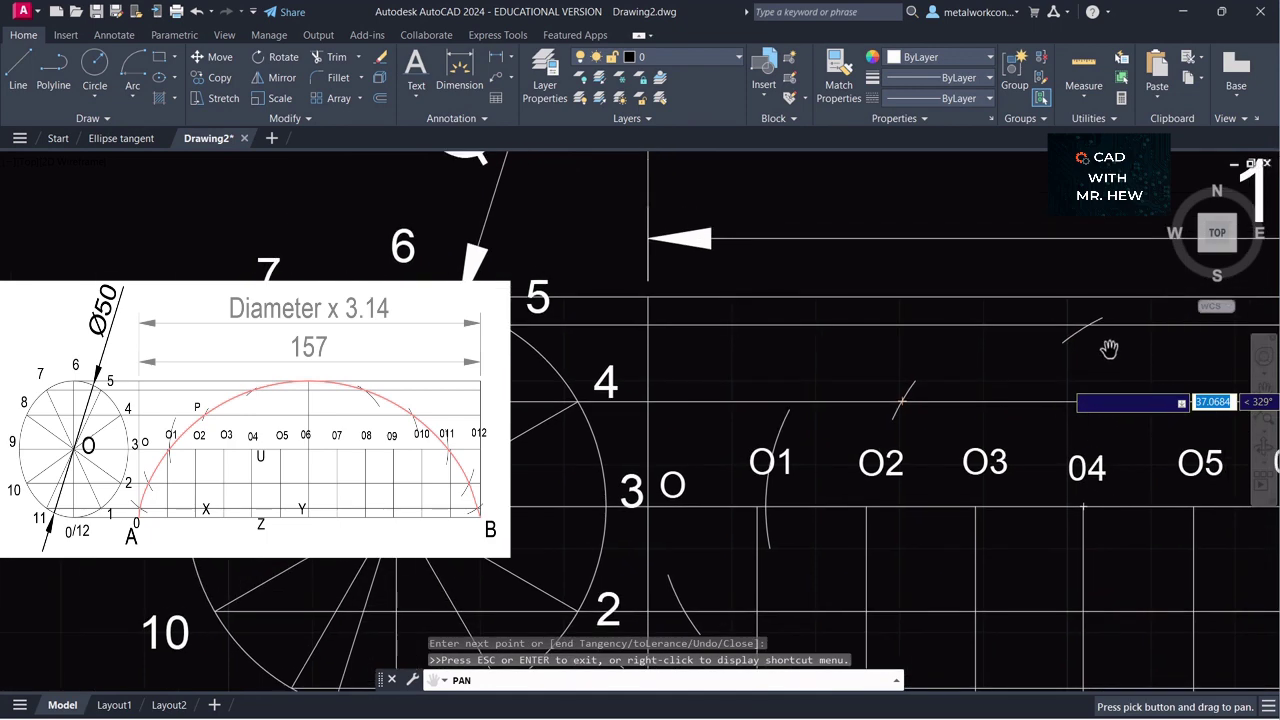
key(Escape)
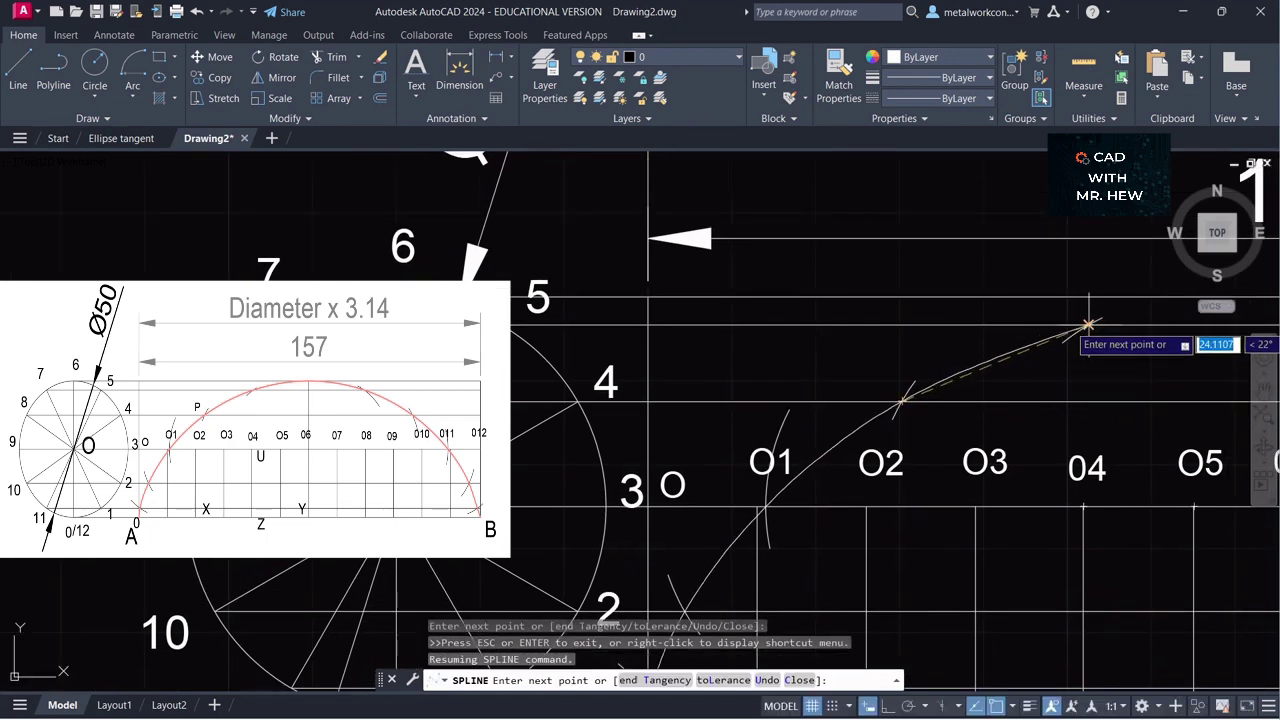
click(1088, 325)
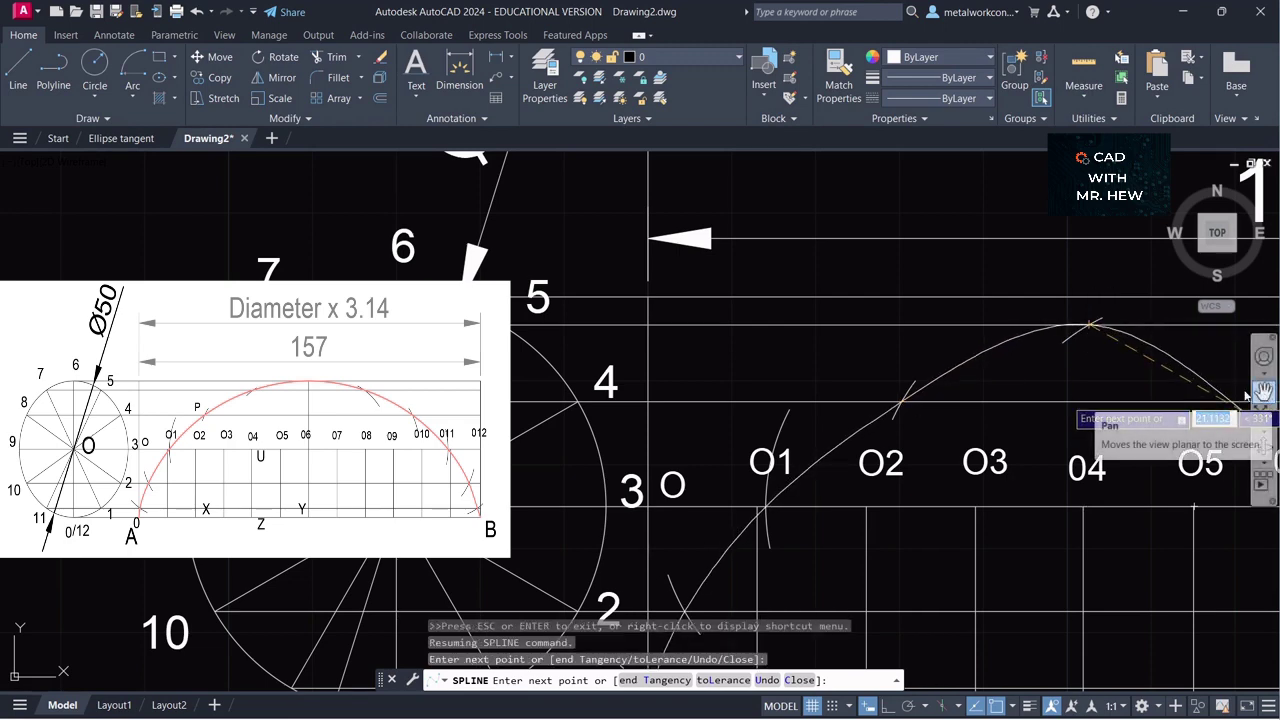
- Extend the spline to the cycloid's apex, where the vertical through 06 meets the top horizontal line
scroll(1245, 405, up, 2)
scroll(1210, 398, down, 6)
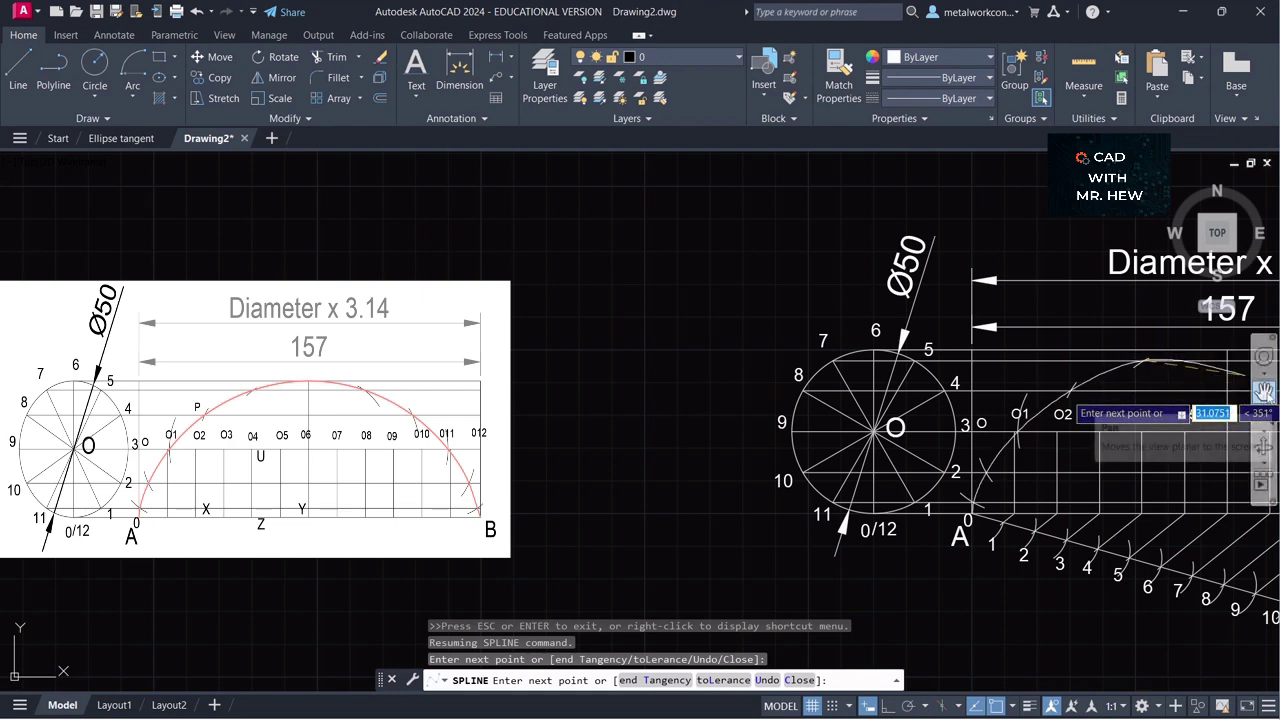
click(1265, 392)
mouse_move(1240, 405)
mouse_down()
mouse_move(1124, 425)
mouse_move(968, 381)
mouse_move(978, 394)
mouse_up()
key(Escape)
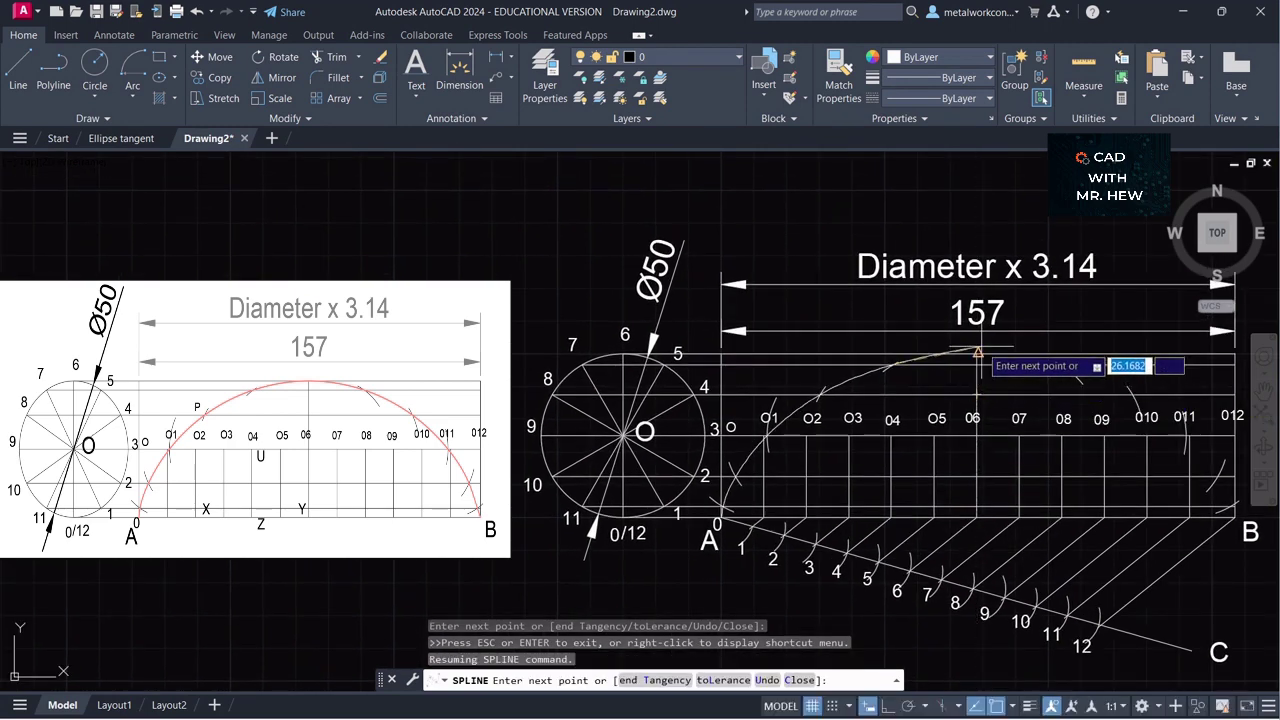
click(978, 353)
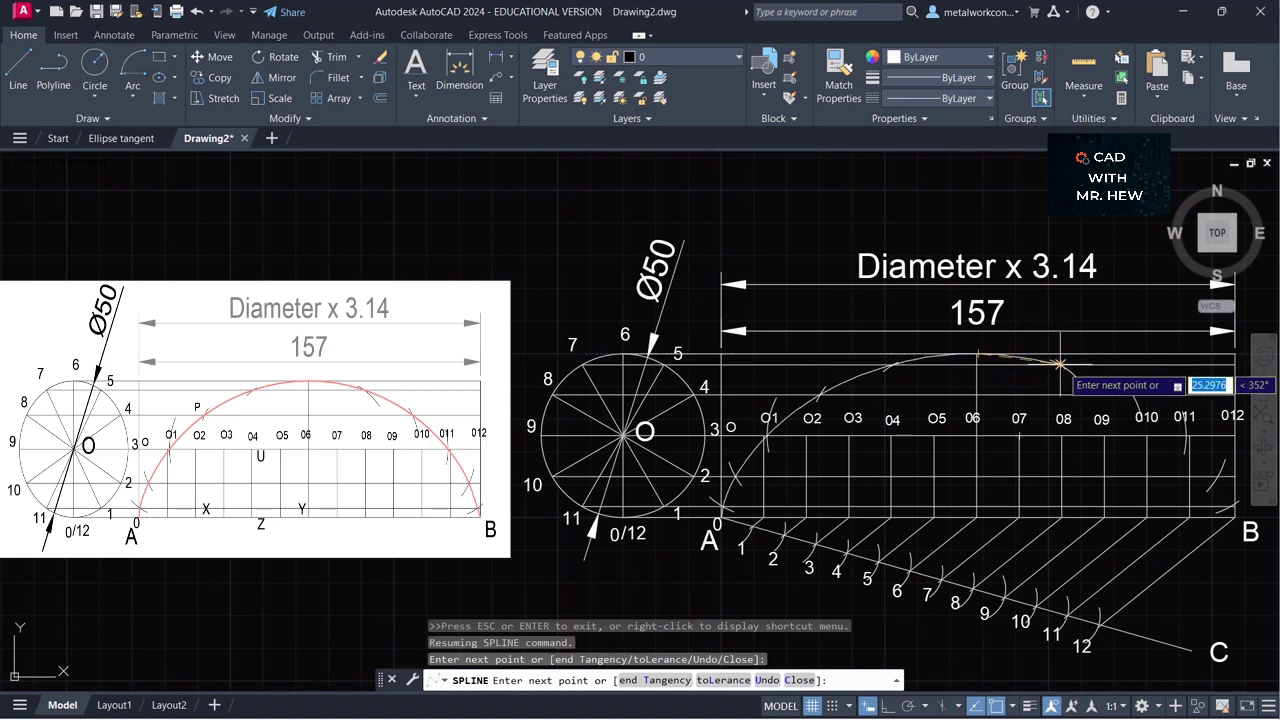
- Carry the spline down from the apex through the arc intersections on the horizontal lines from points 5, 4 and 3
scroll(1060, 363, up, 1)
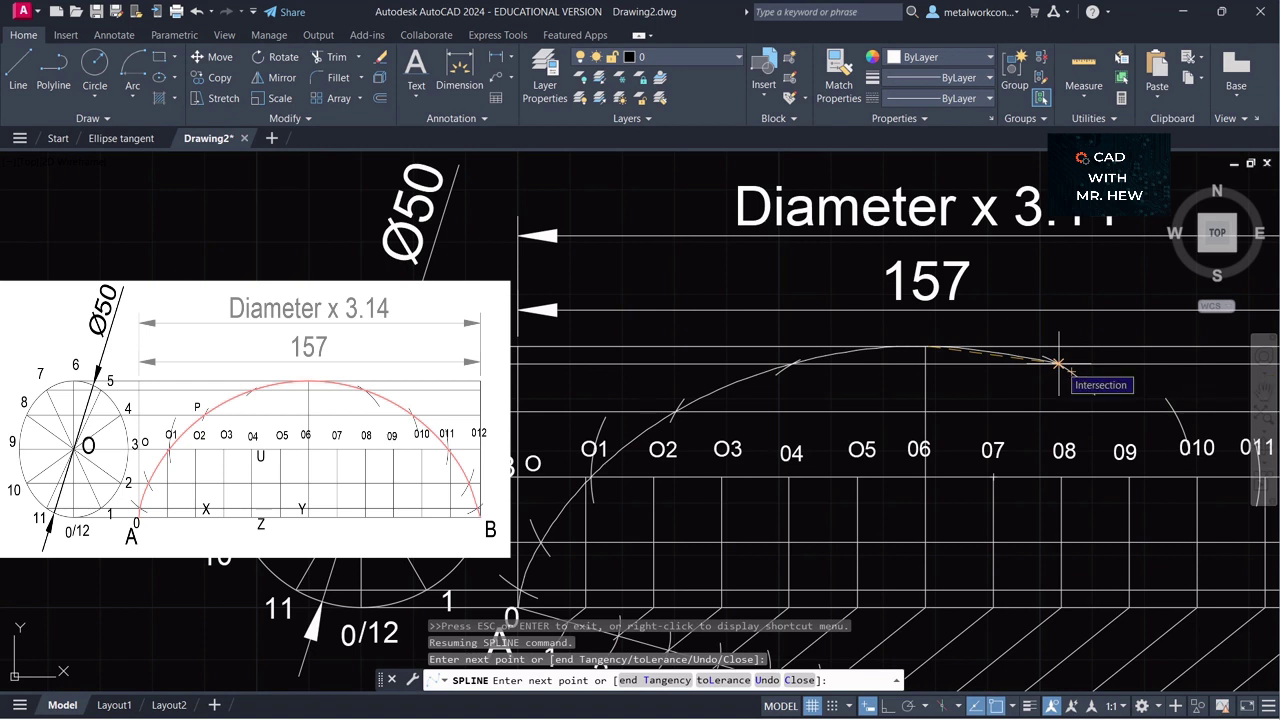
click(1058, 363)
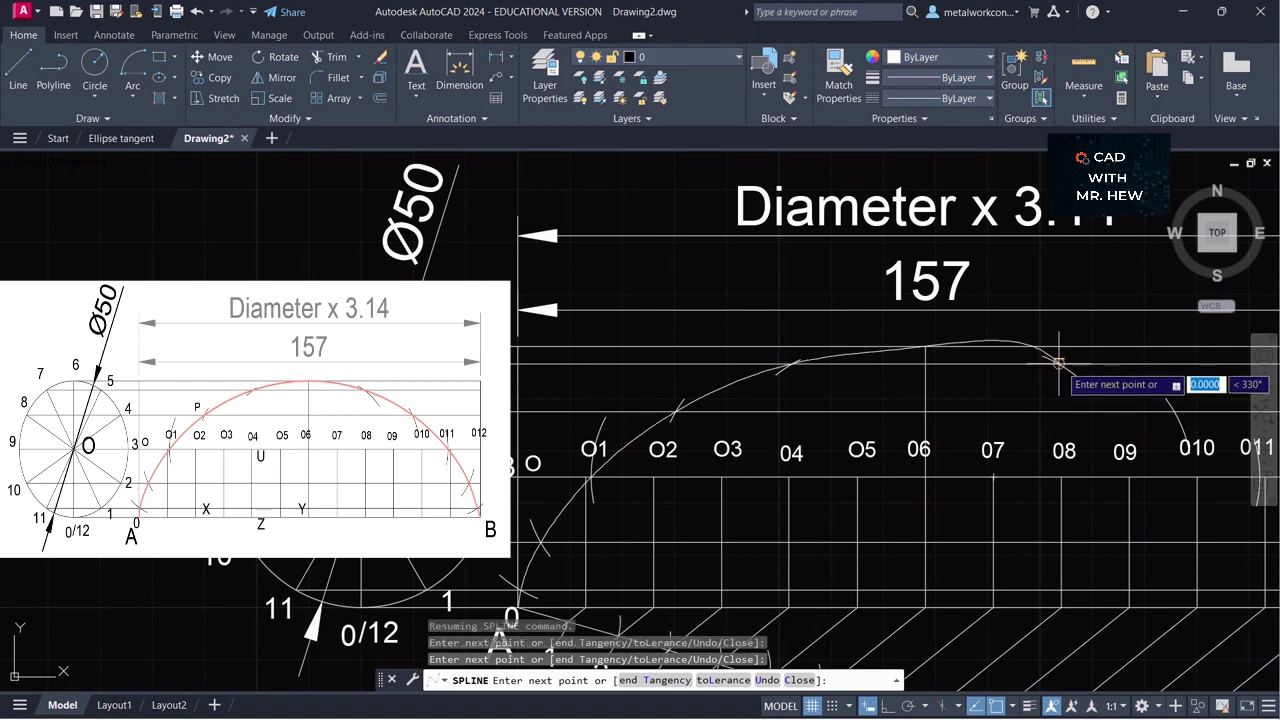
click(1173, 410)
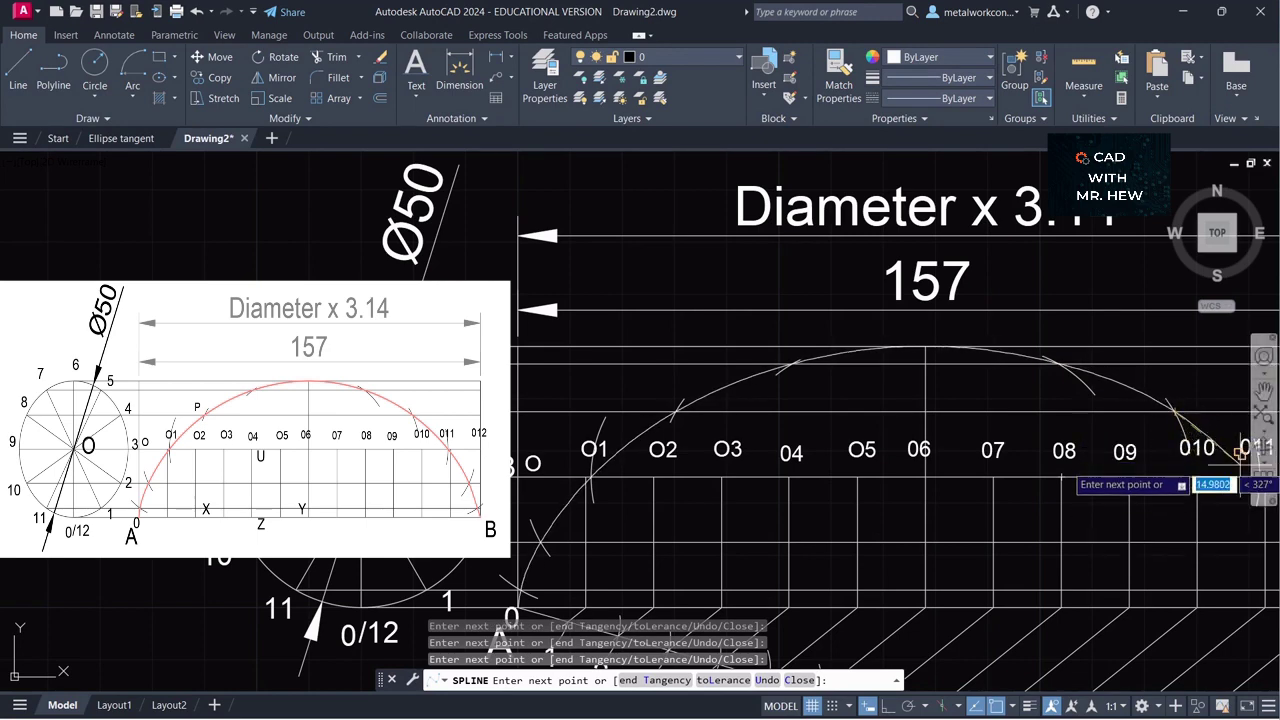
click(1264, 398)
mouse_move(1223, 529)
mouse_down()
mouse_move(1183, 525)
mouse_move(1160, 455)
mouse_move(1100, 432)
mouse_up()
key(Escape)
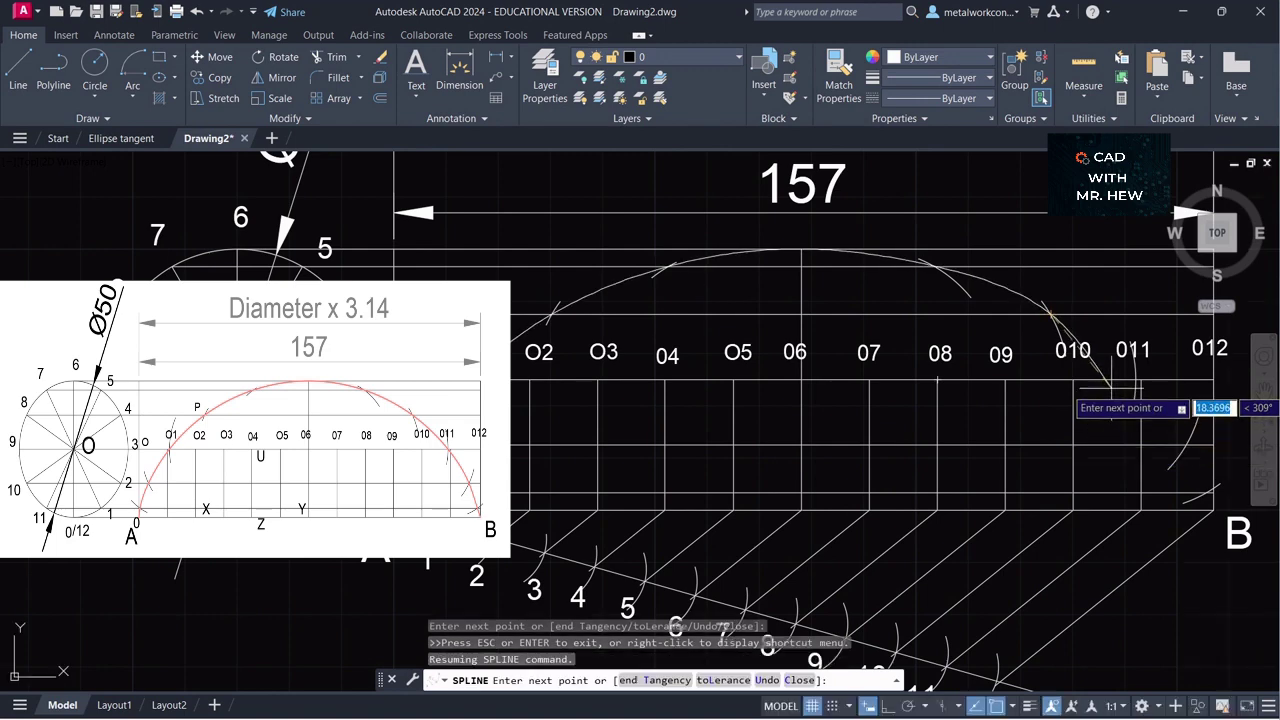
scroll(1134, 374, up, 5)
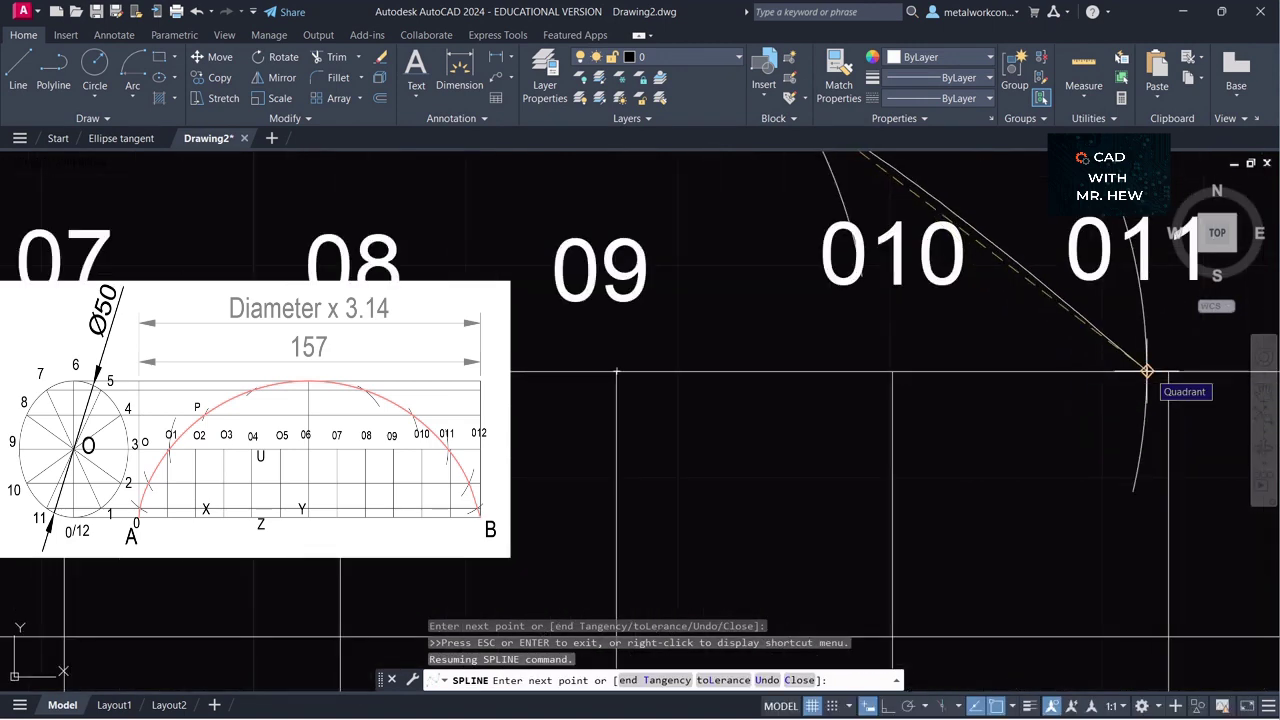
click(1146, 371)
scroll(1272, 570, down, 4)
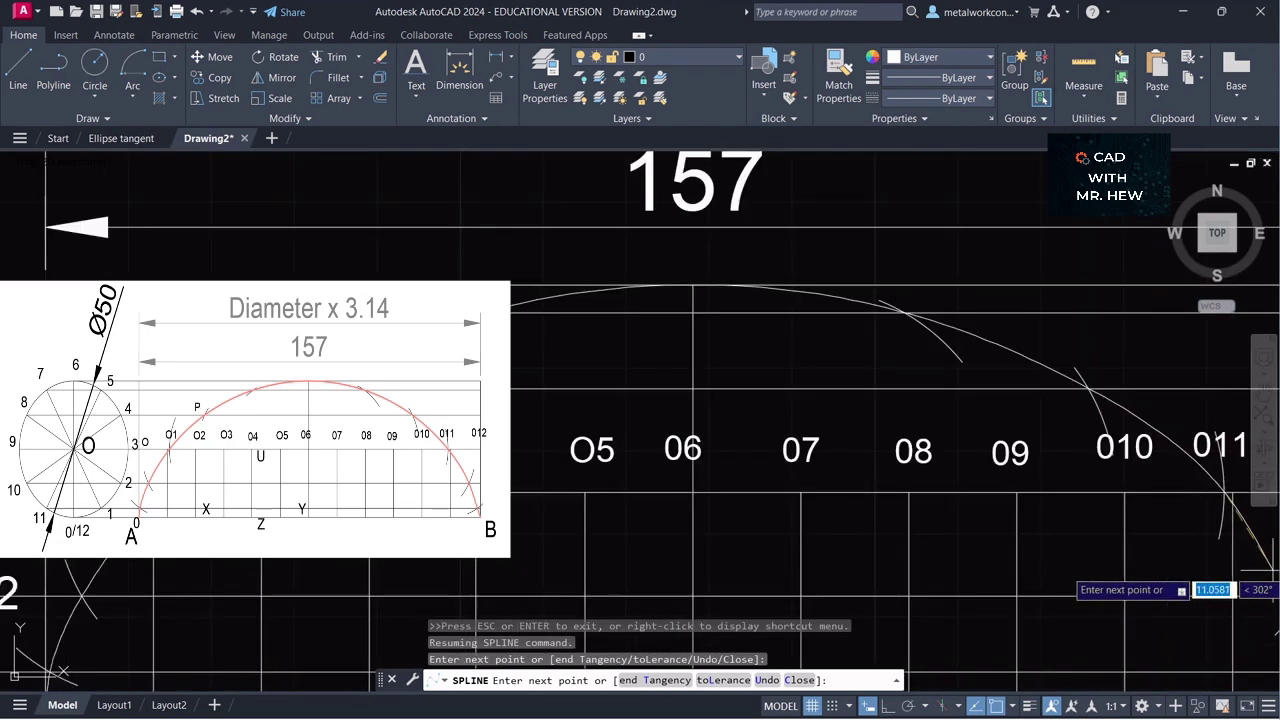
- Complete the spline through the arc intersections on the horizontal lines from points 2 and 1, ending at B
click(1262, 397)
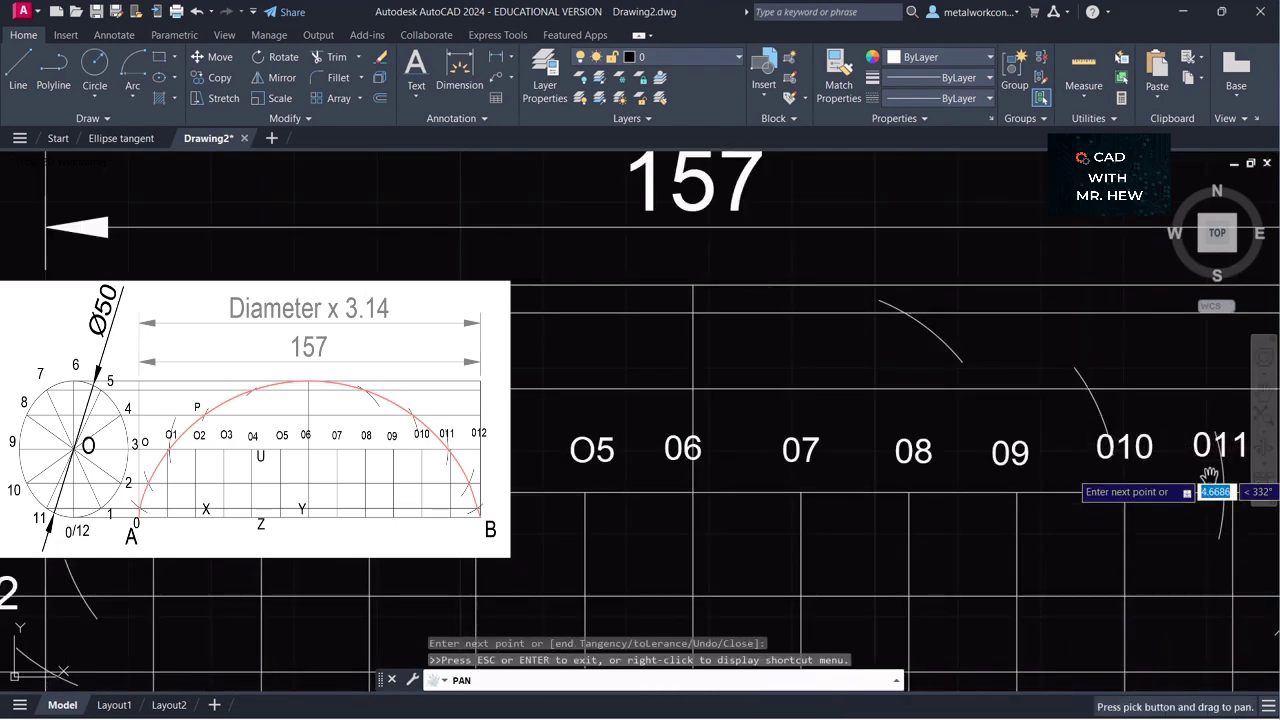
mouse_move(1274, 511)
mouse_down()
mouse_move(1185, 371)
mouse_move(1150, 343)
mouse_up()
key(Escape)
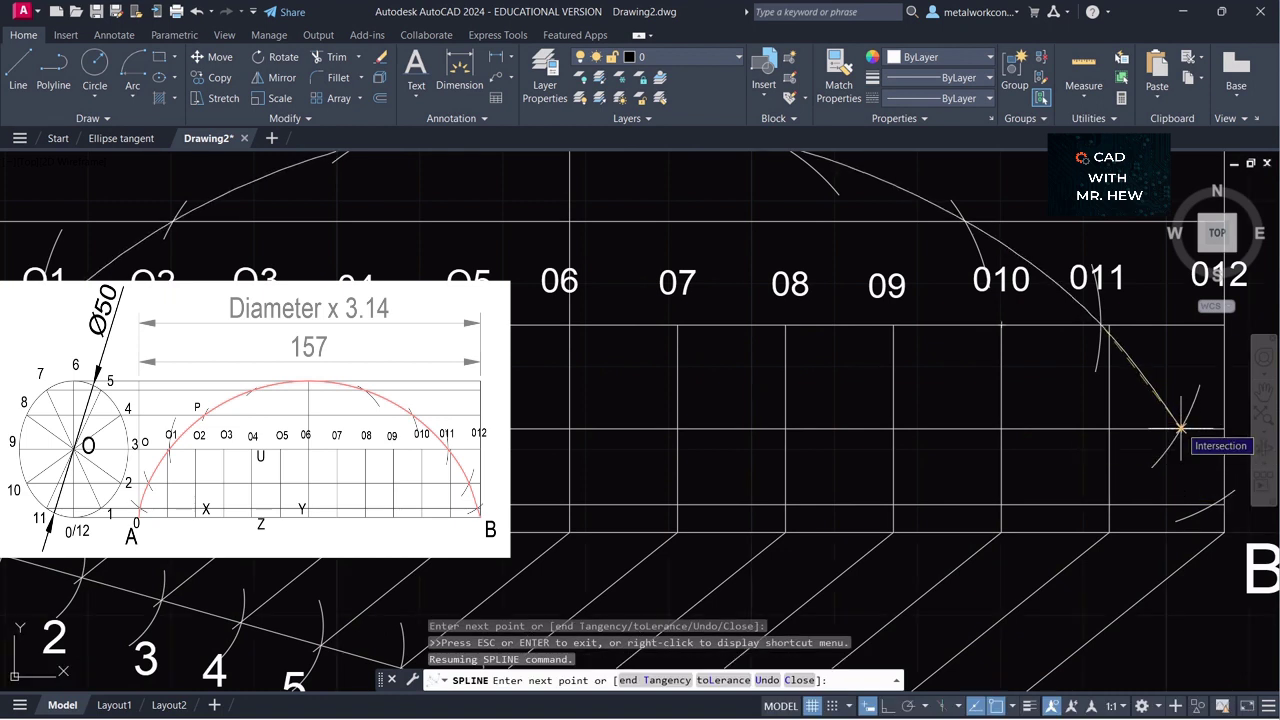
click(1181, 428)
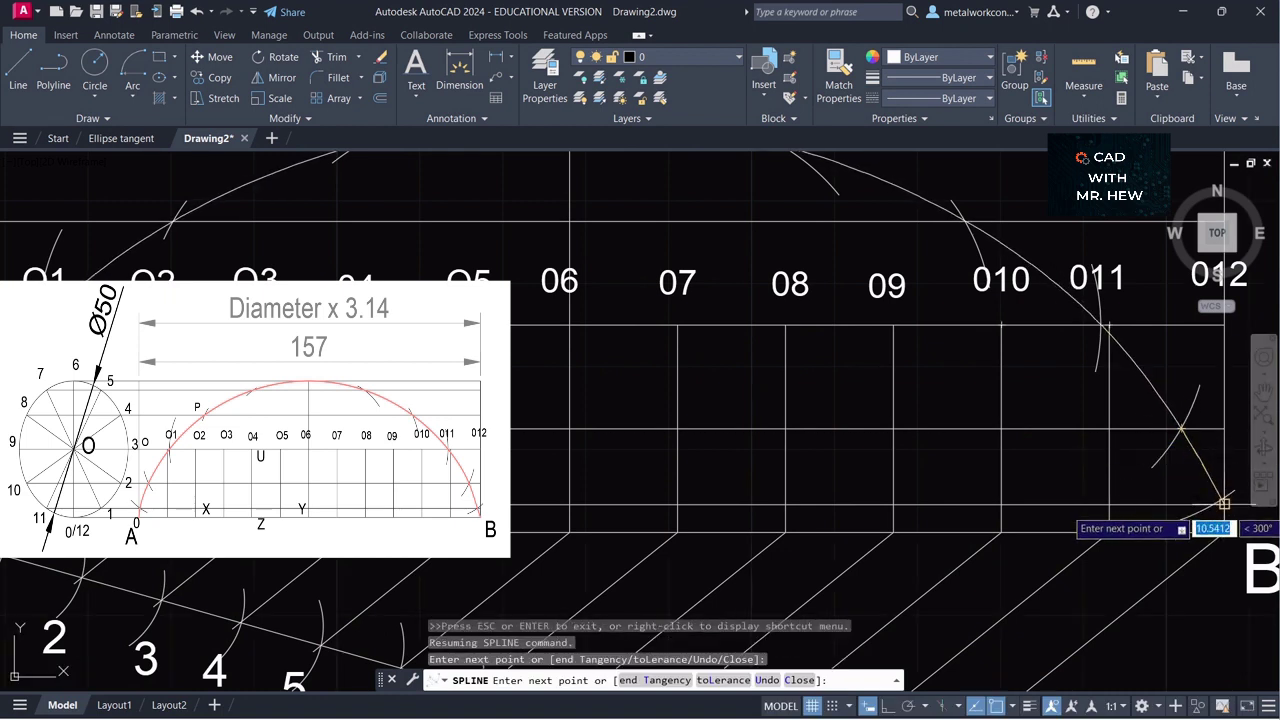
click(1214, 504)
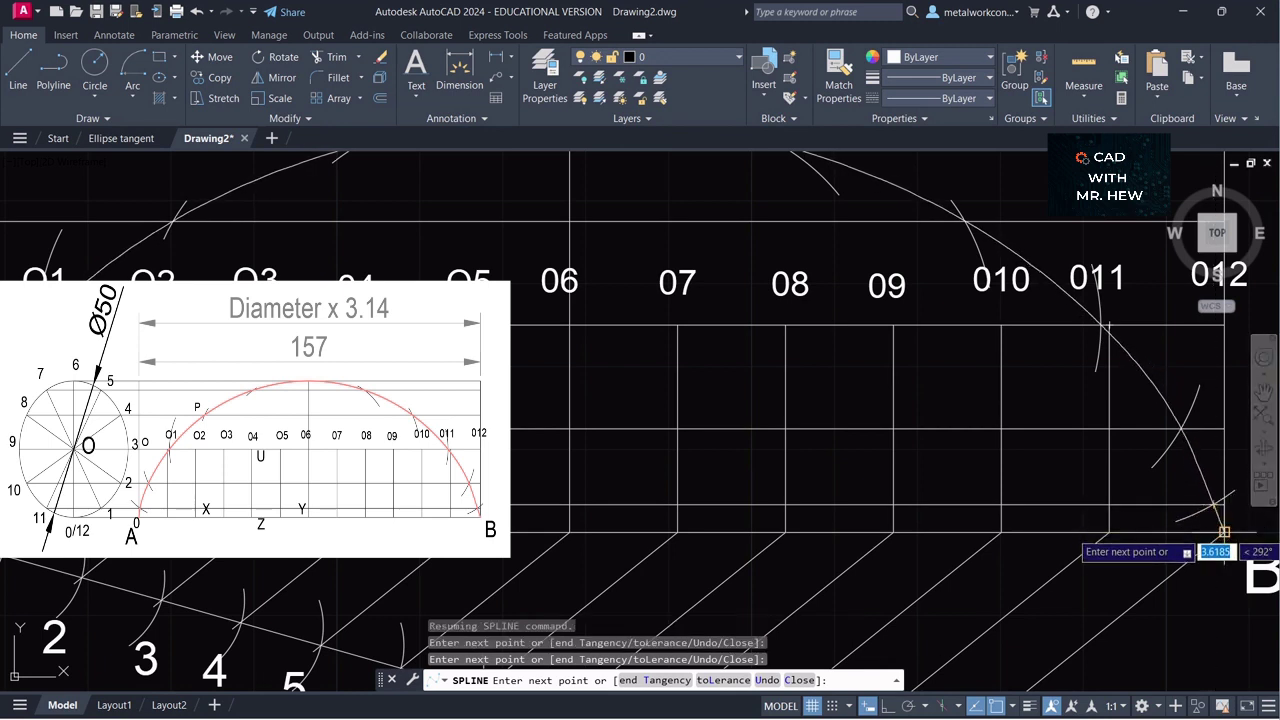
click(1224, 531)
key(Return)
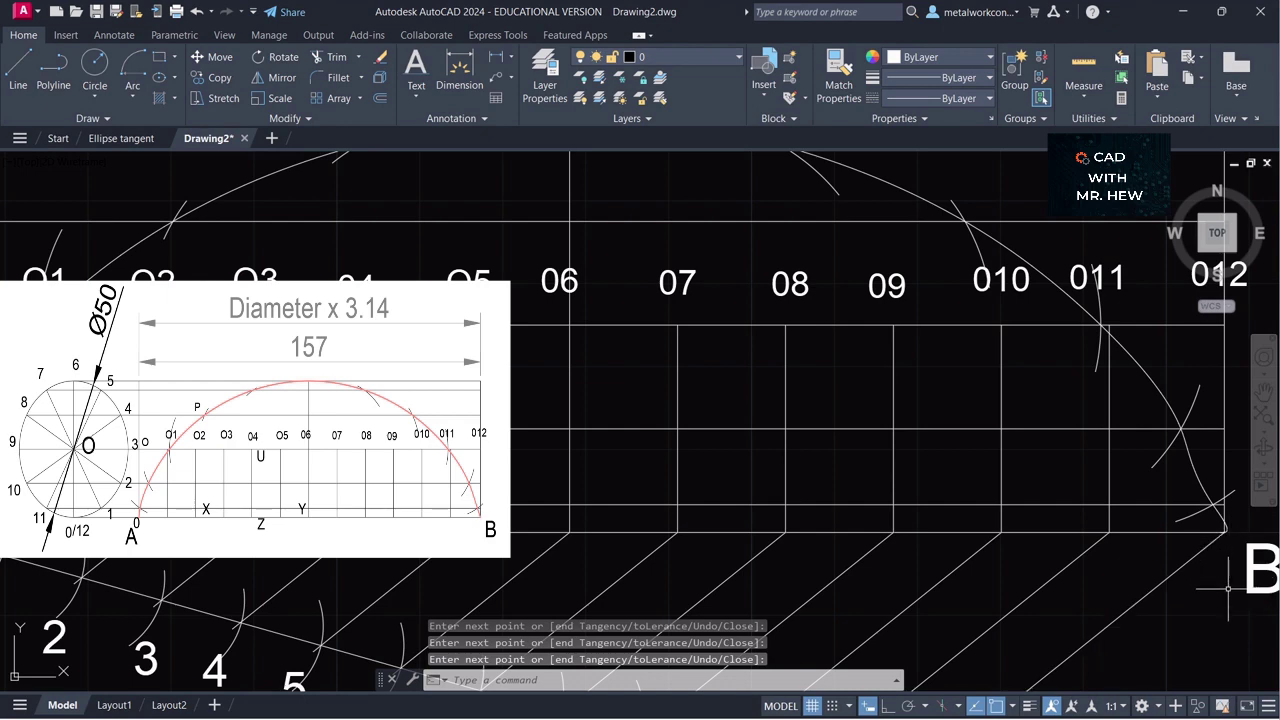
- Assign the finished cycloid spline to the outline layer
scroll(1228, 588, down, 3)
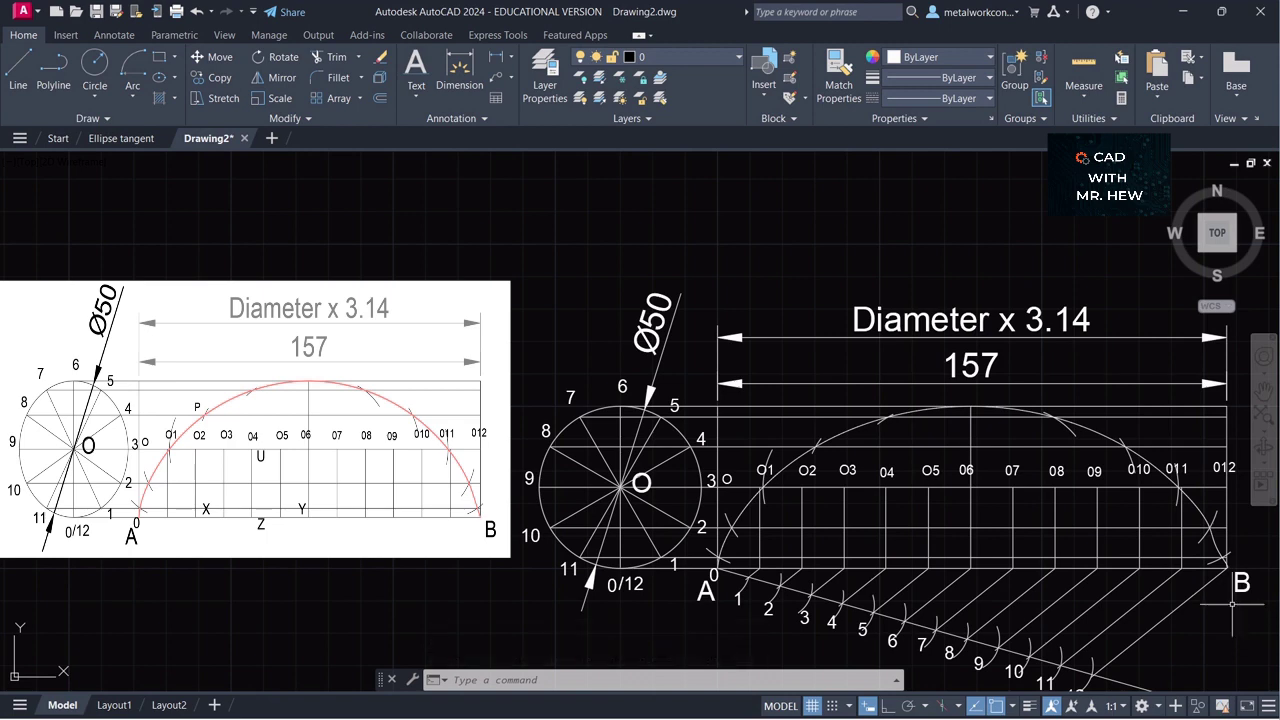
click(1090, 430)
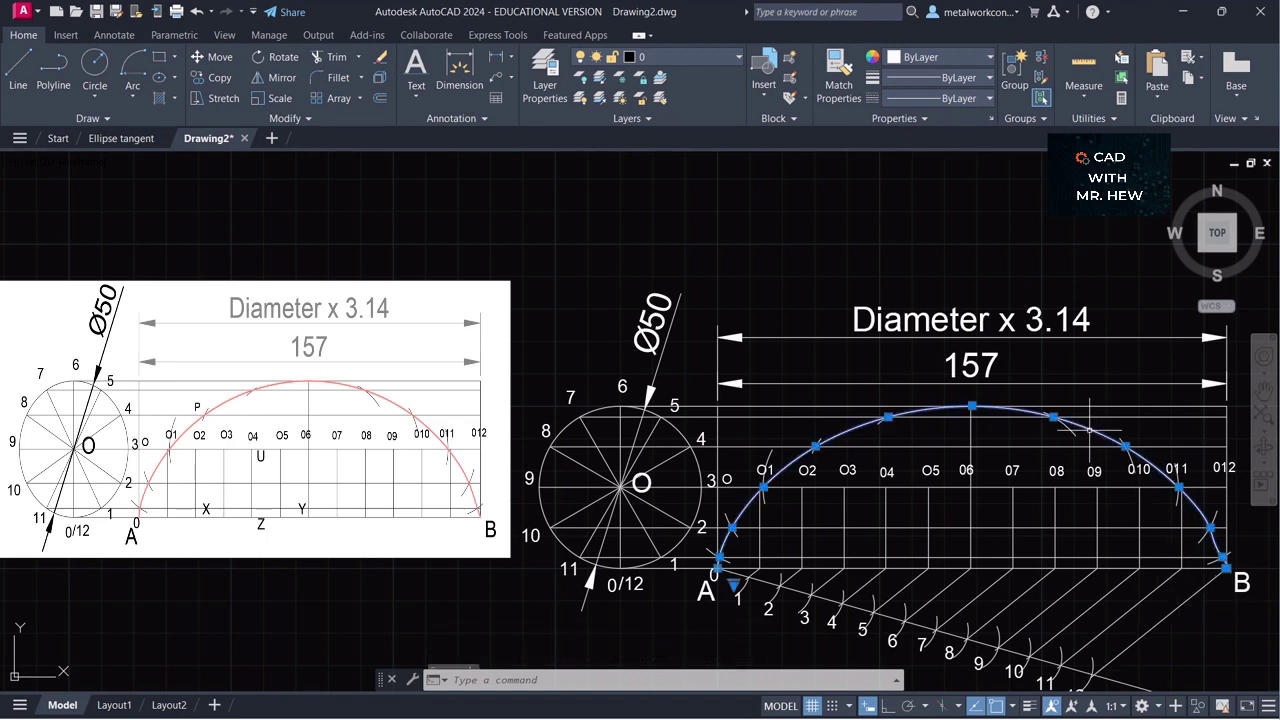
click(681, 58)
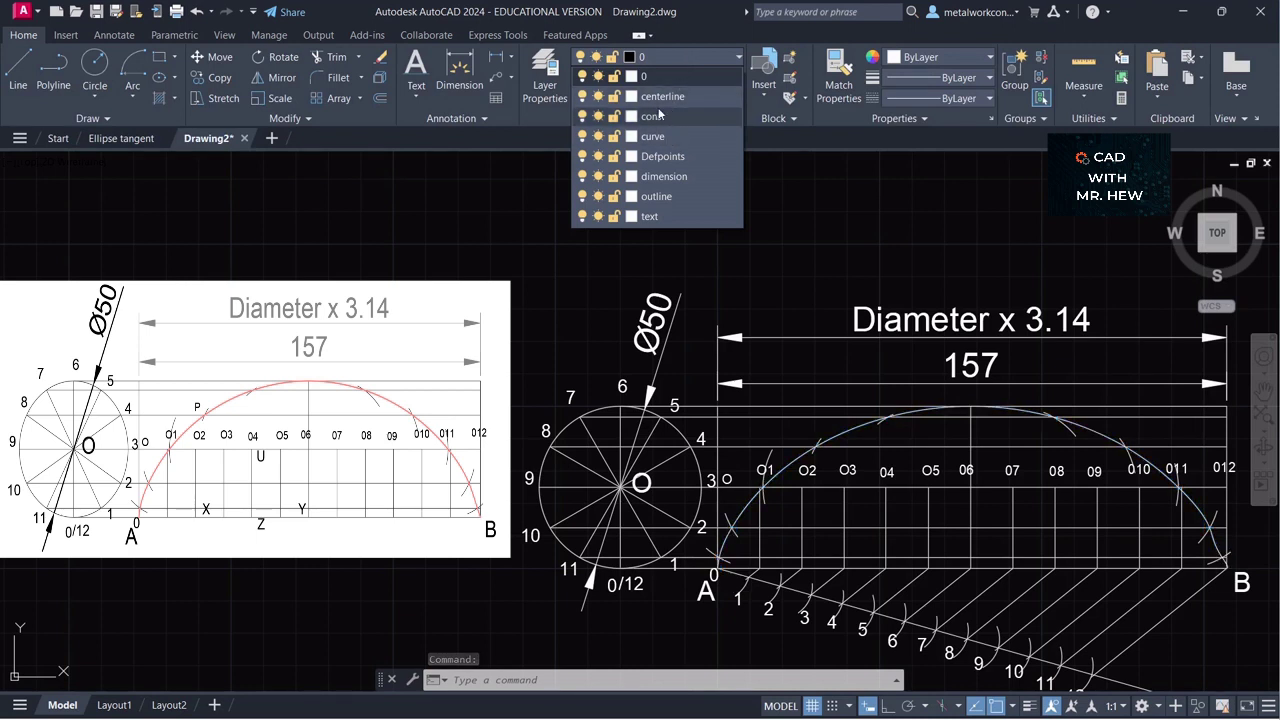
click(655, 197)
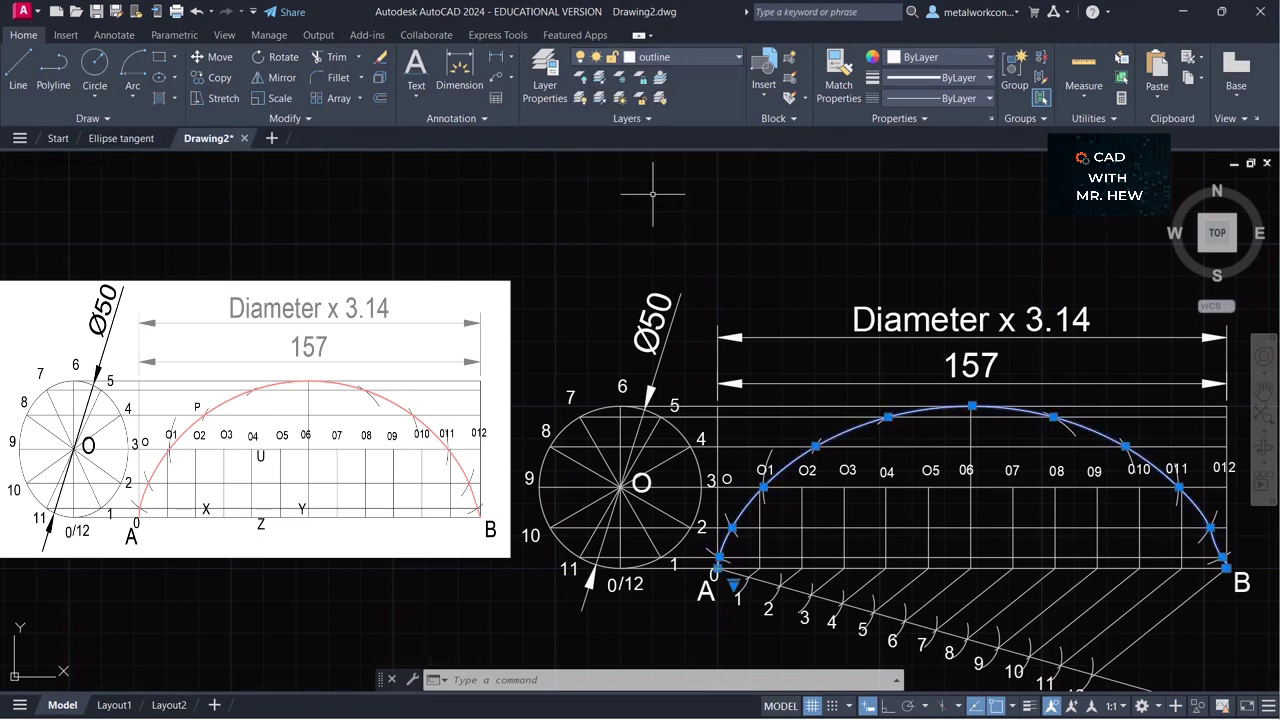
key(Escape)
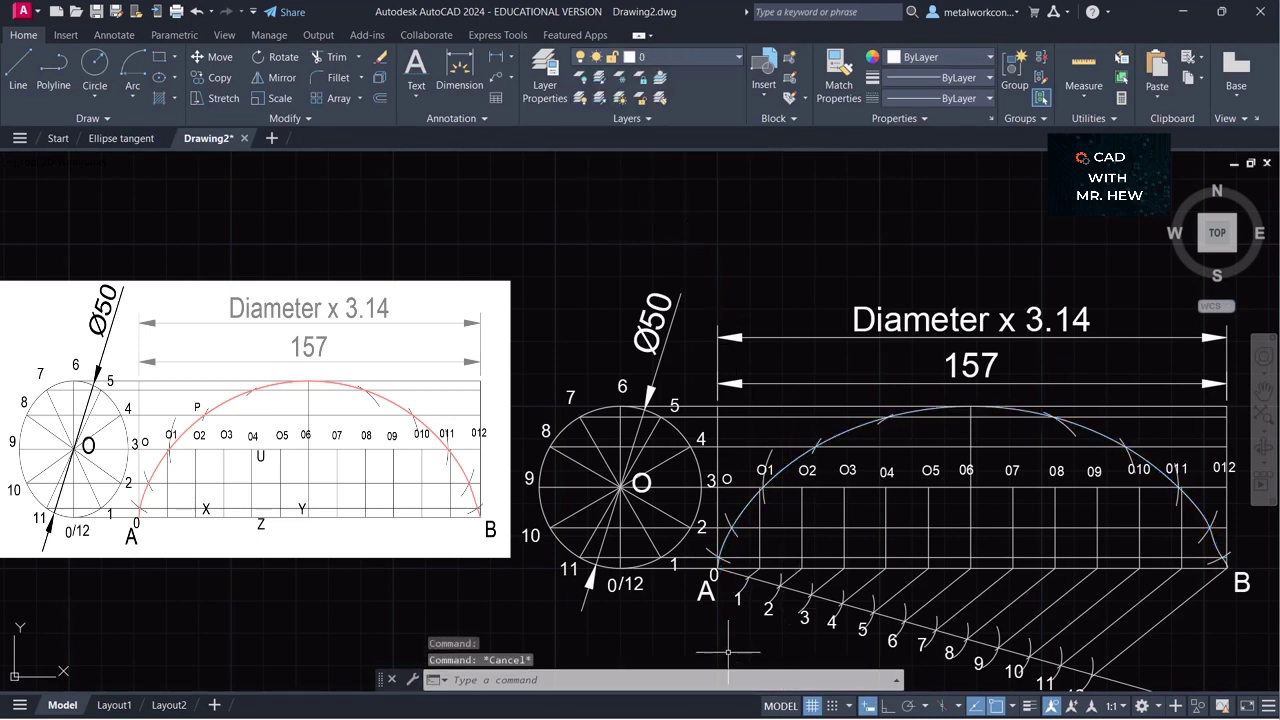
- Turn on lineweight display so the outline layer's thickness shows on the curve
click(828, 435)
key(Escape)
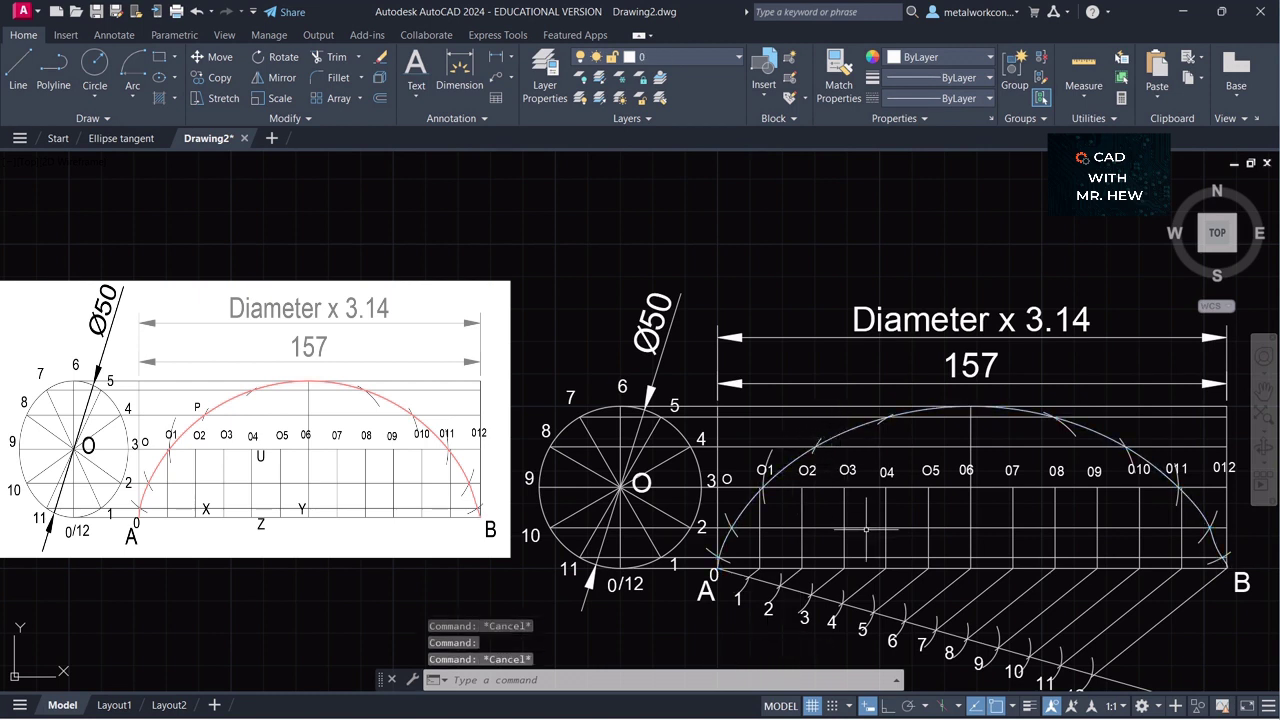
click(1029, 706)
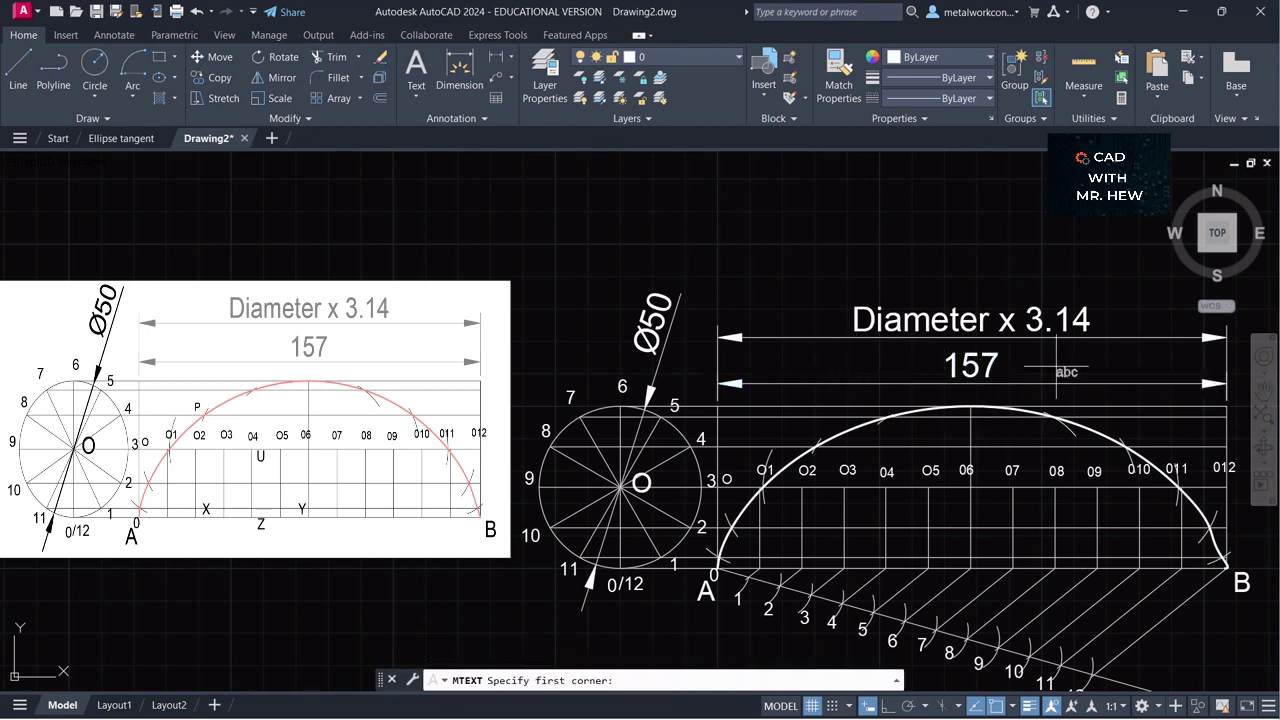
key(Escape)
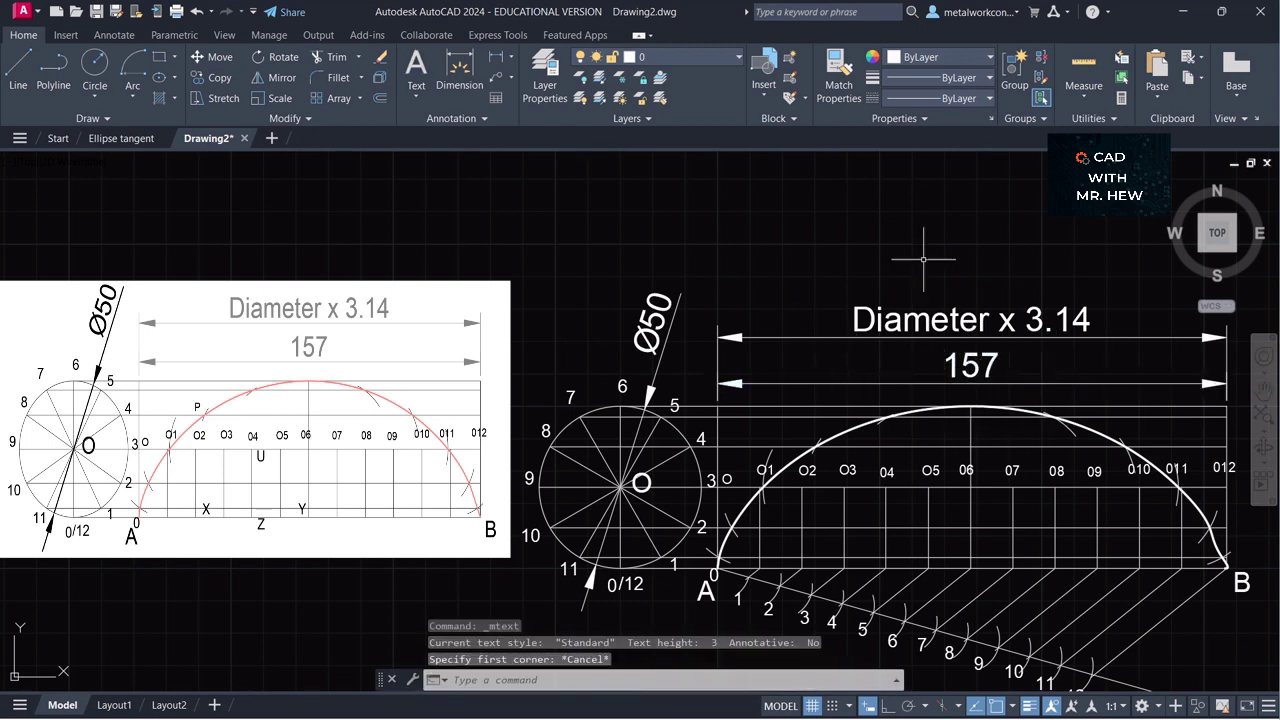
click(498, 80)
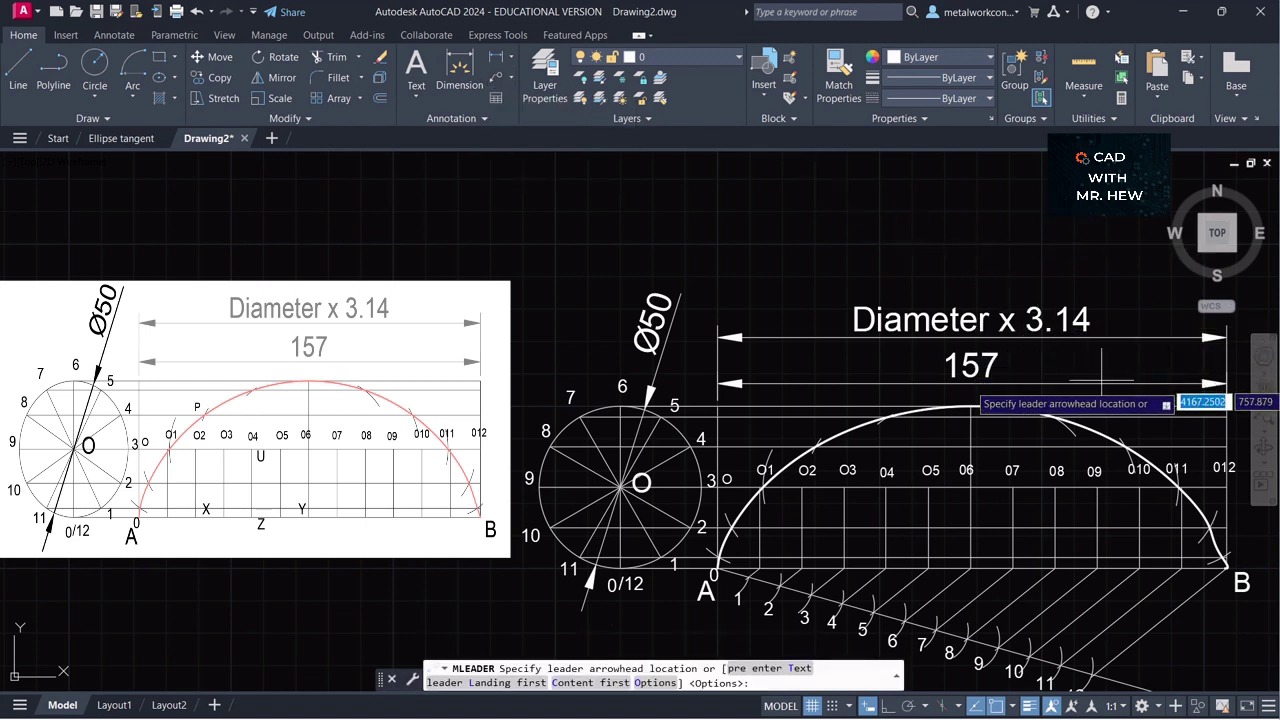
click(1063, 362)
key(Escape)
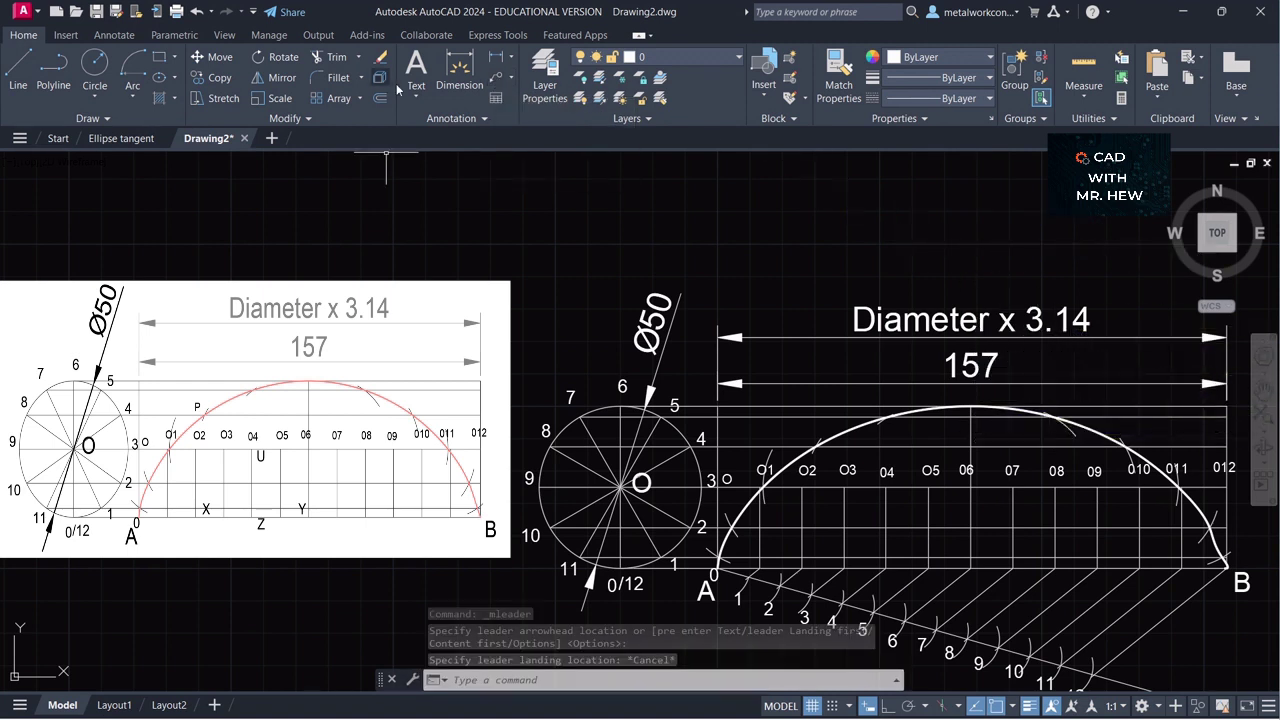
- Add a multileader pointing at the cycloid just past its apex, with the text CYCLOID
click(492, 80)
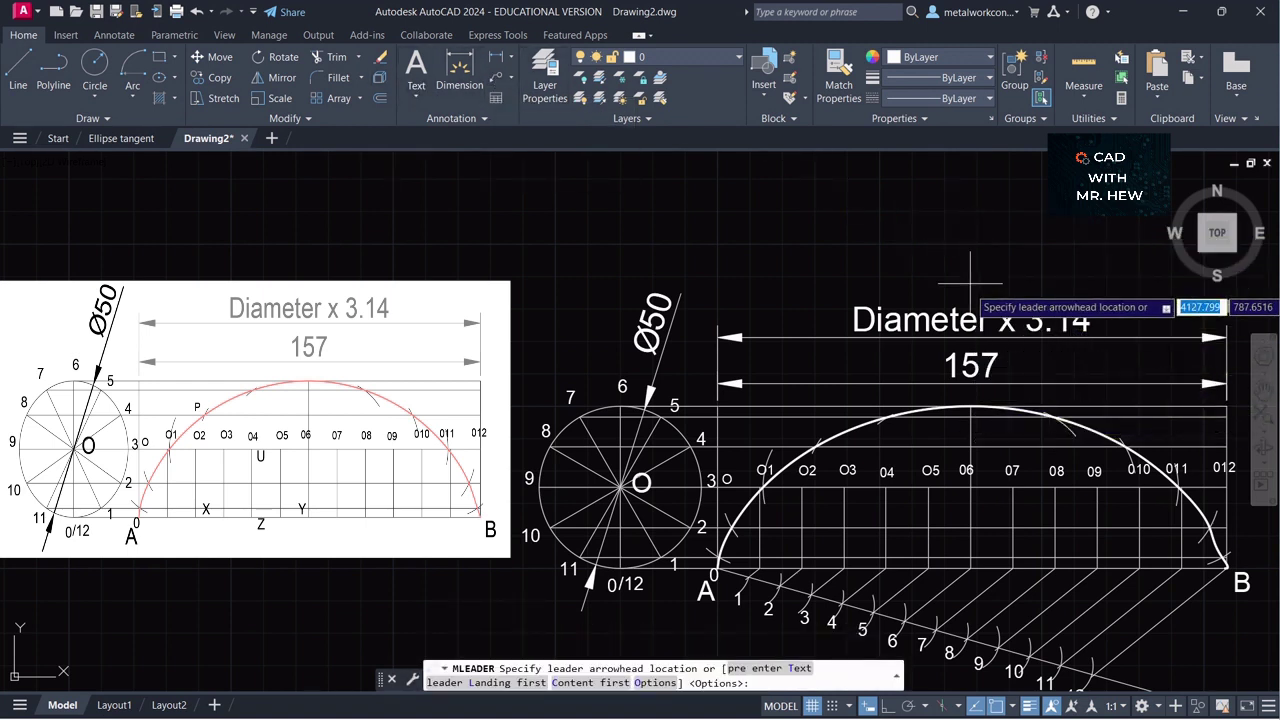
click(1034, 405)
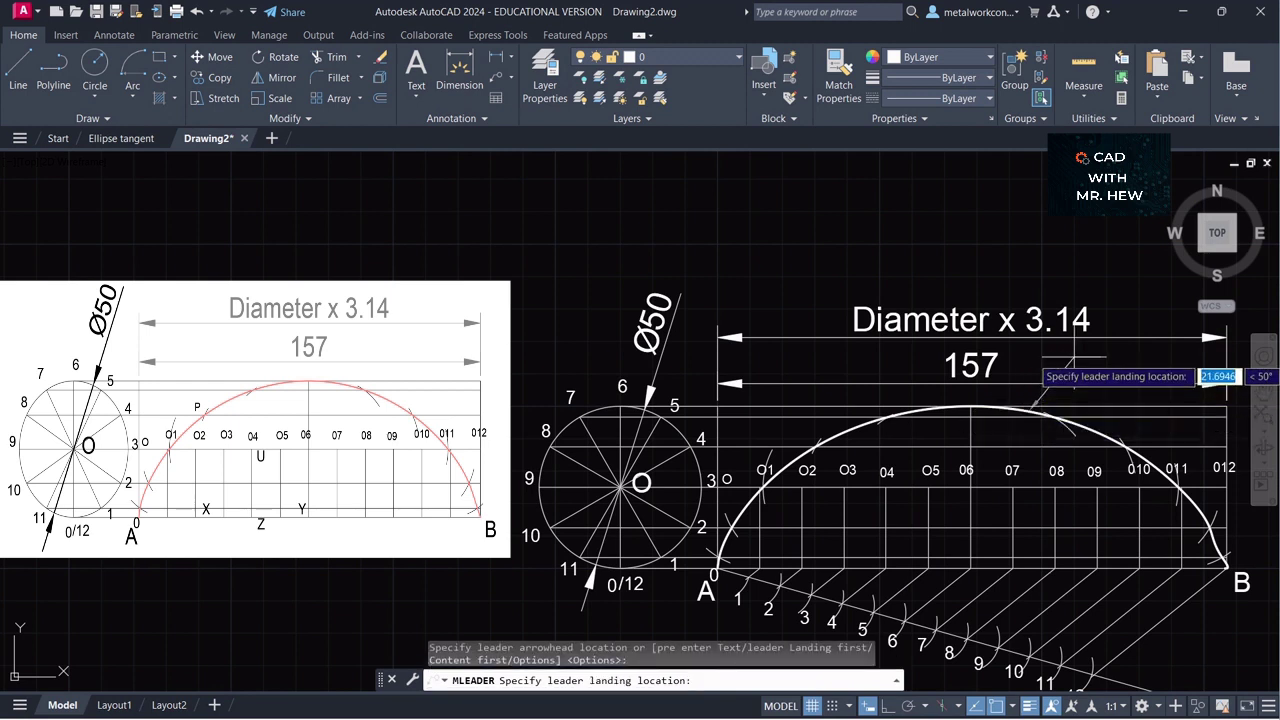
click(1075, 357)
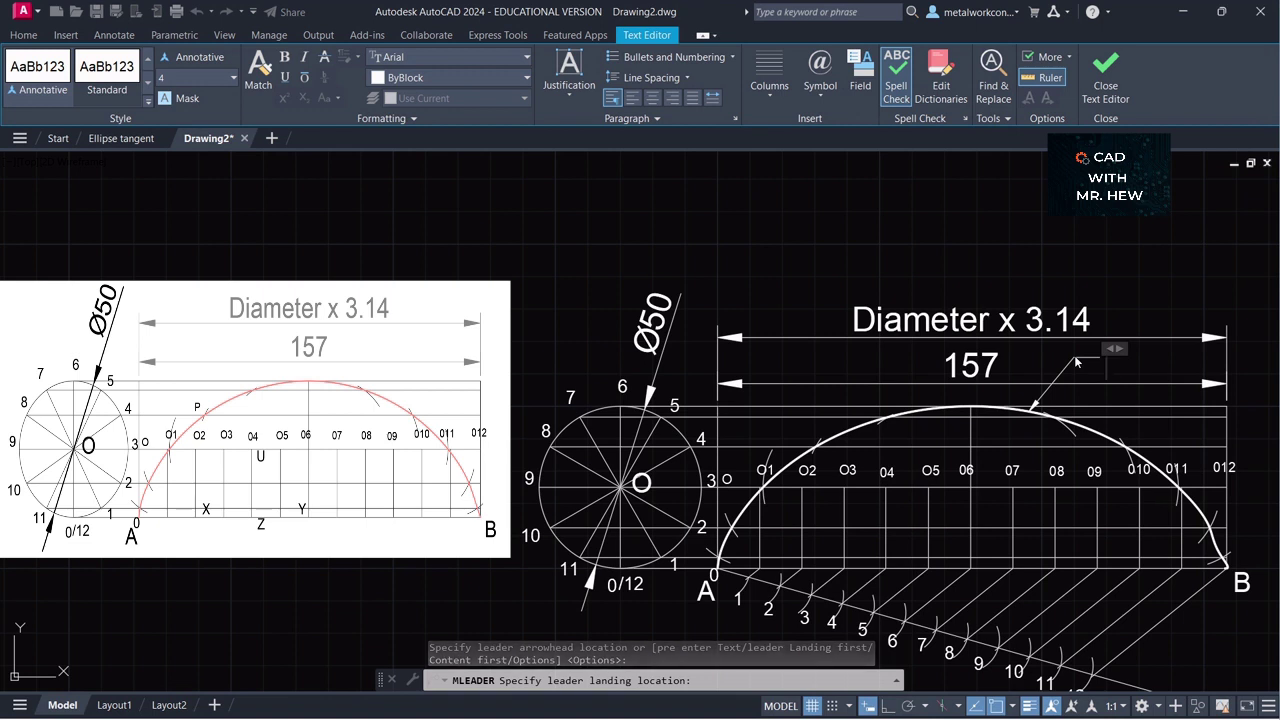
text(CYCLOID)
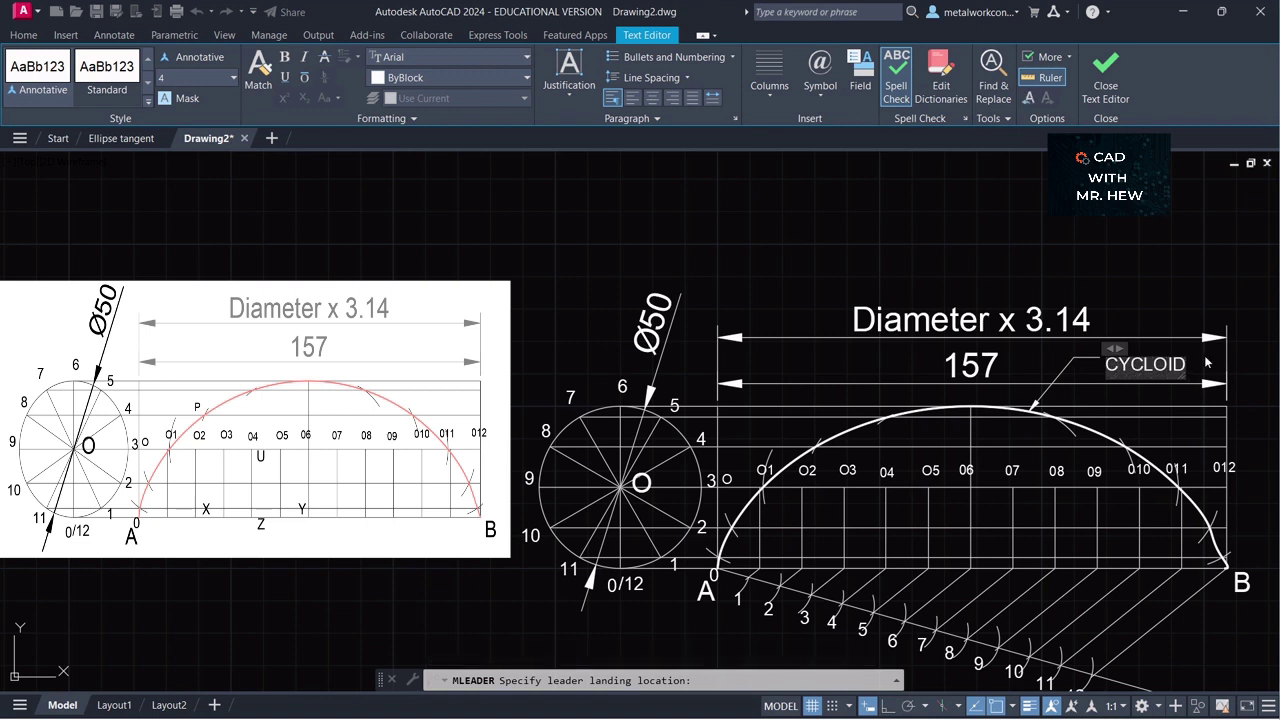
click(1212, 413)
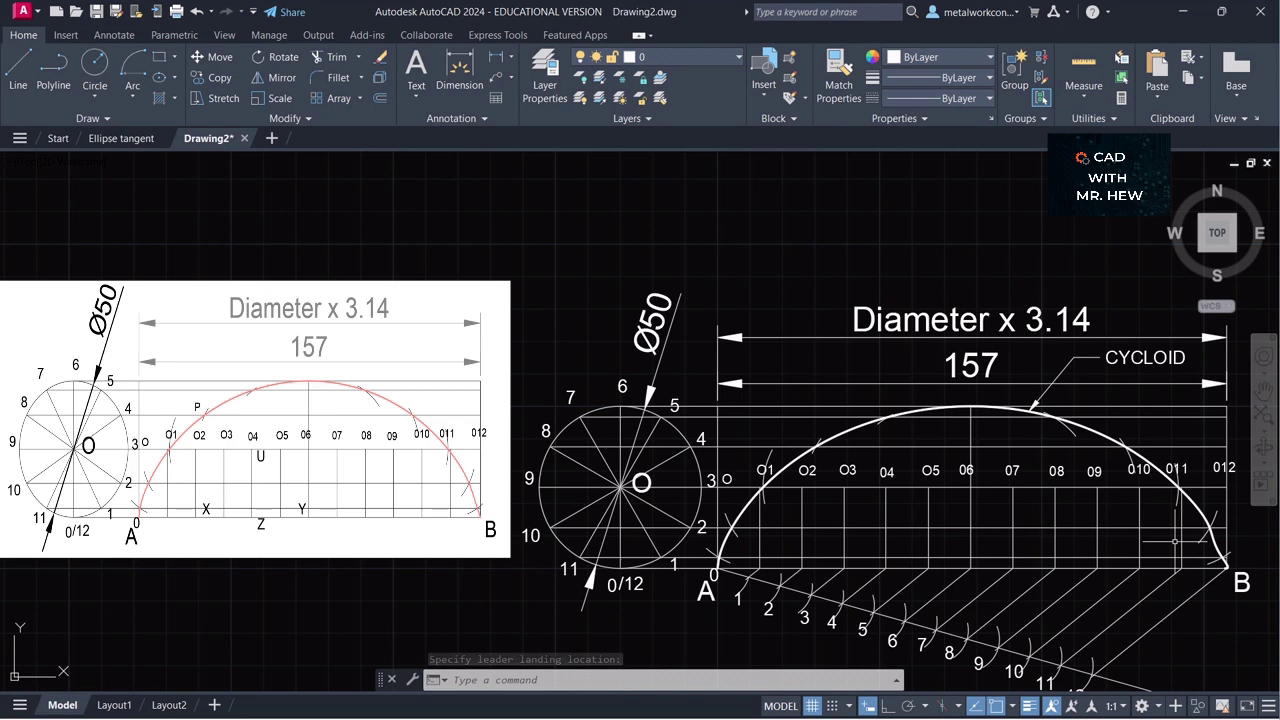
click(1262, 392)
drag(1222, 420, 1214, 370)
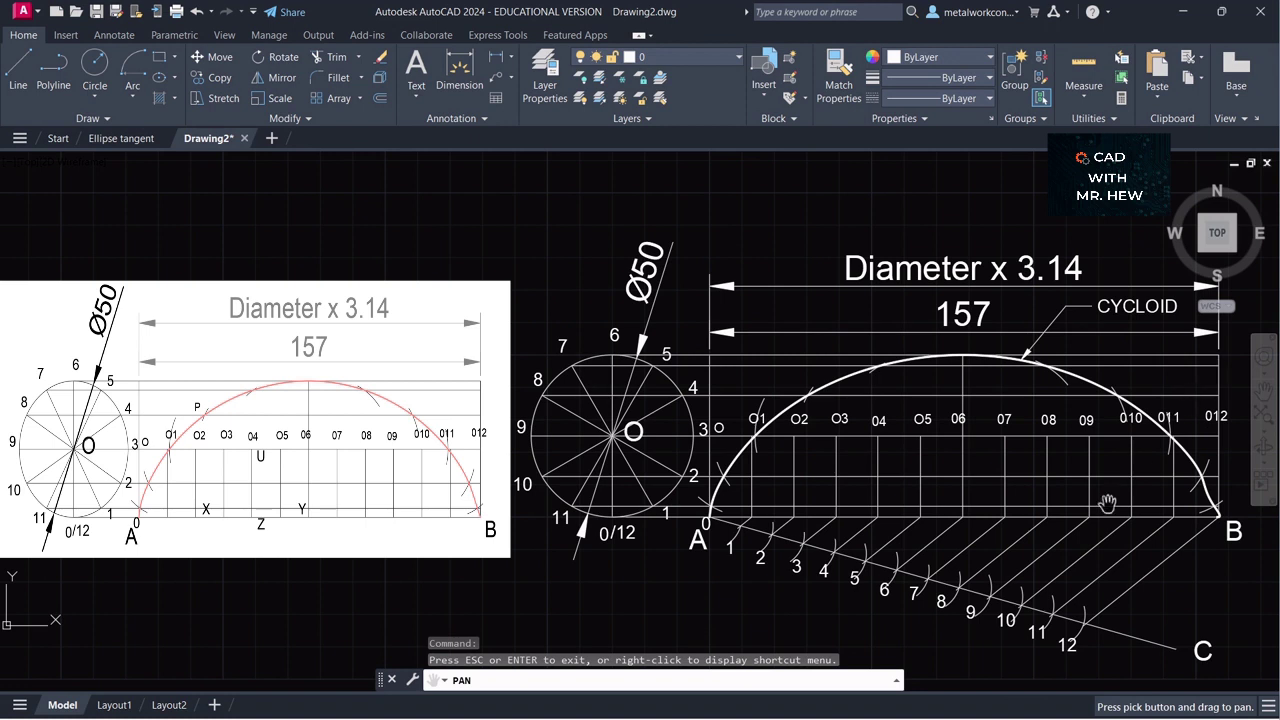
key(Escape)
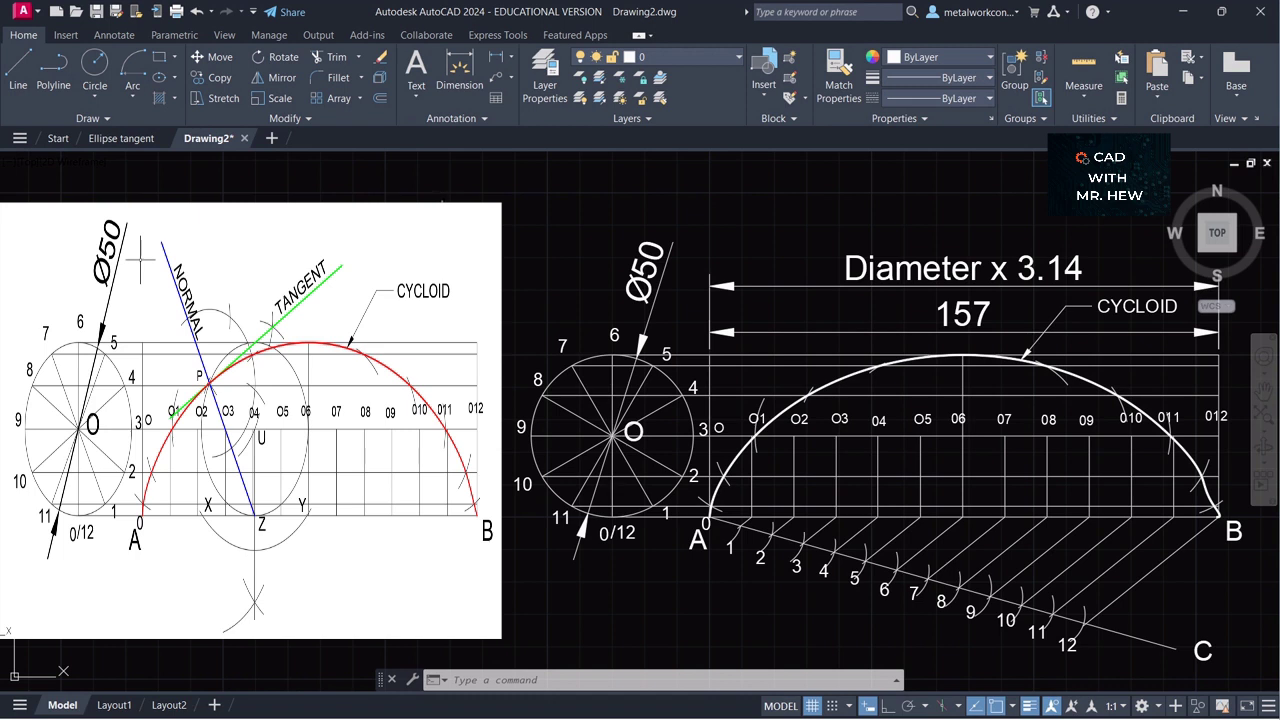
click(887, 707)
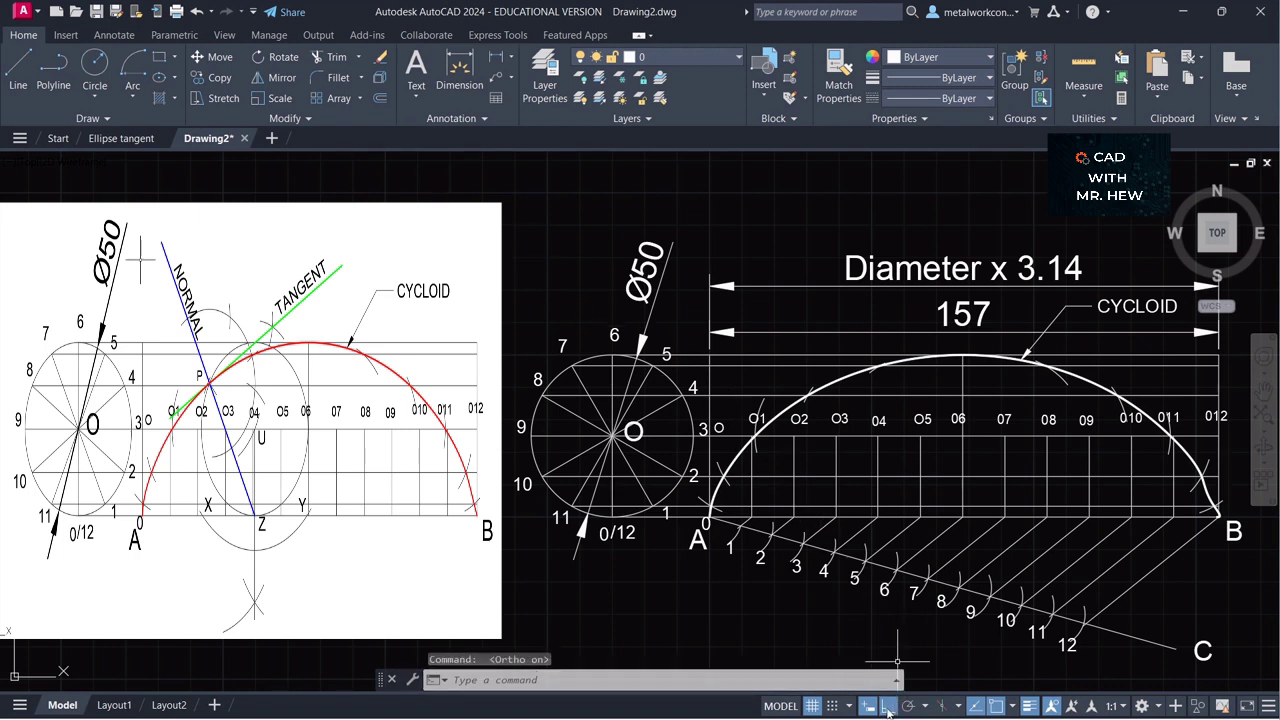
click(17, 70)
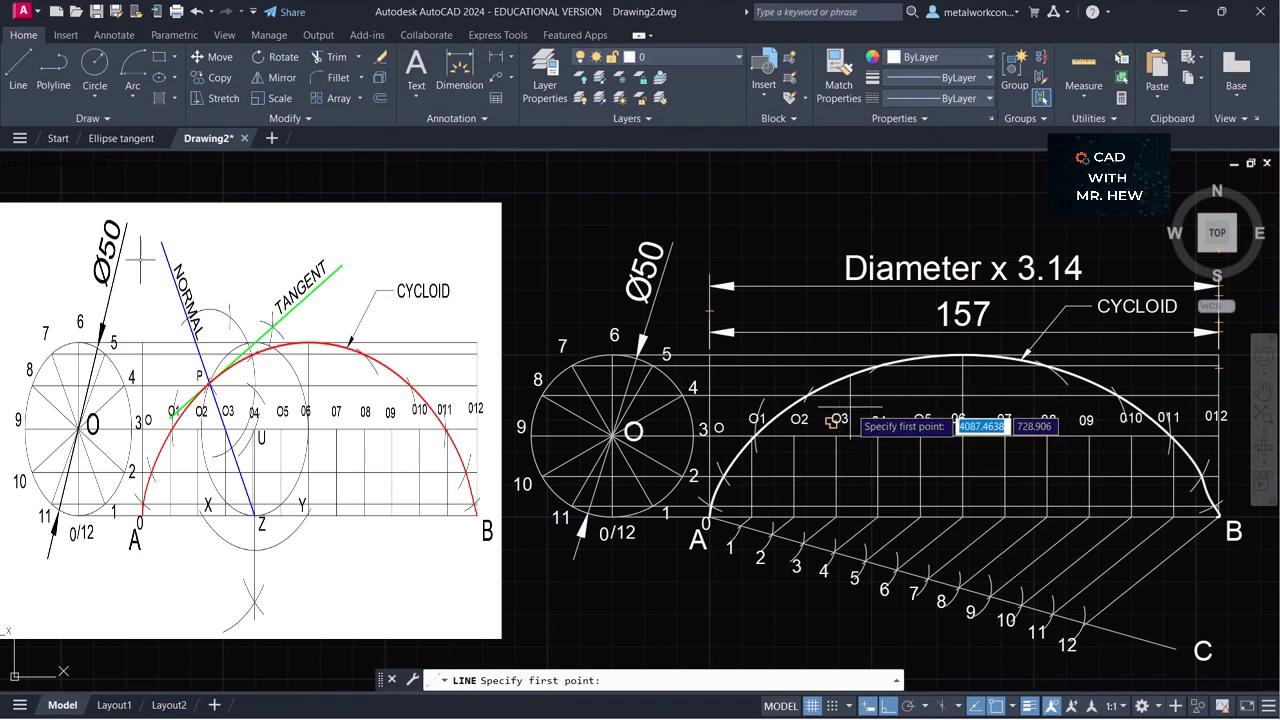
click(997, 706)
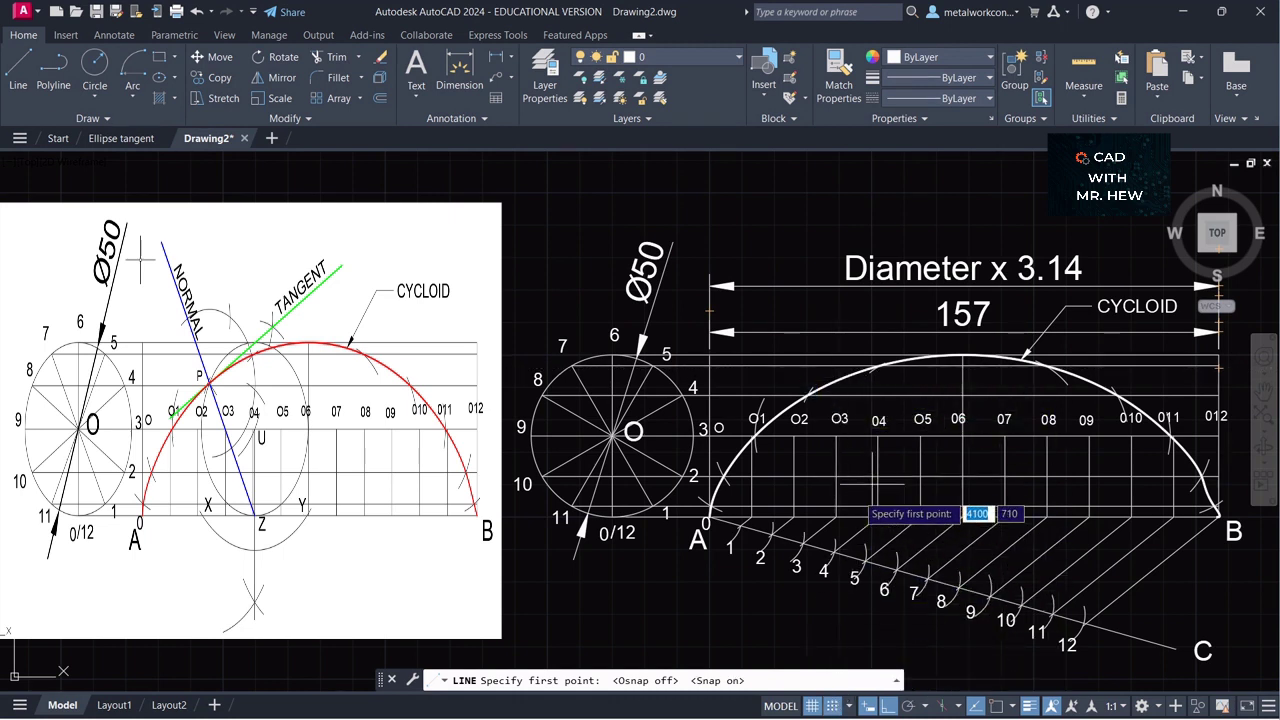
click(838, 354)
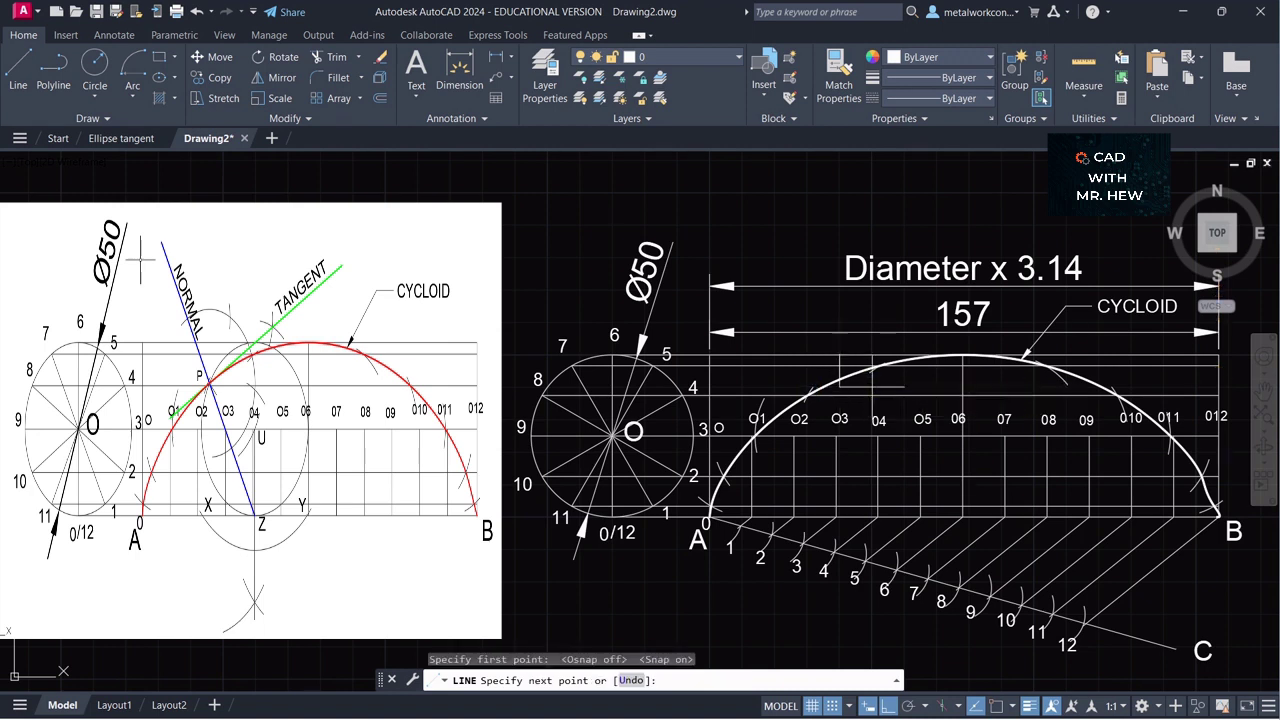
click(905, 385)
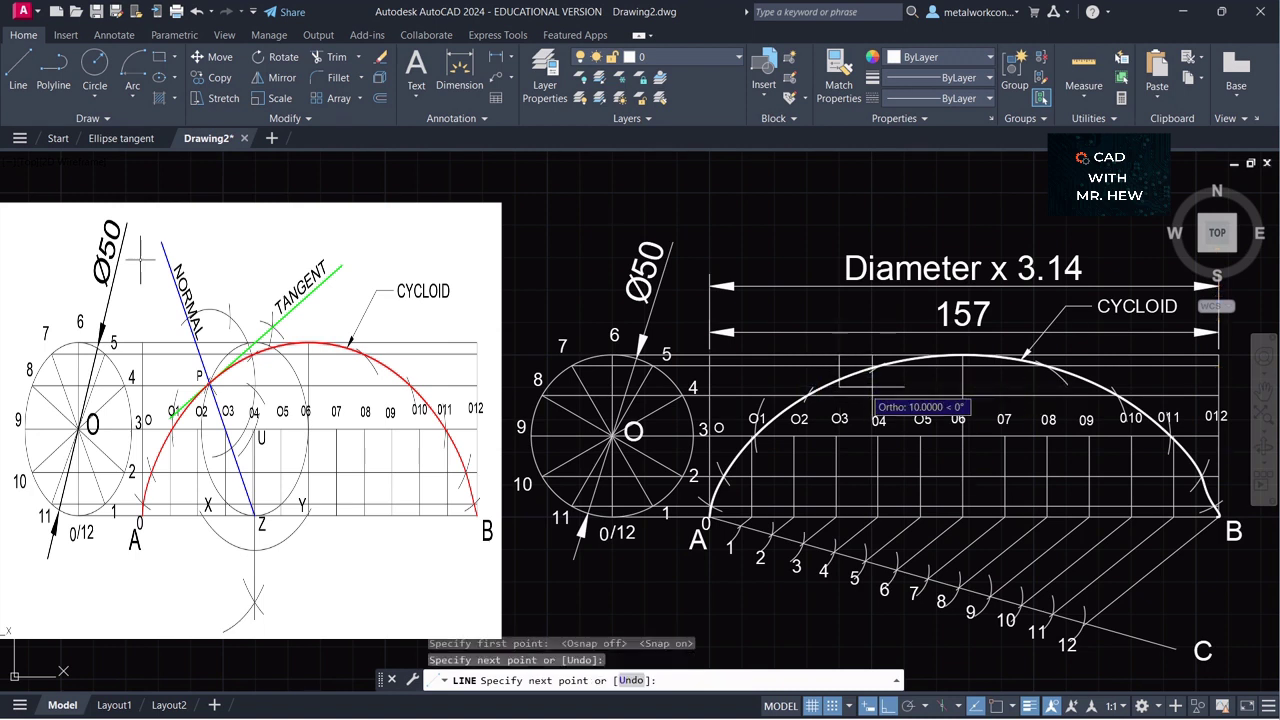
key(Return)
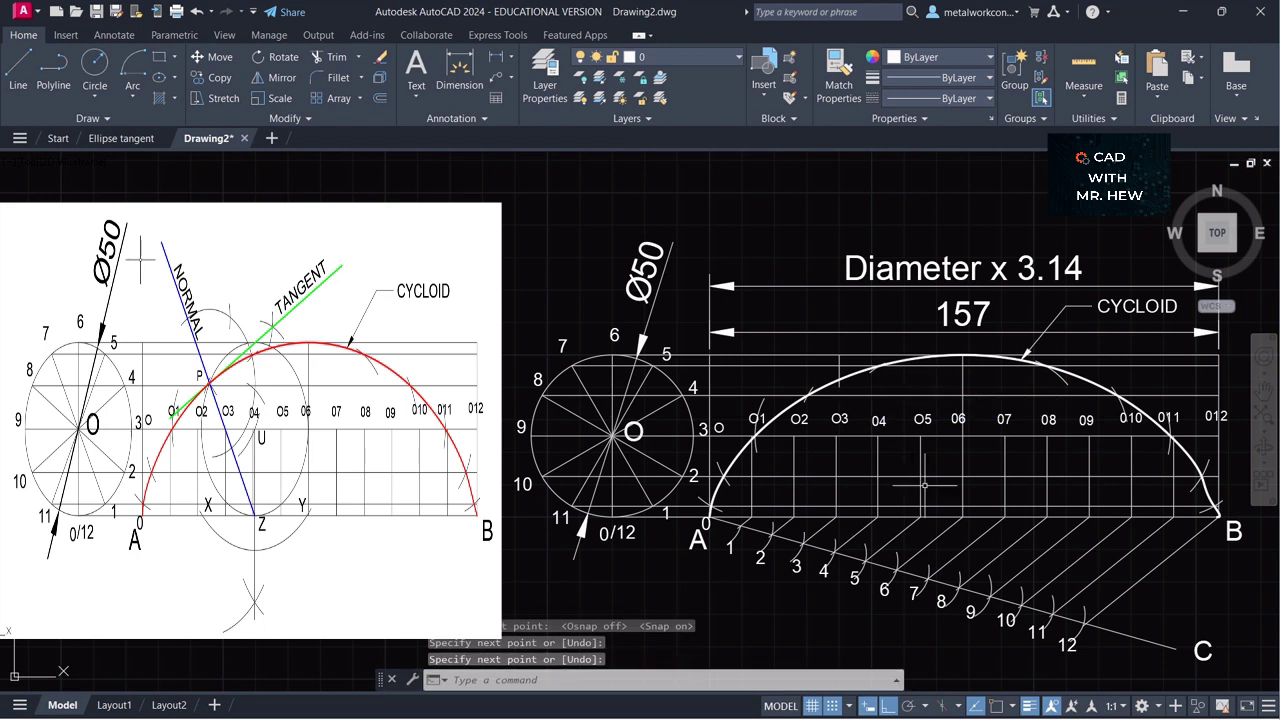
click(855, 369)
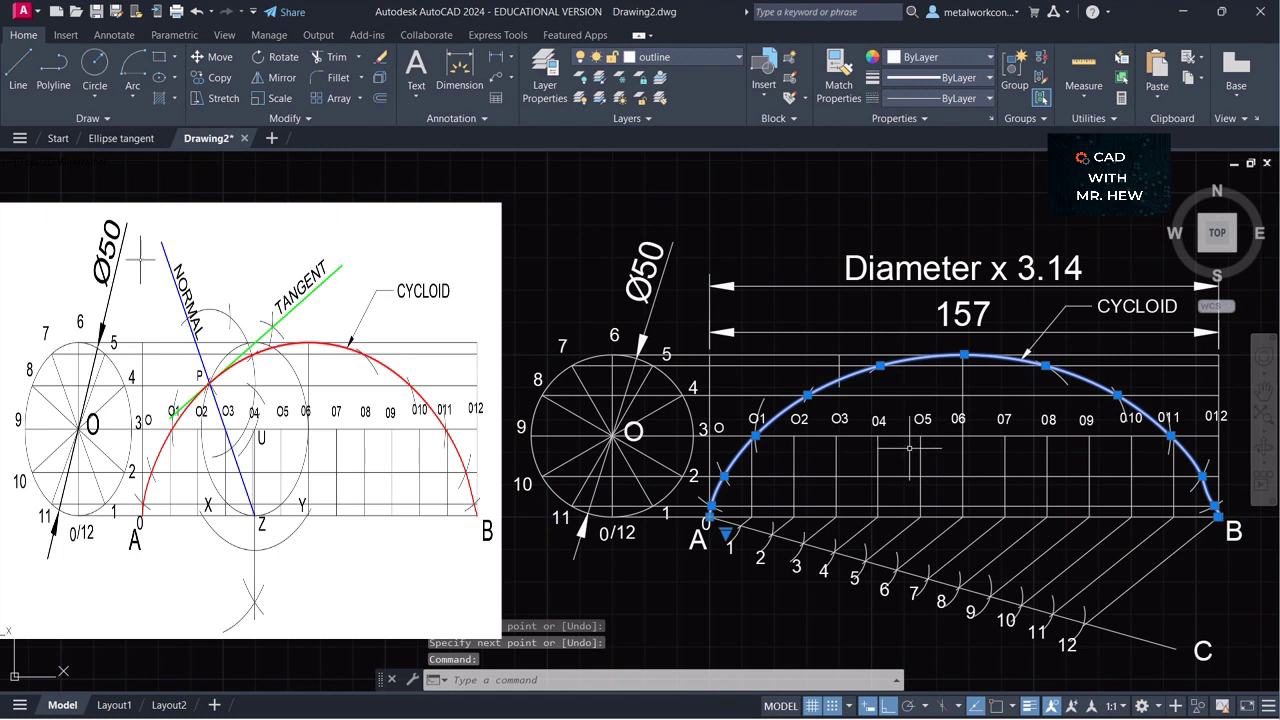
key(Escape)
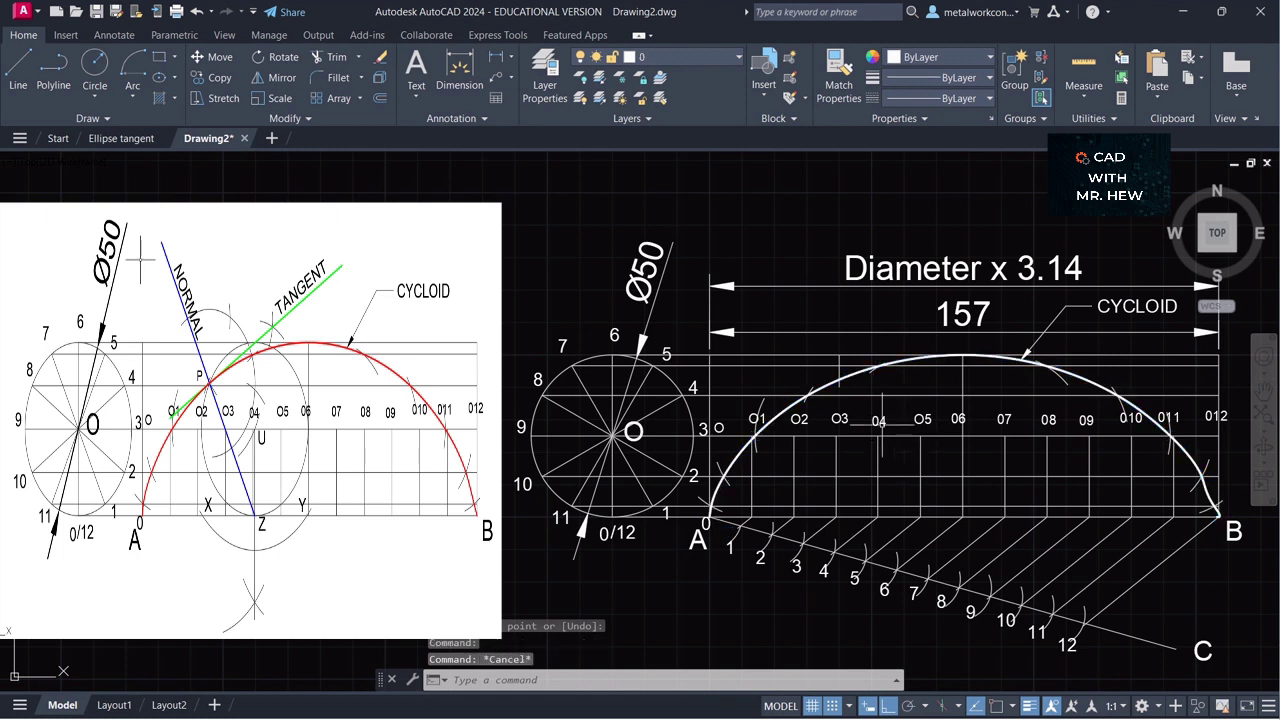
- Mark the cycloid with a short line where it meets the horizontal from point 4, and label it P in 3-high single-line text
click(838, 372)
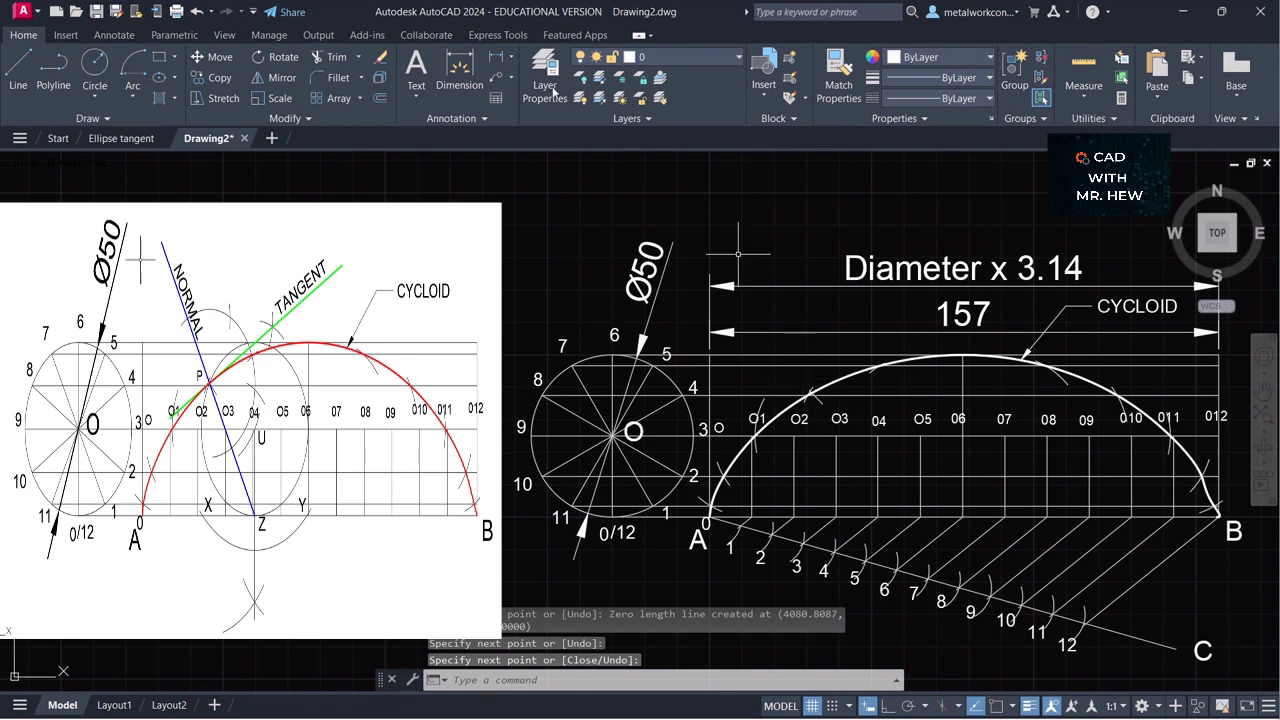
click(414, 96)
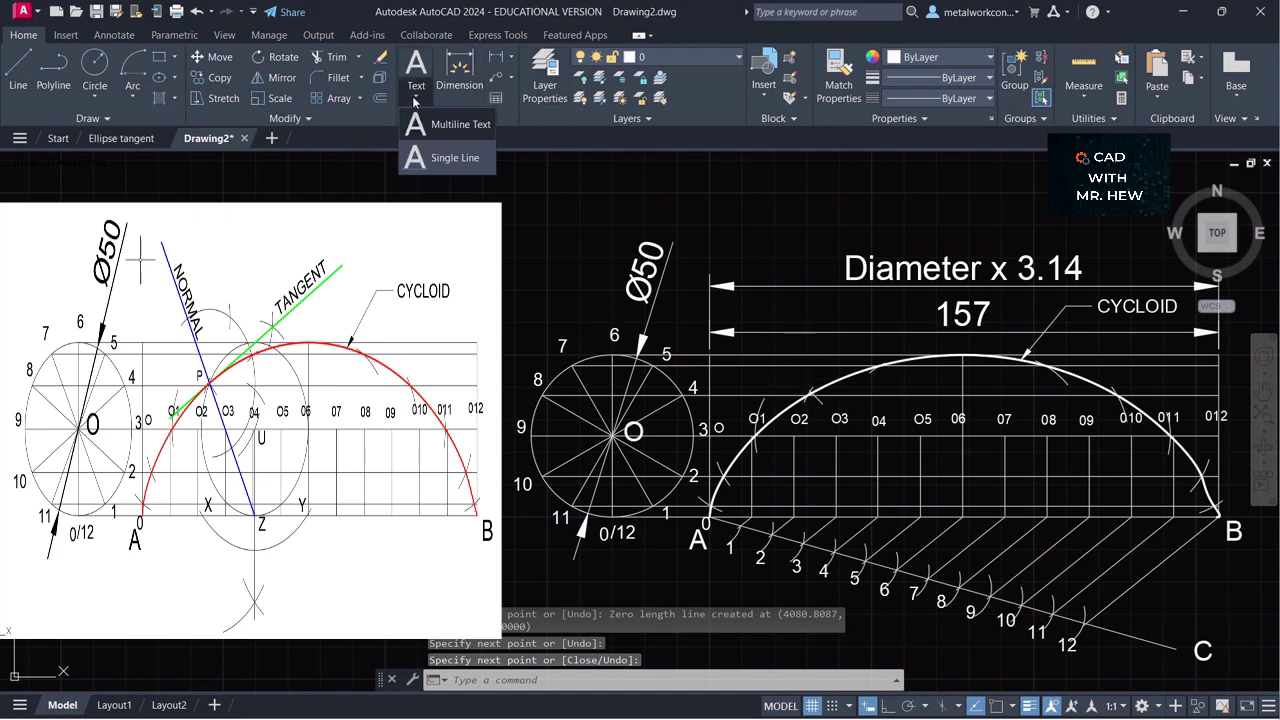
click(440, 157)
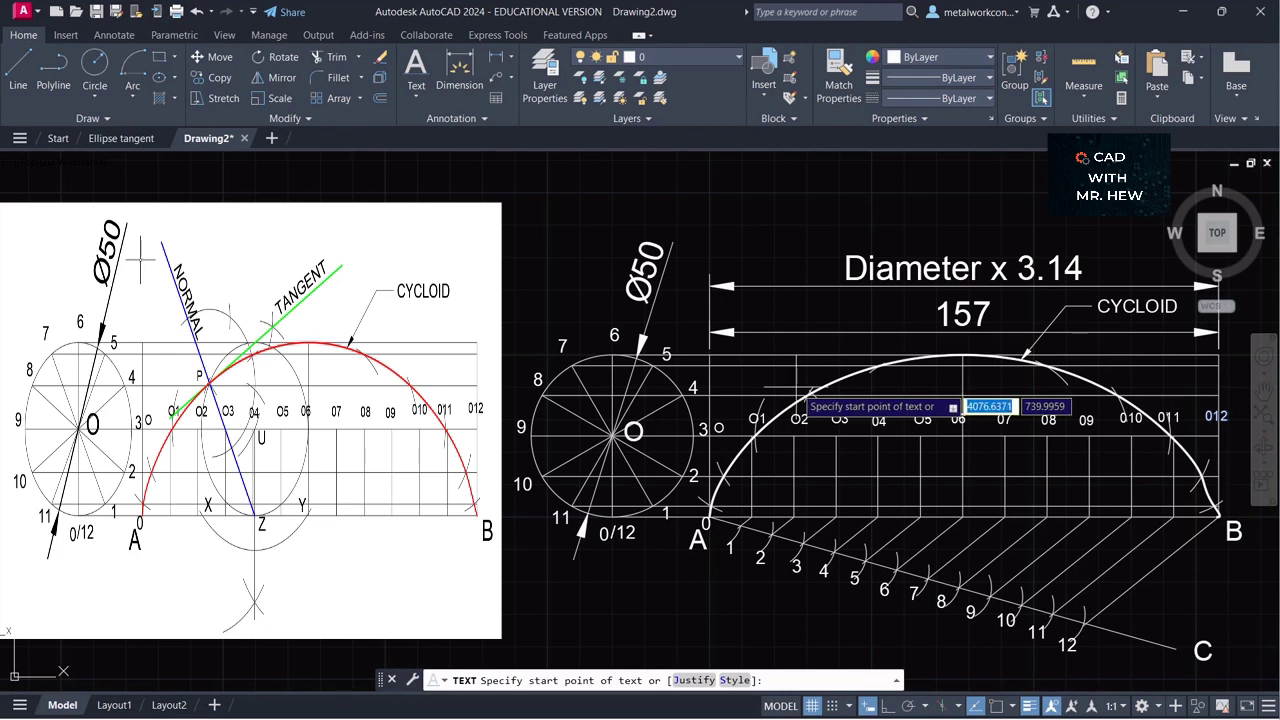
click(800, 393)
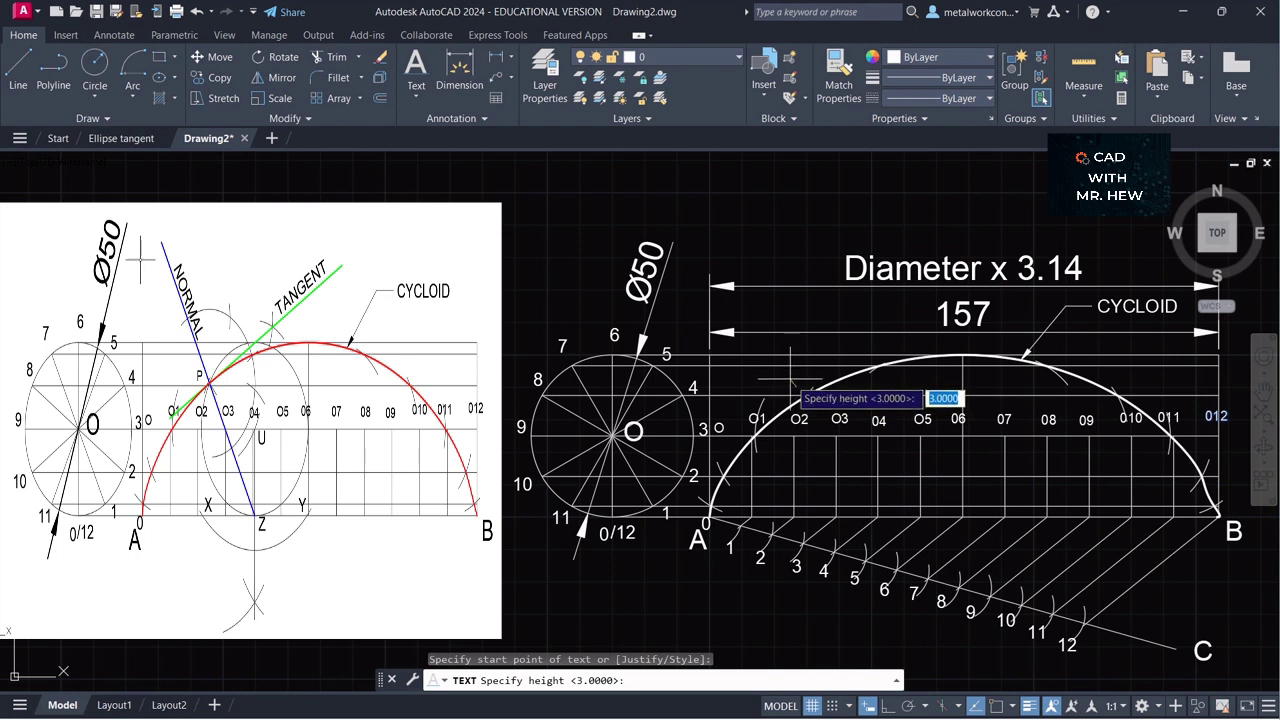
key(Return)
key(Return)
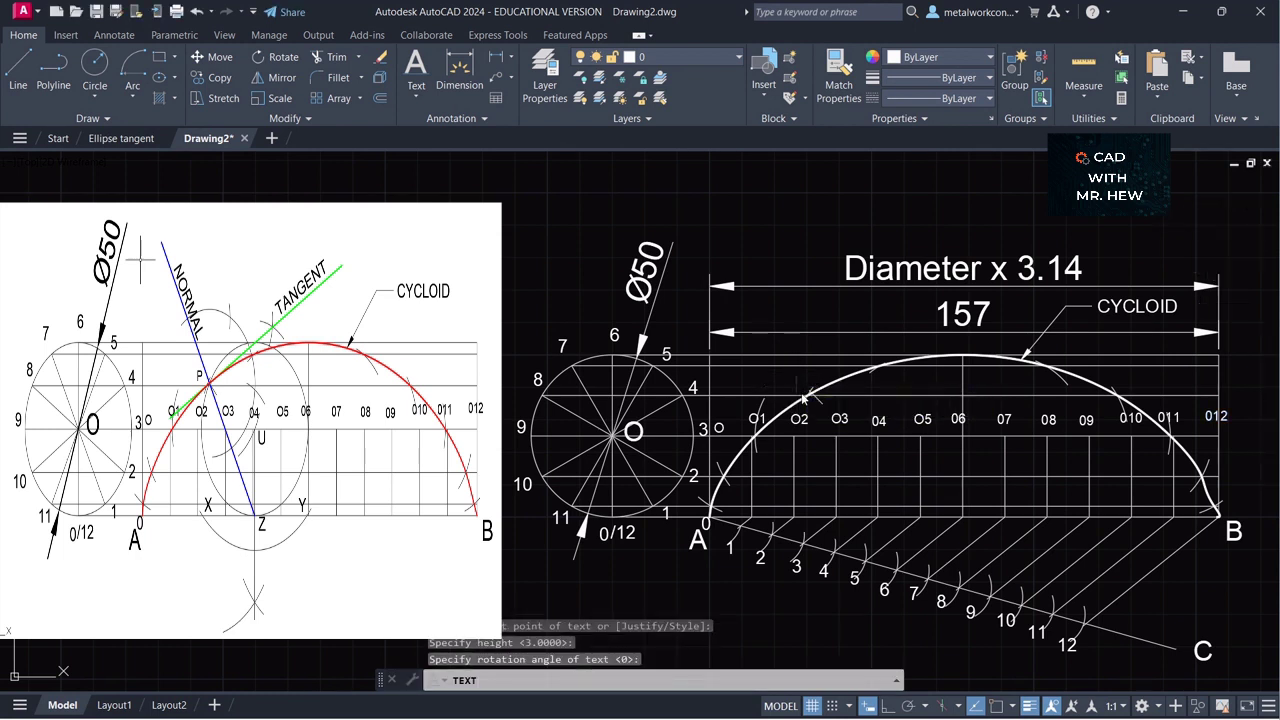
click(874, 423)
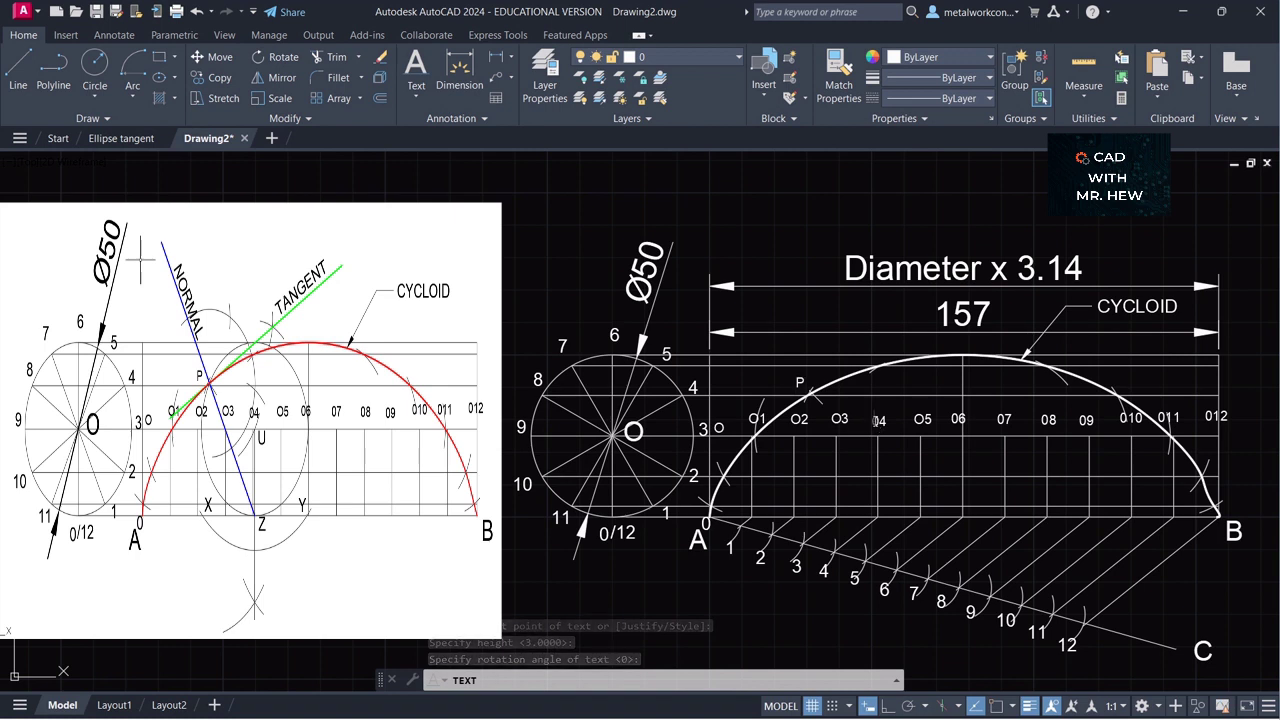
key(Escape)
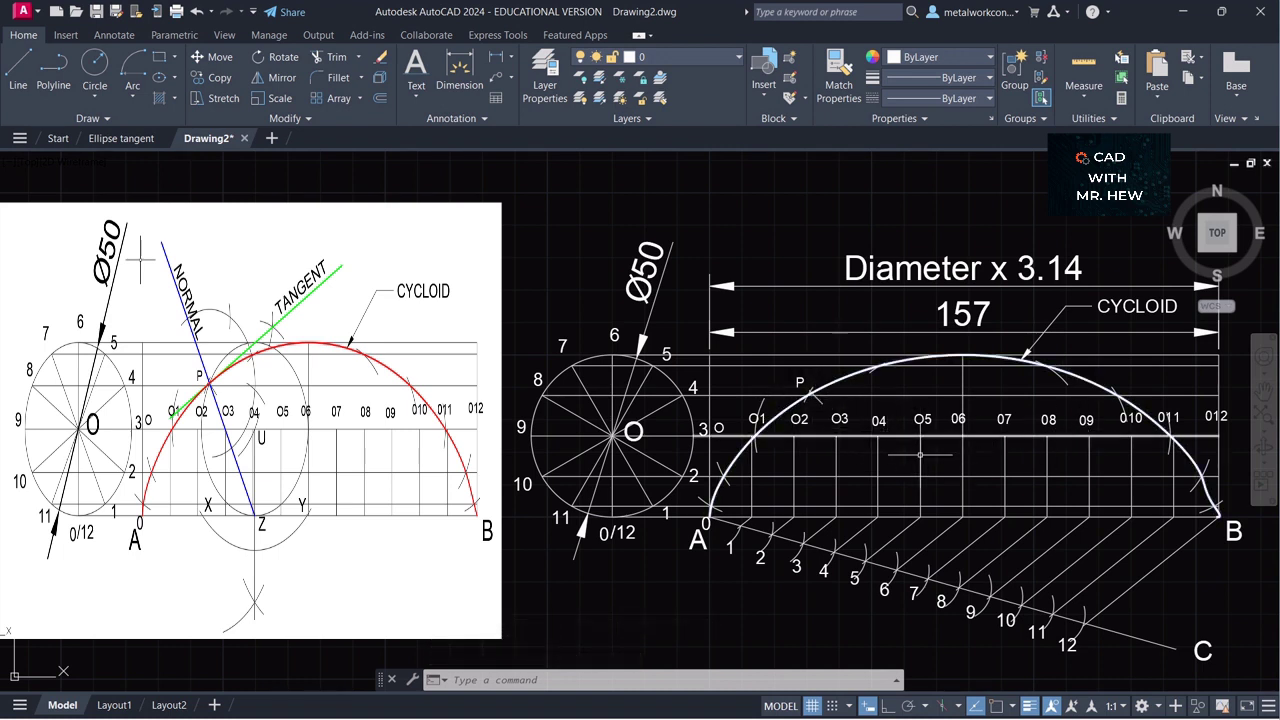
click(856, 436)
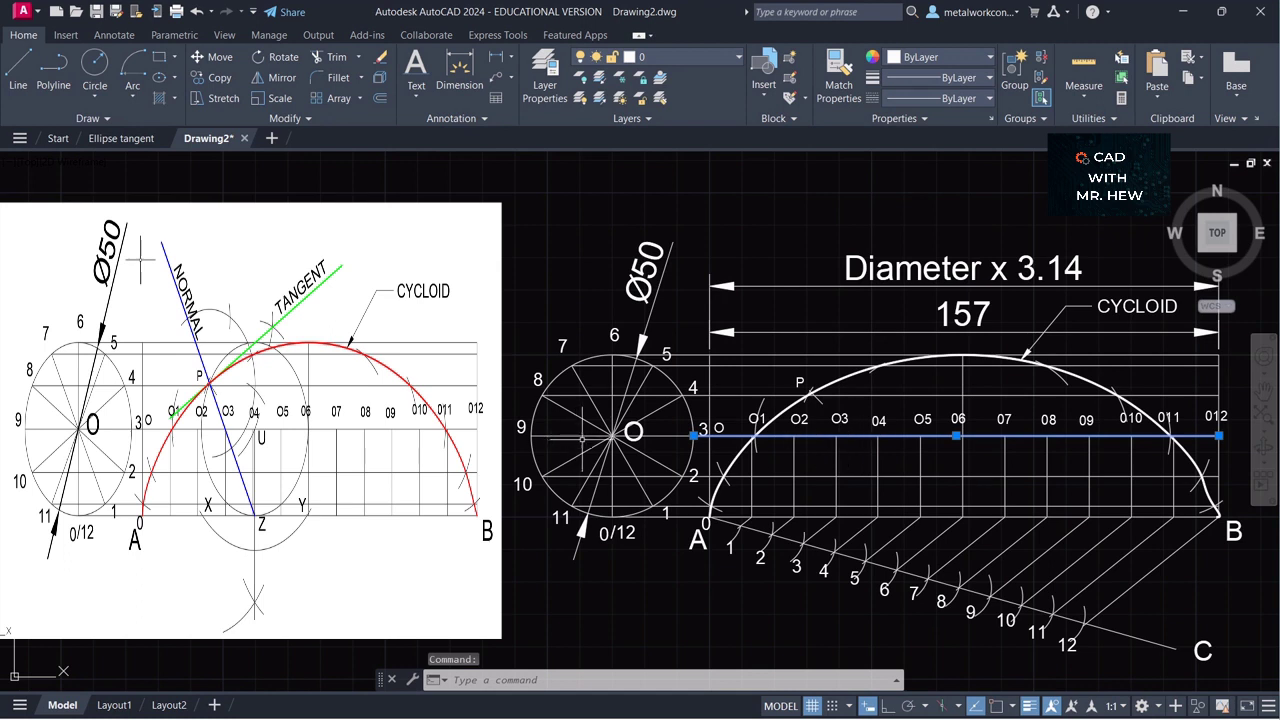
click(666, 436)
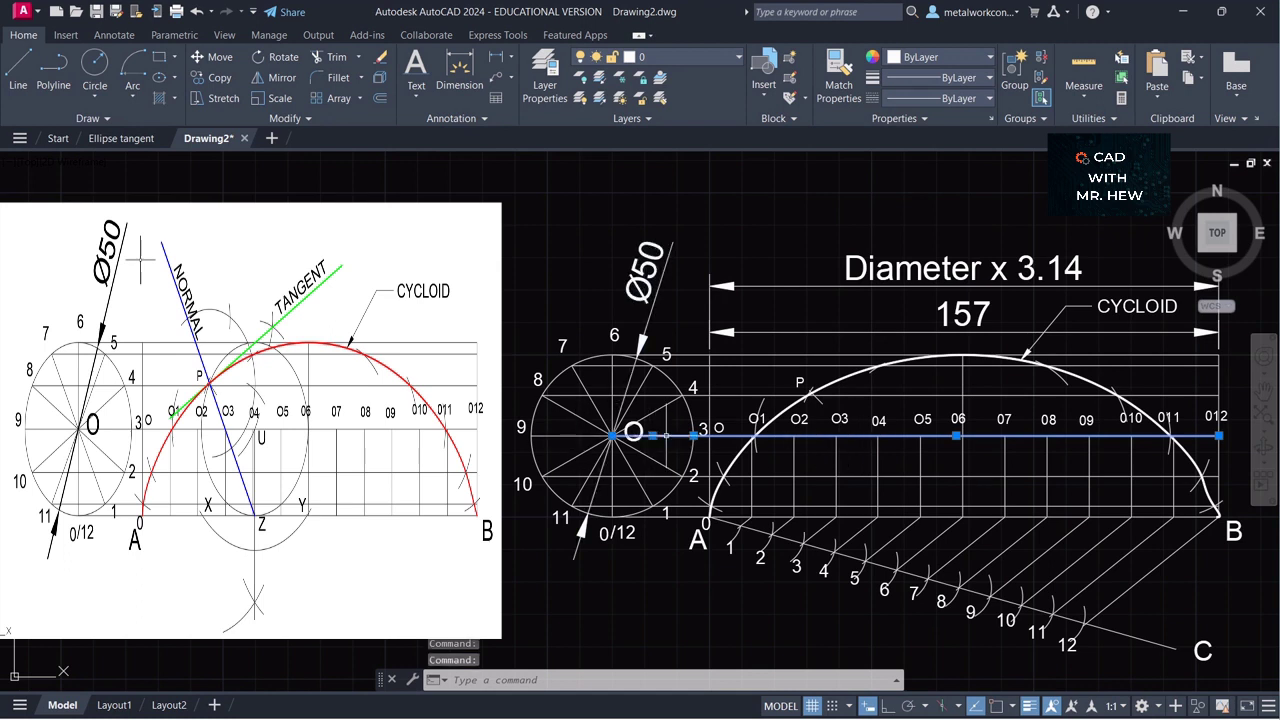
key(Escape)
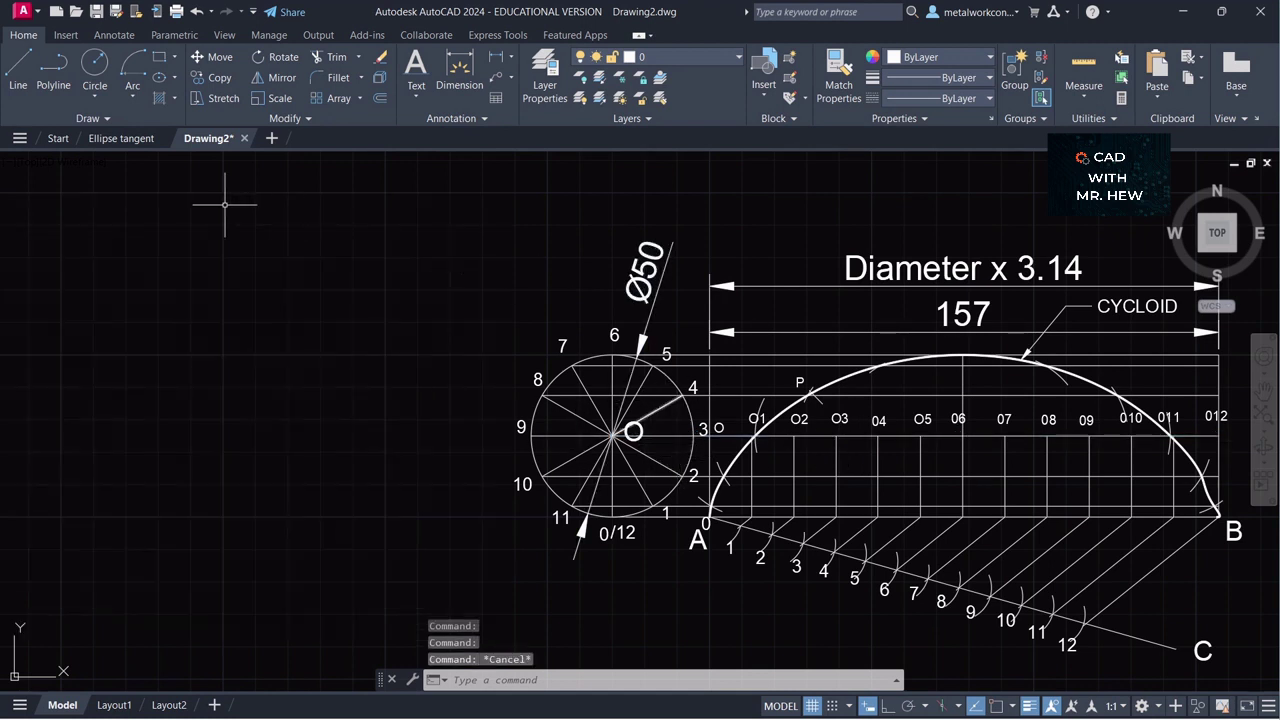
- Draw a Center, Start, End arc of radius 25 centred on P, cutting the horizontal centre line near 04
click(134, 98)
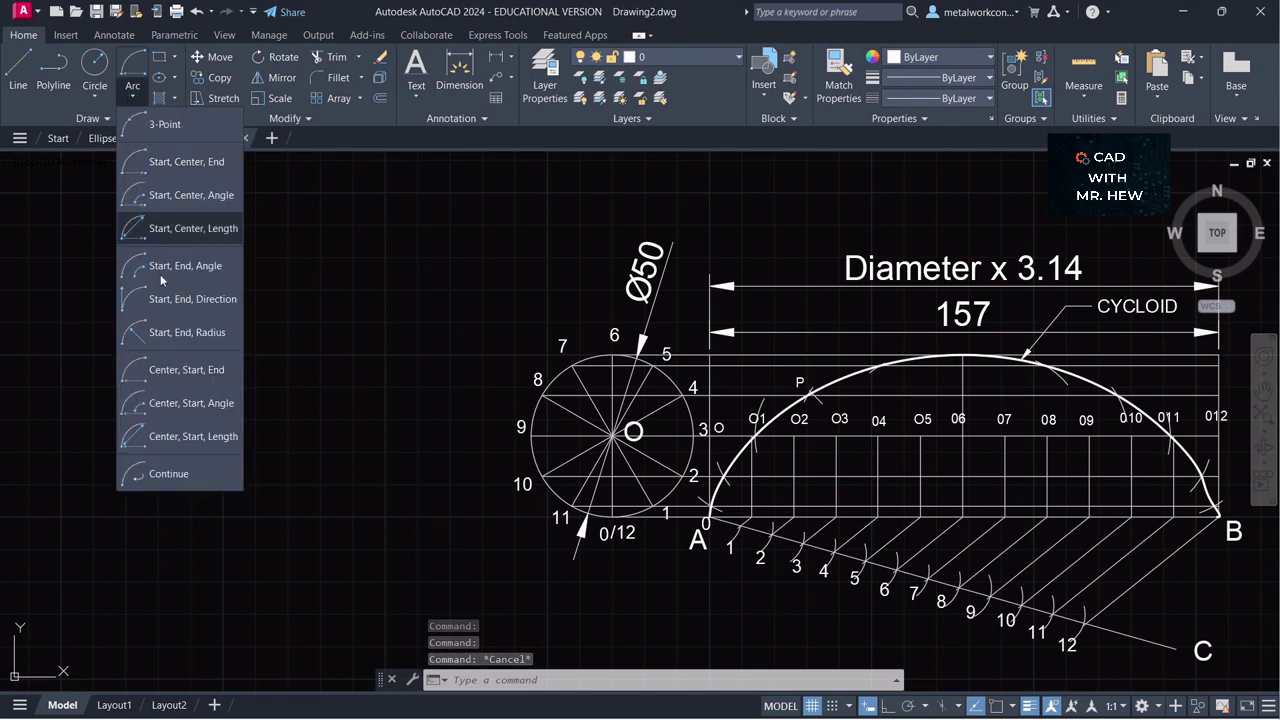
click(170, 366)
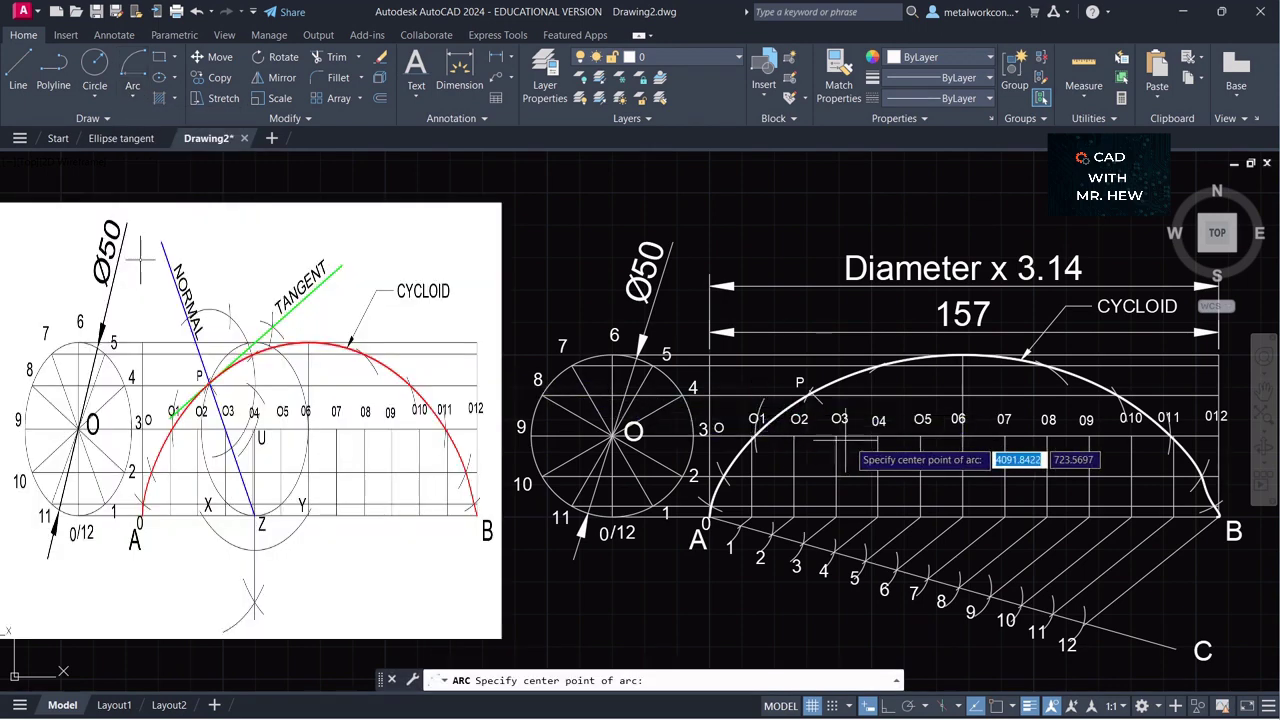
scroll(822, 400, up, 3)
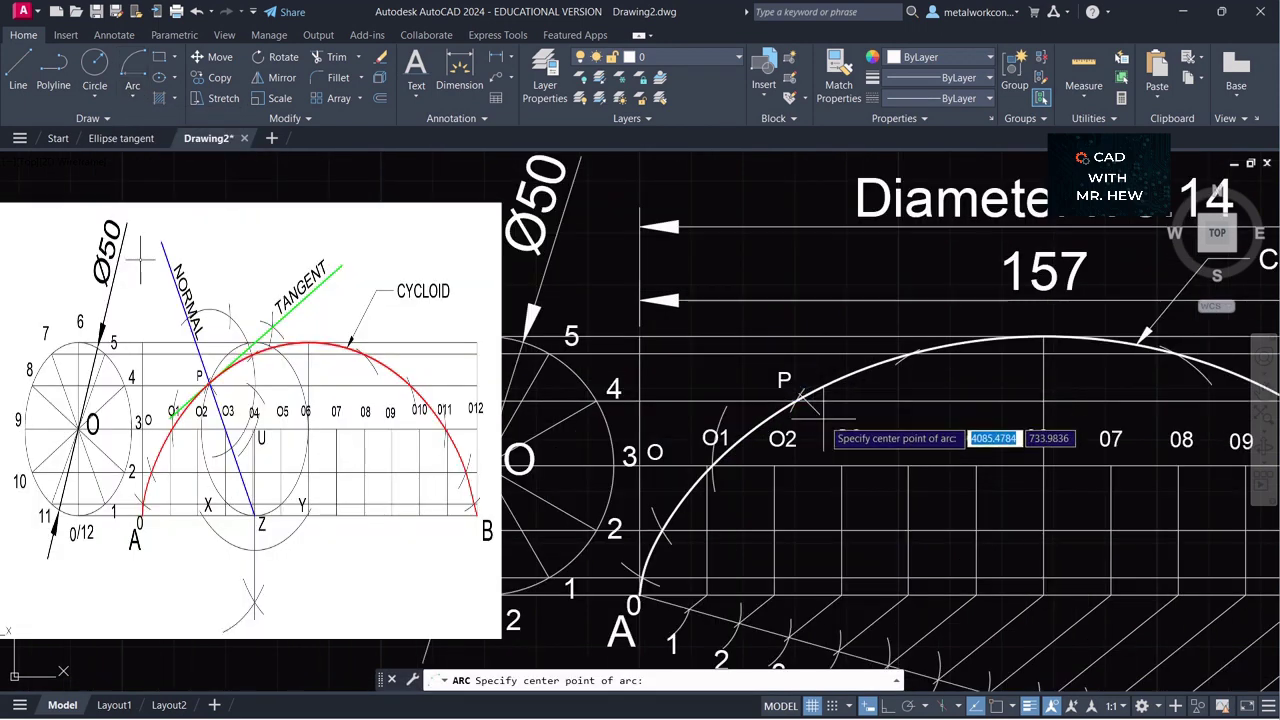
scroll(808, 398, up, 3)
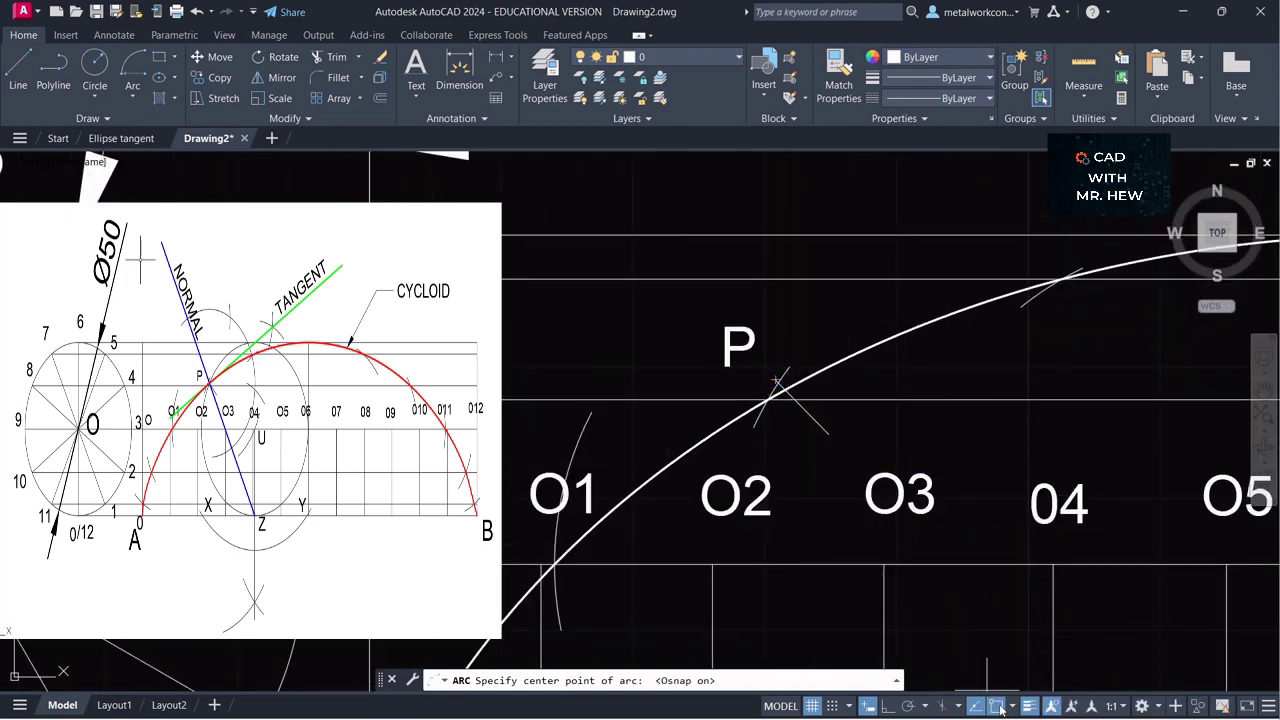
click(776, 392)
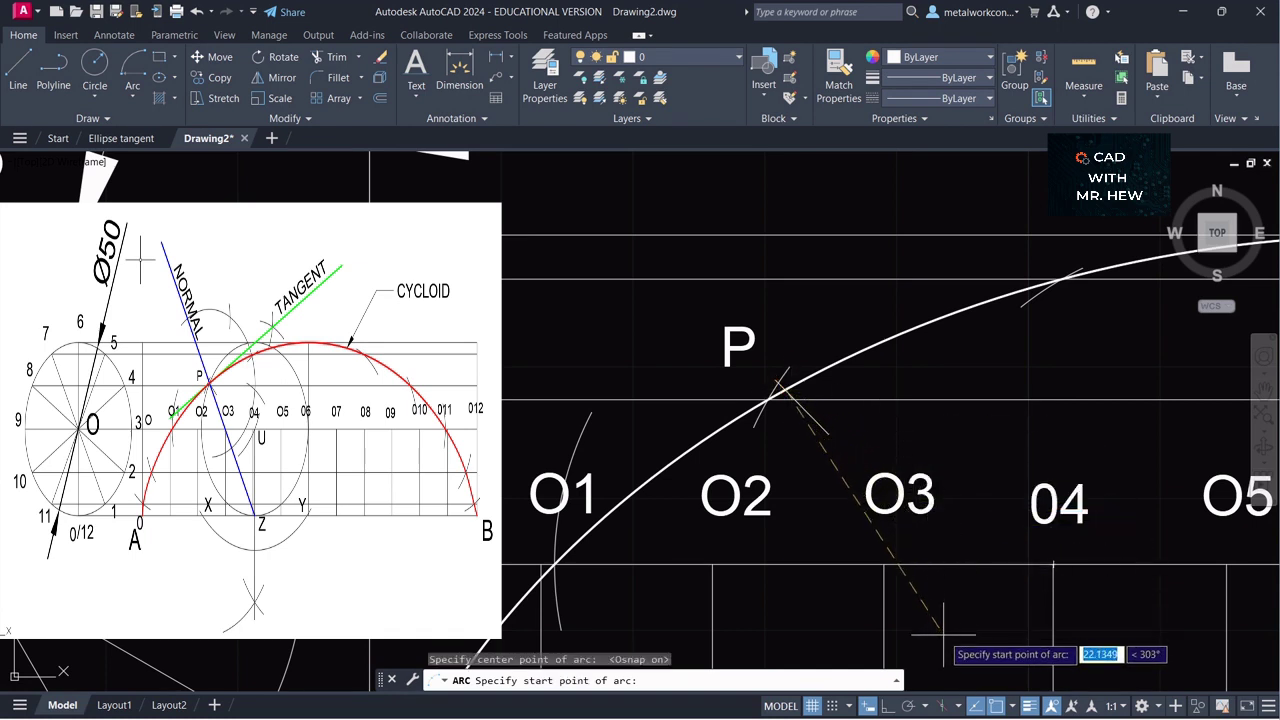
key(BackSpace)
key(Return)
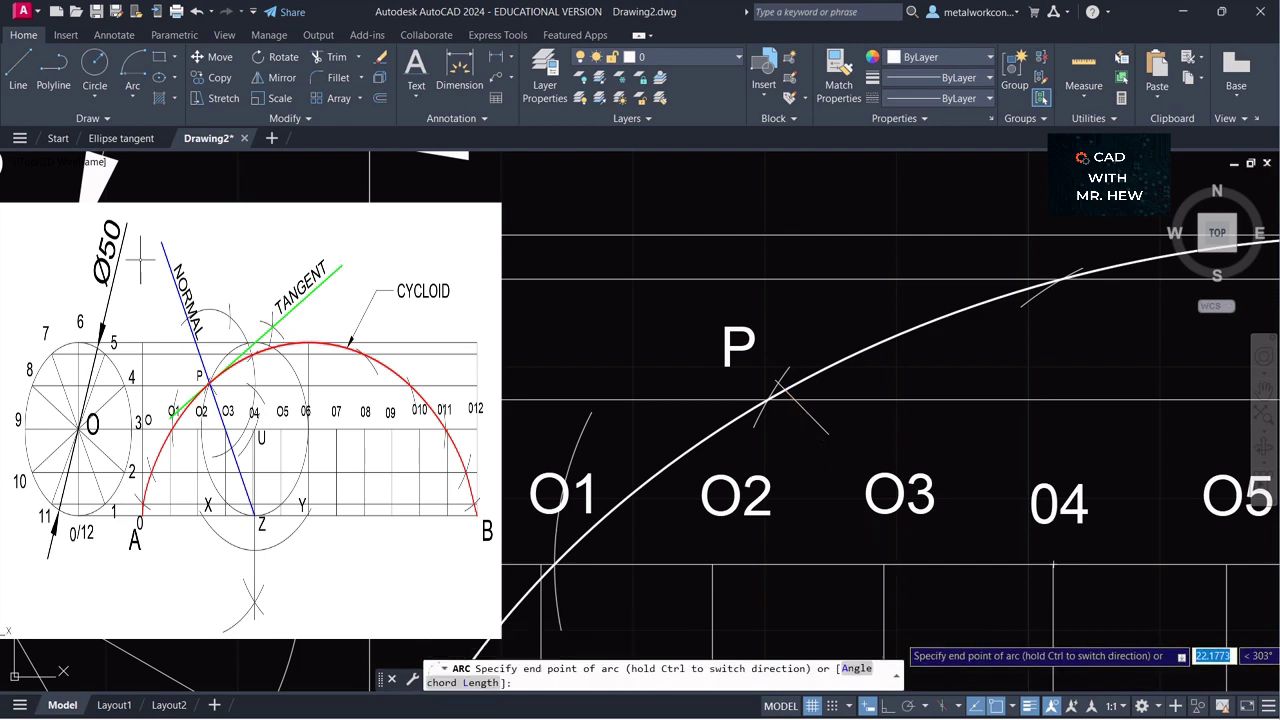
click(1141, 521)
scroll(1151, 523, down, 5)
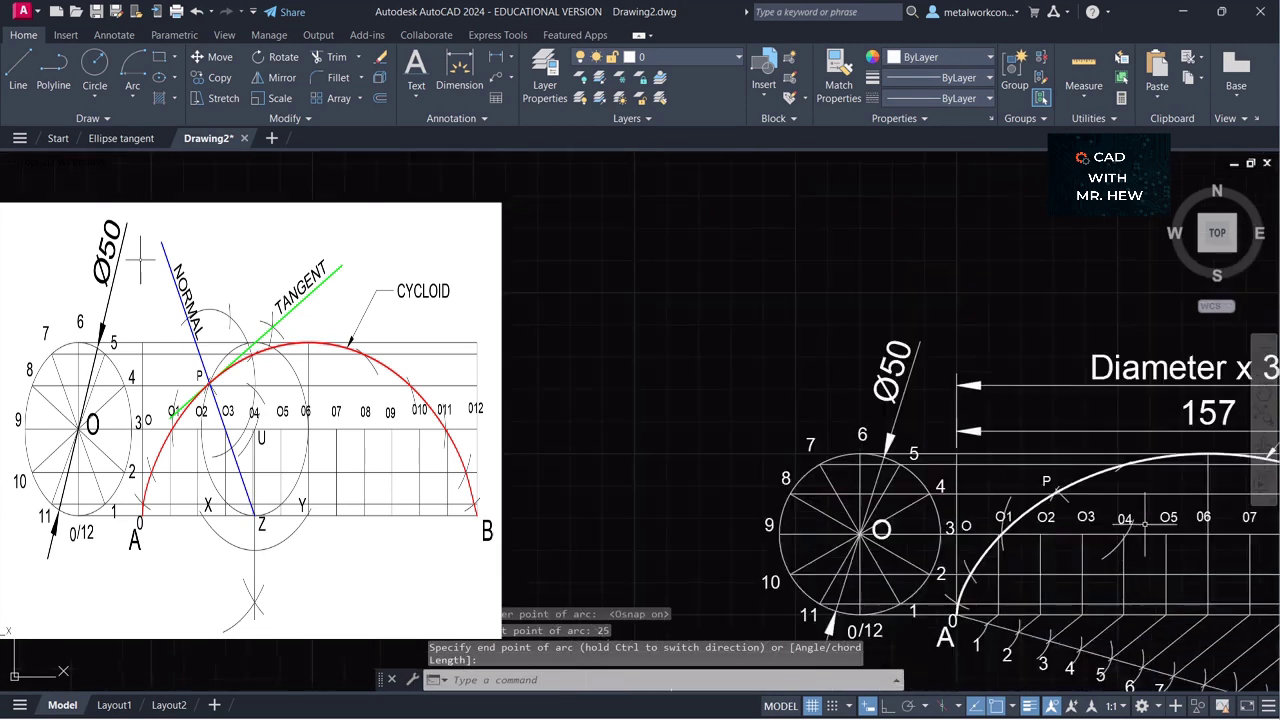
scroll(1133, 527, up, 4)
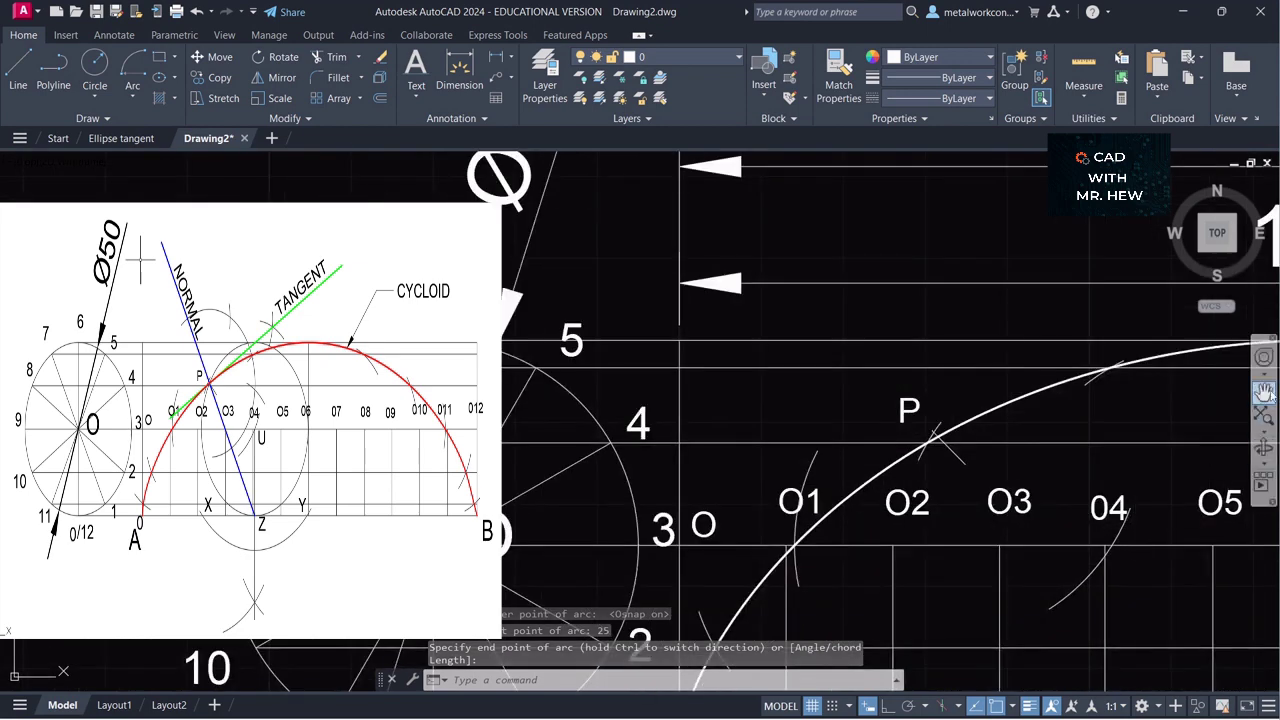
click(1265, 397)
drag(1183, 504, 1149, 383)
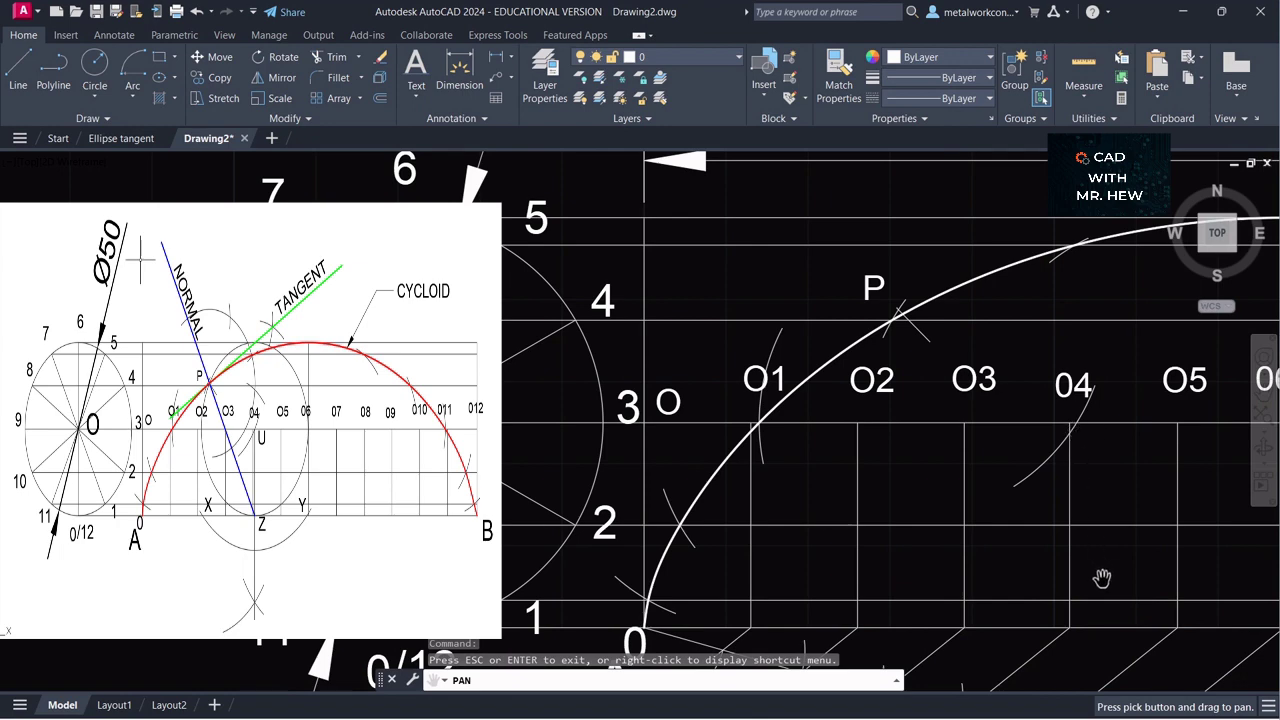
drag(1101, 578, 1059, 454)
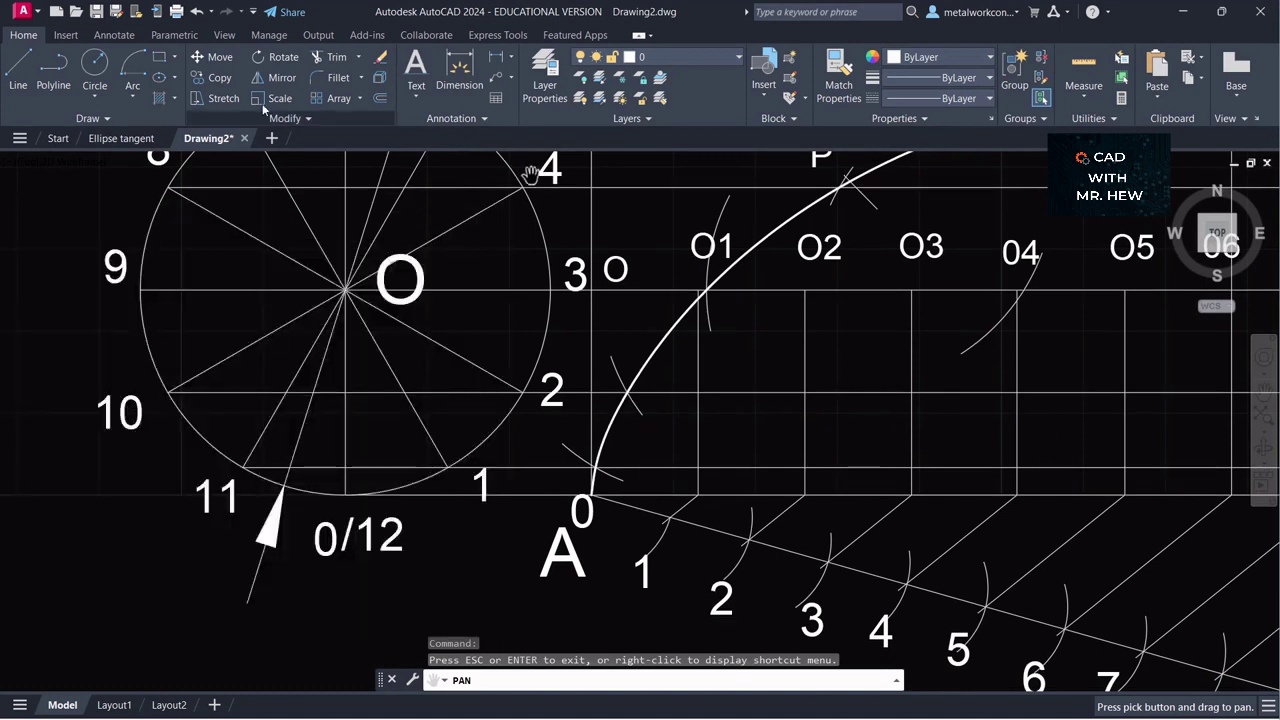
- Draw a Center, Start, End arc of radius 35 centred on the centre-line point near 04, crossing the base line on both sides
click(132, 96)
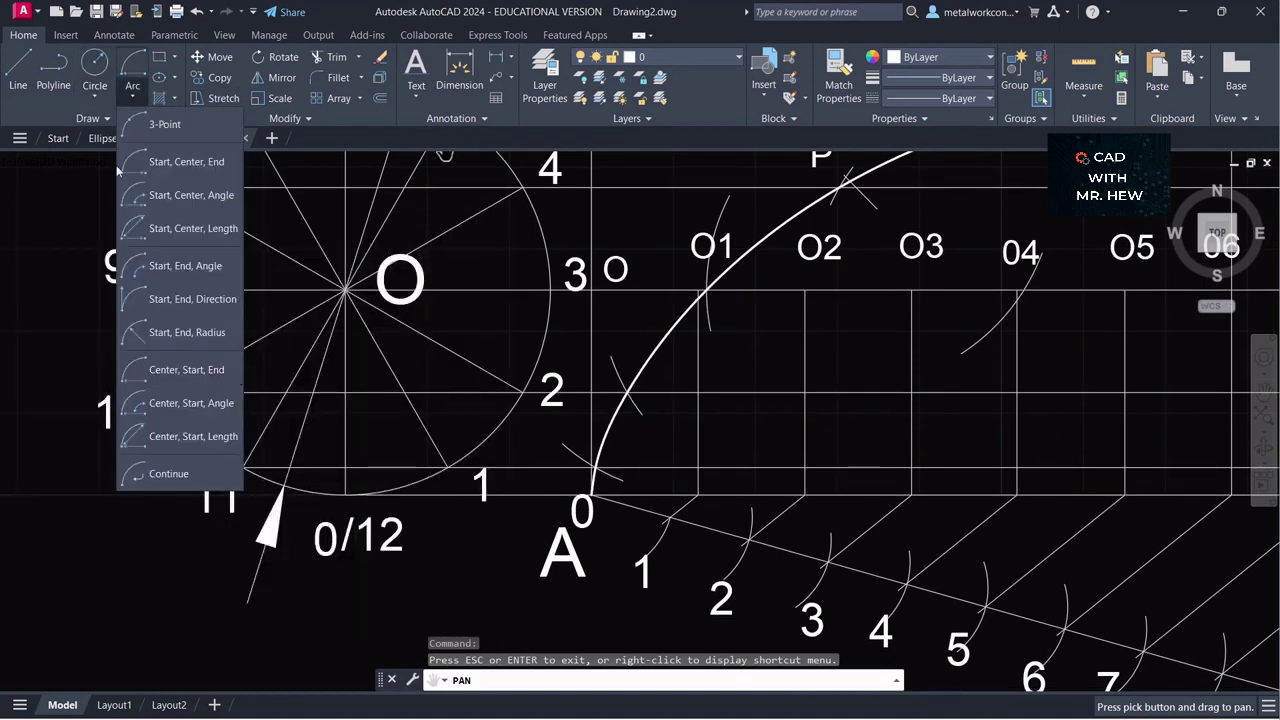
click(148, 366)
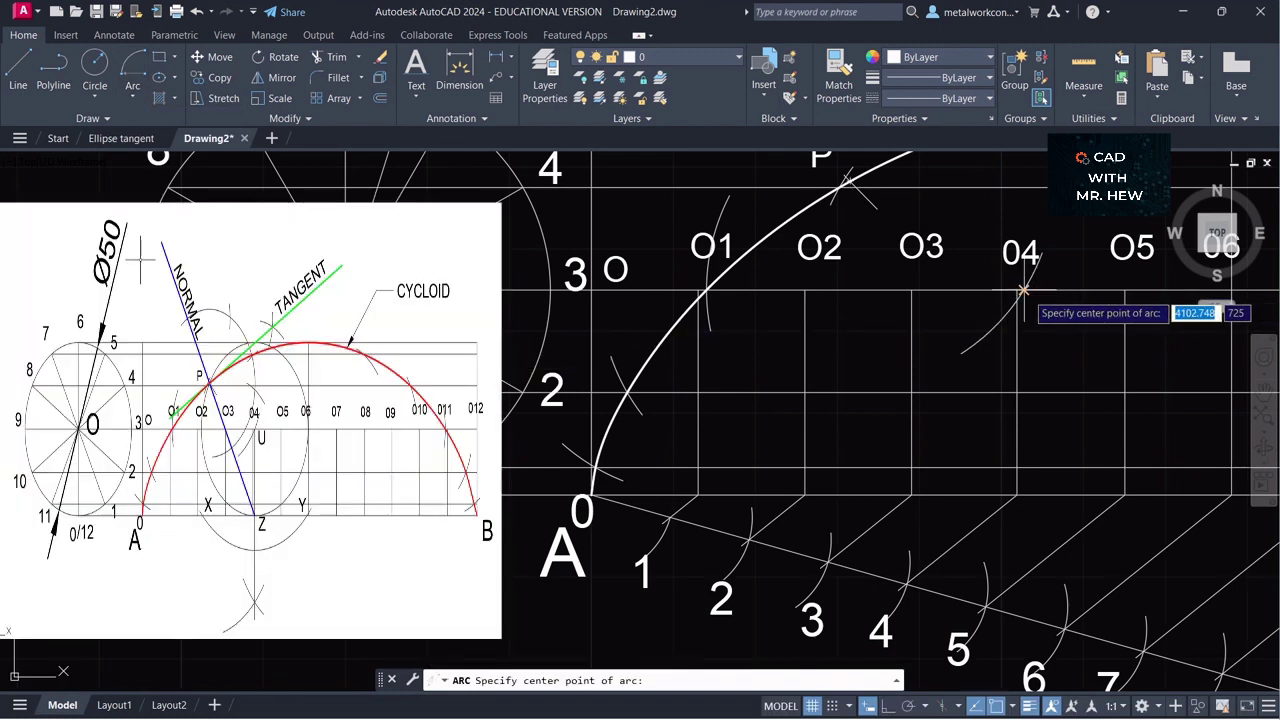
click(1022, 290)
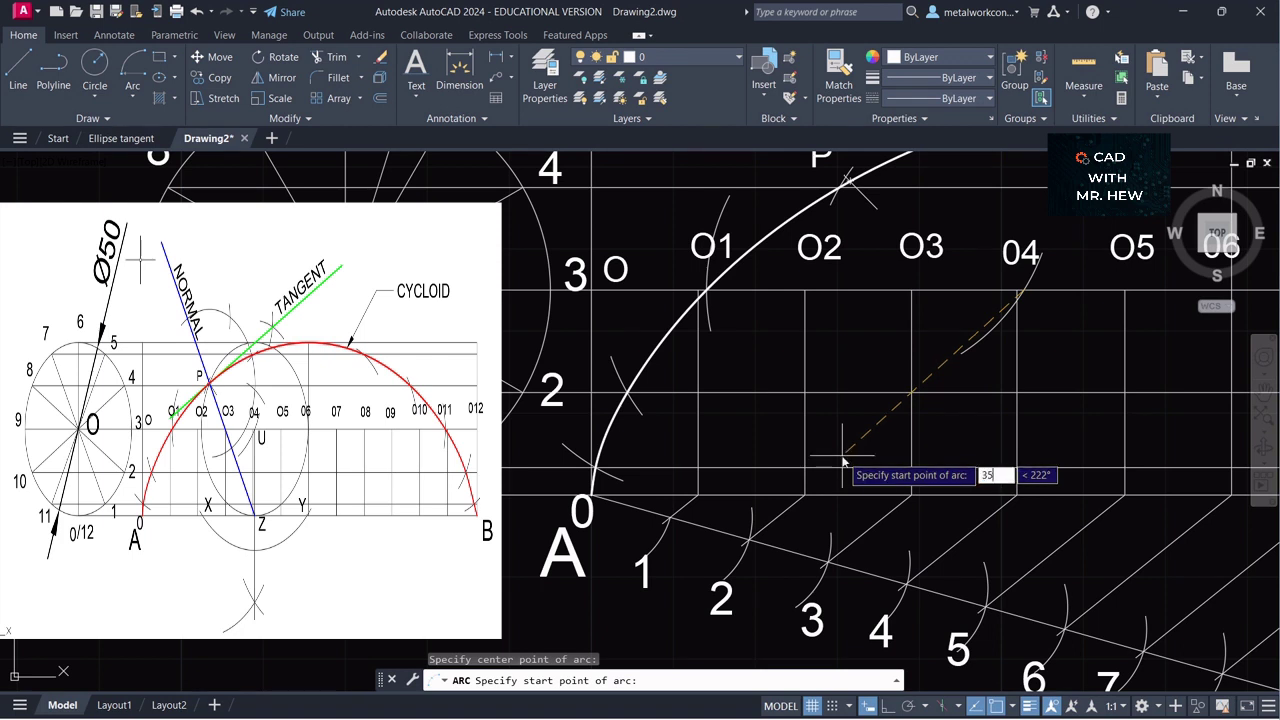
key(Return)
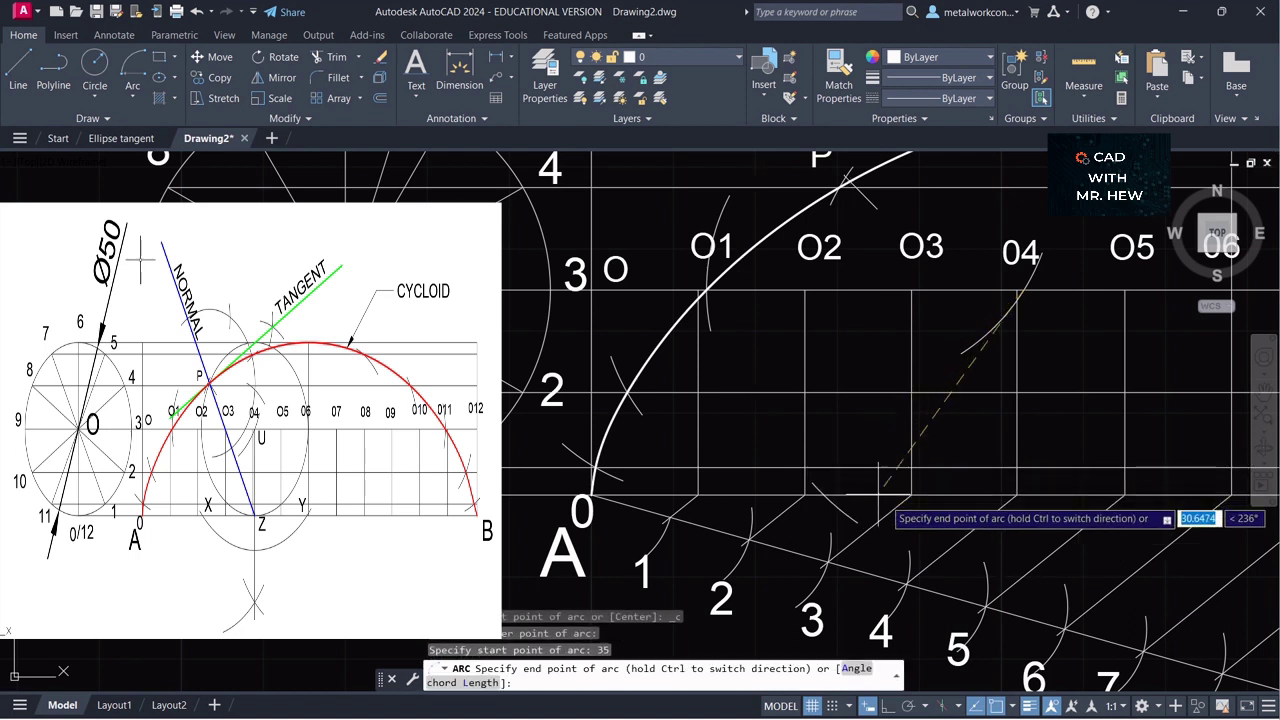
click(1182, 425)
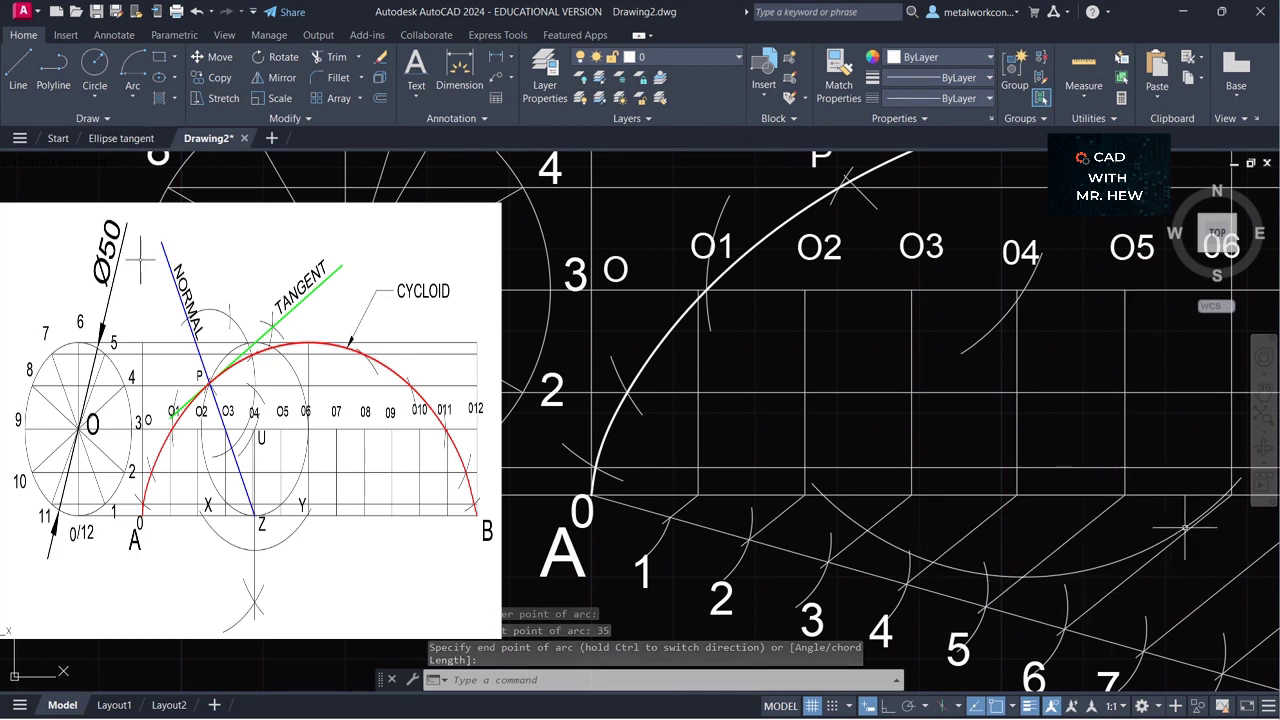
click(1215, 498)
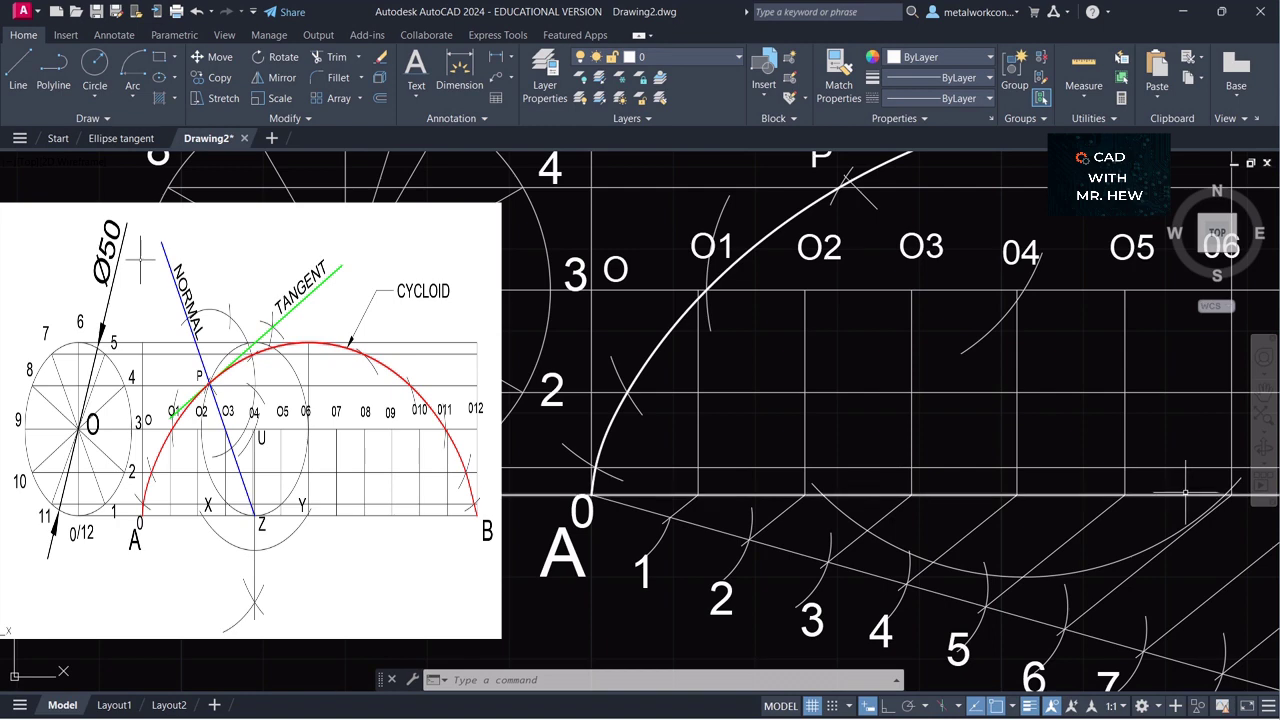
click(1188, 494)
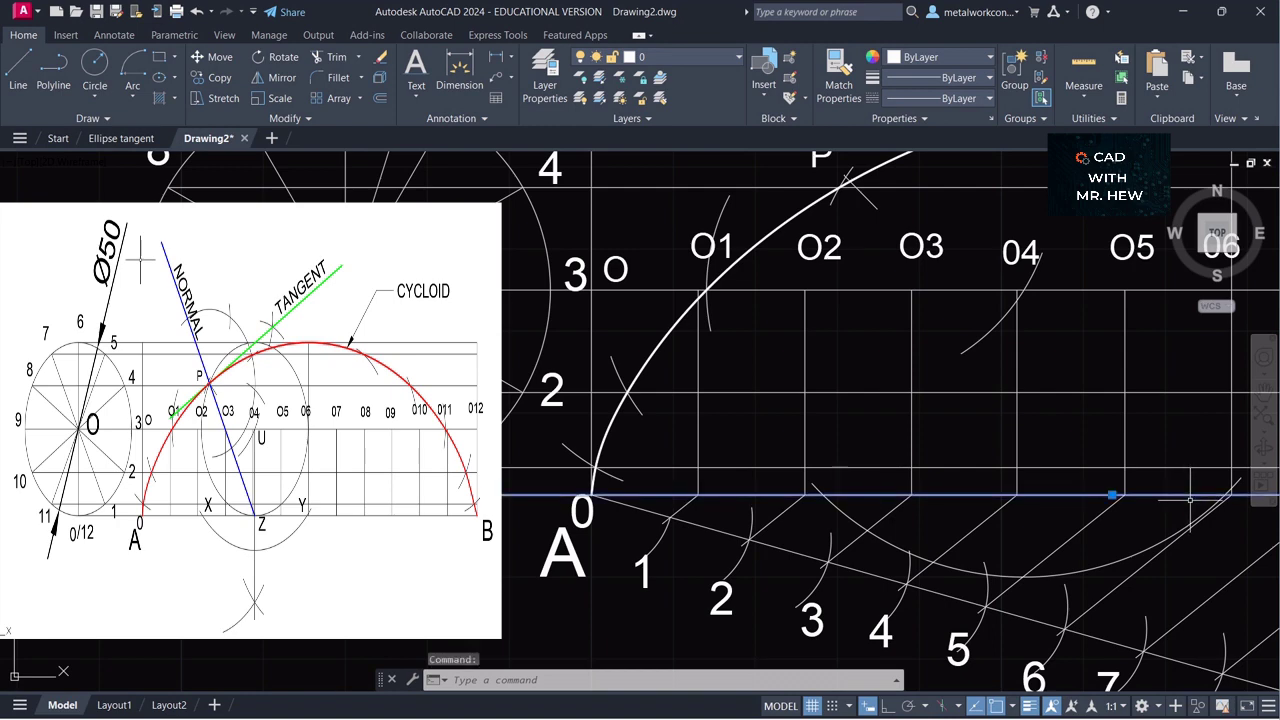
scroll(1190, 496, down, 4)
key(Escape)
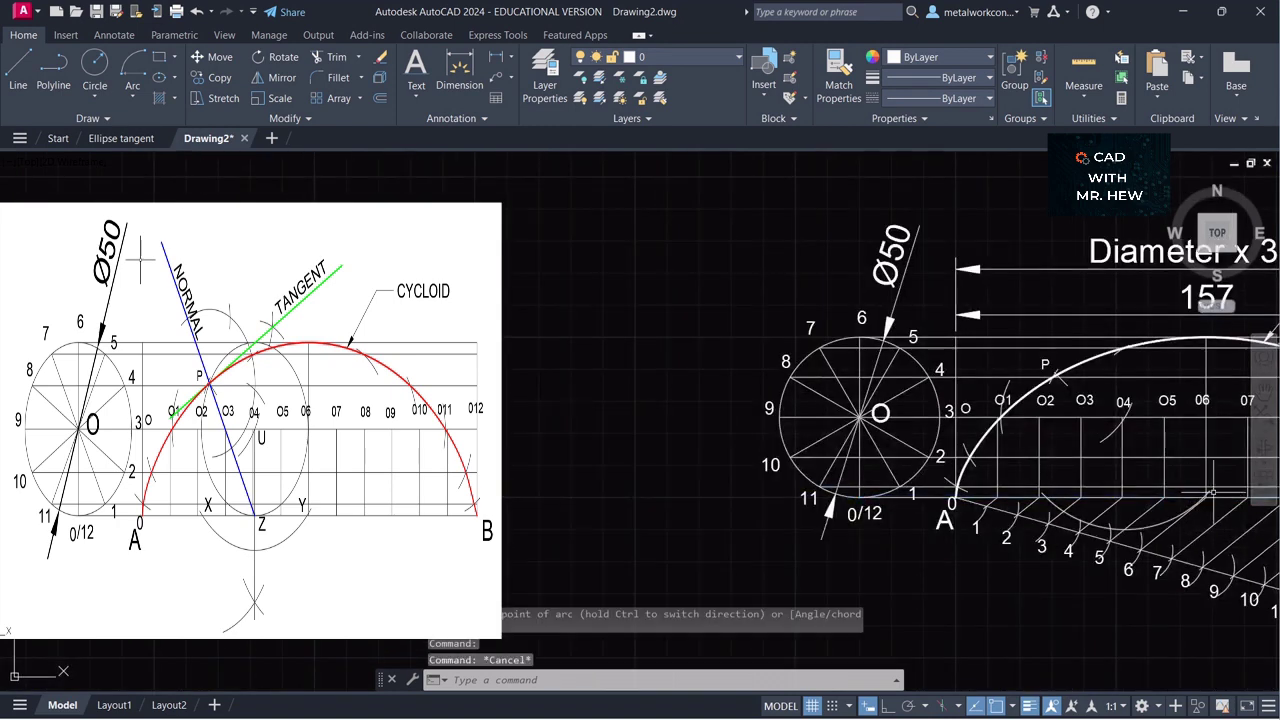
- Label the radius 35 arc's two crossings with the base line X and Y in 4-high single-line text, with object snap off
click(1264, 390)
drag(1163, 441, 1087, 379)
scroll(1087, 379, up, 2)
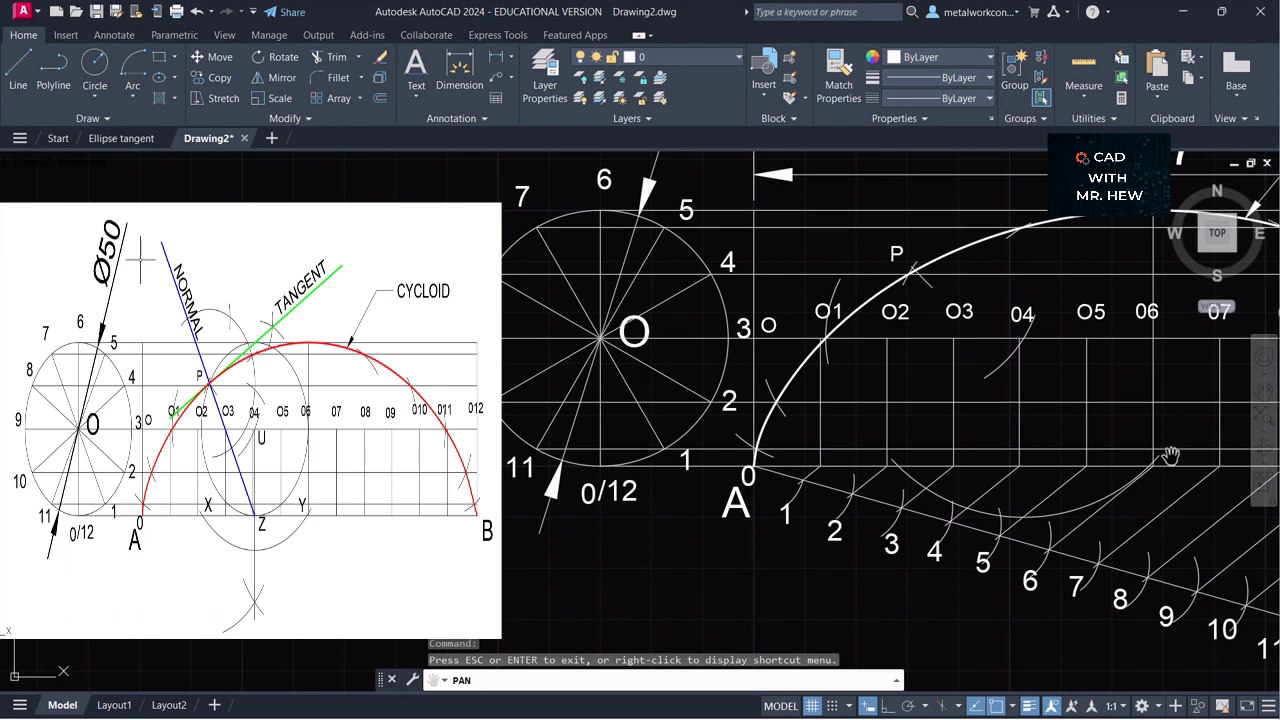
key(Escape)
click(417, 94)
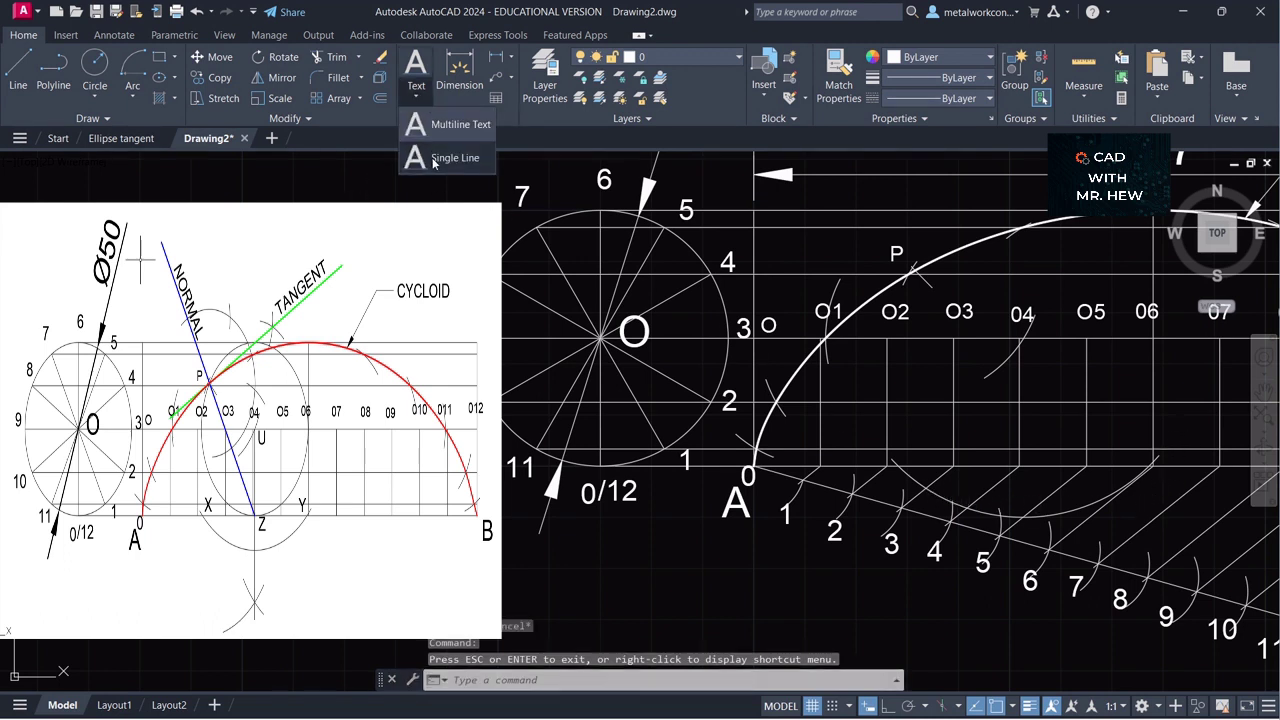
click(440, 160)
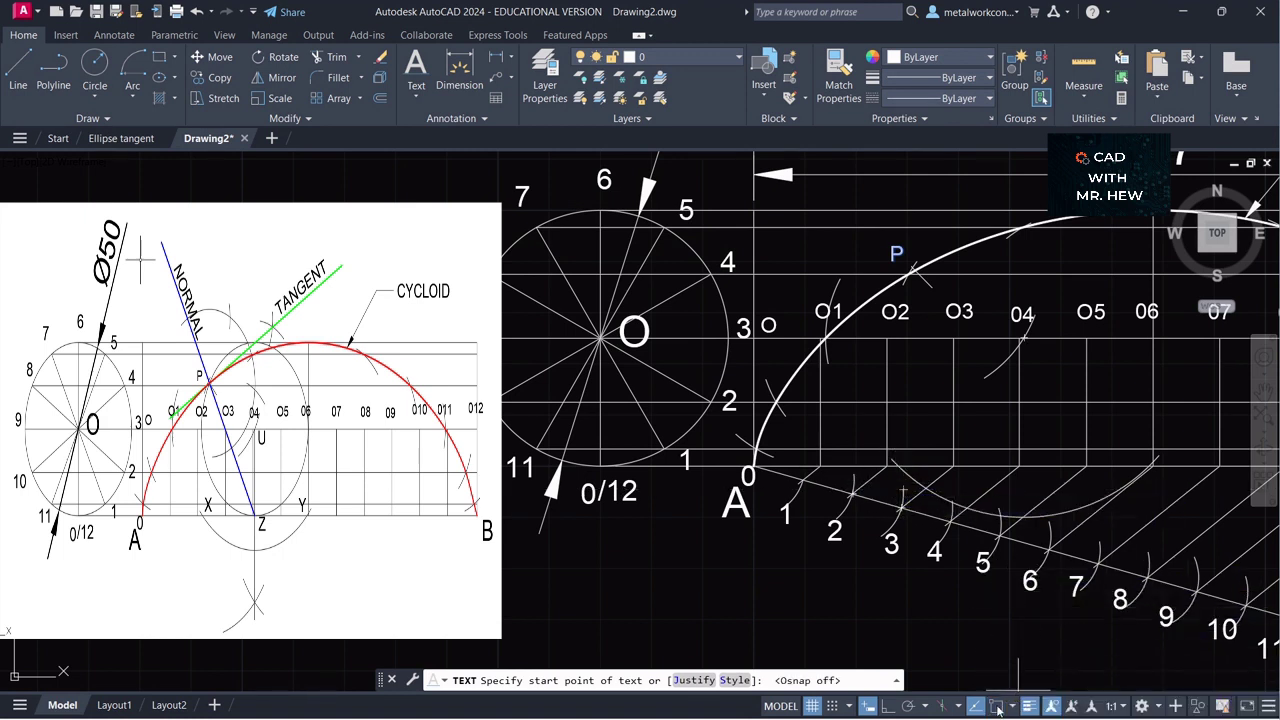
click(903, 460)
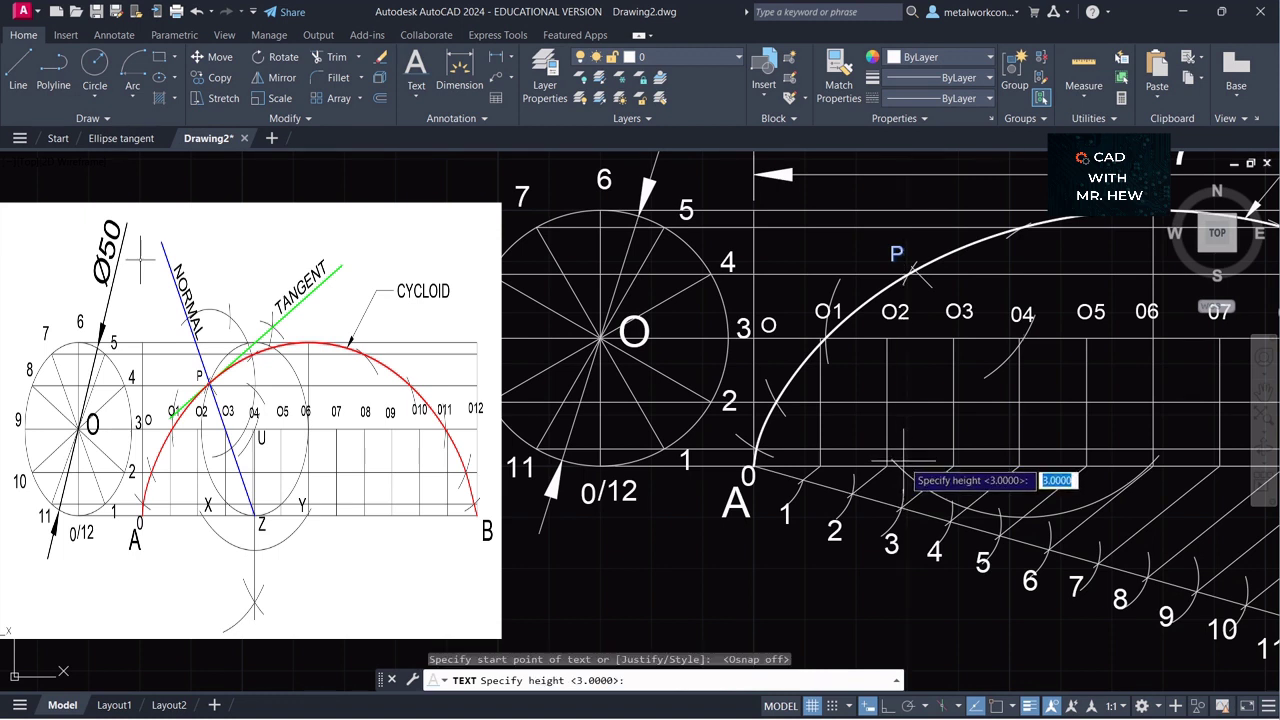
key(Return)
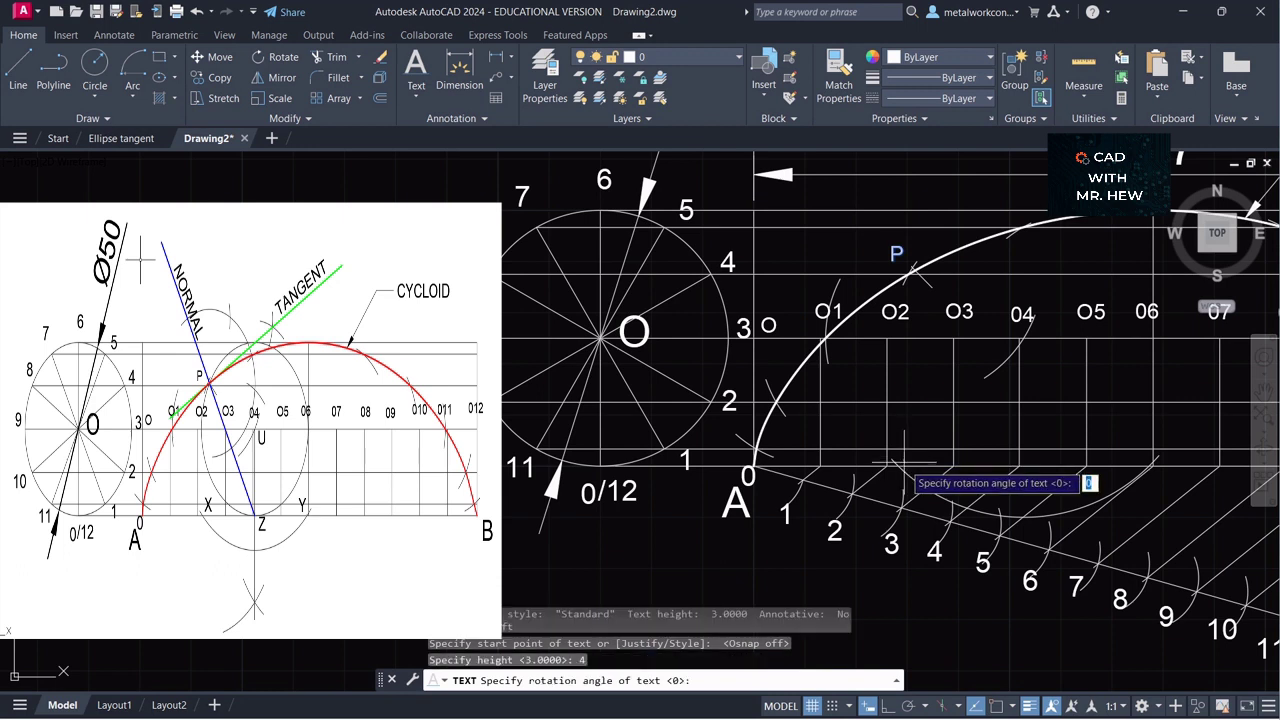
key(Return)
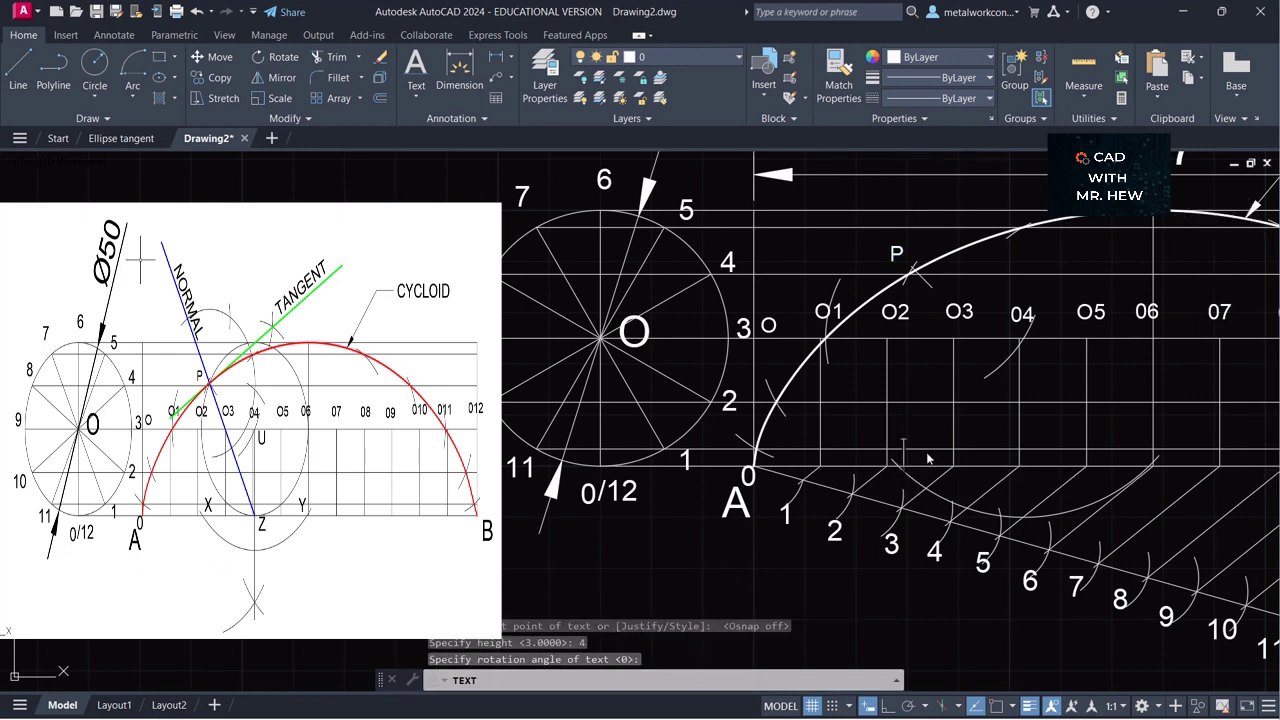
text(X)
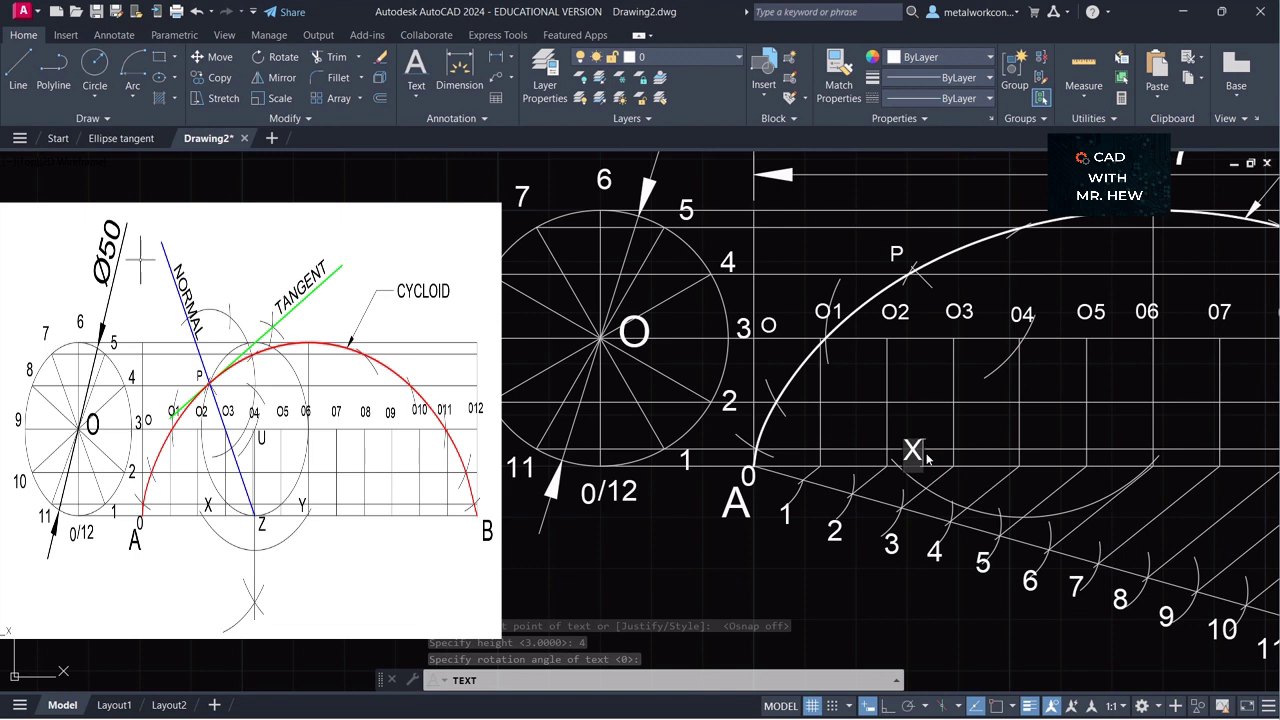
click(1138, 450)
click(1180, 516)
key(Escape)
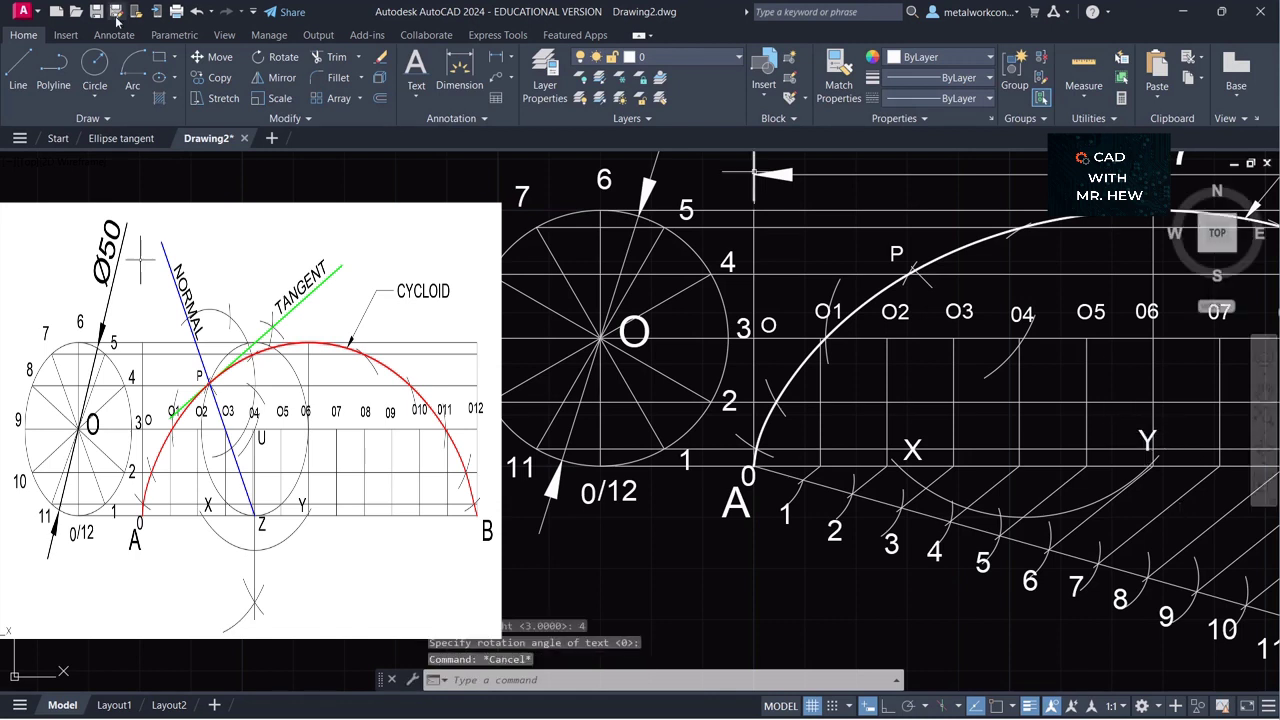
- Move the Y label slightly down and towards X, inside the arc's end
click(216, 57)
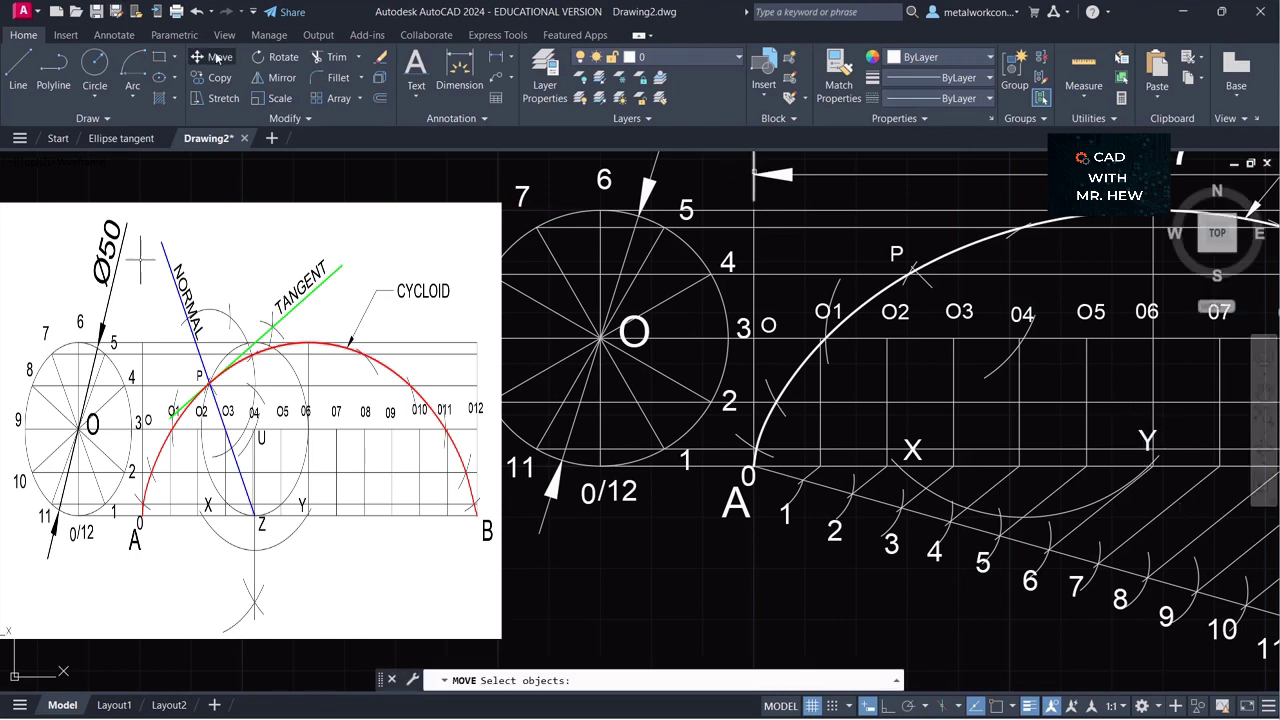
click(1144, 439)
key(Return)
click(1144, 438)
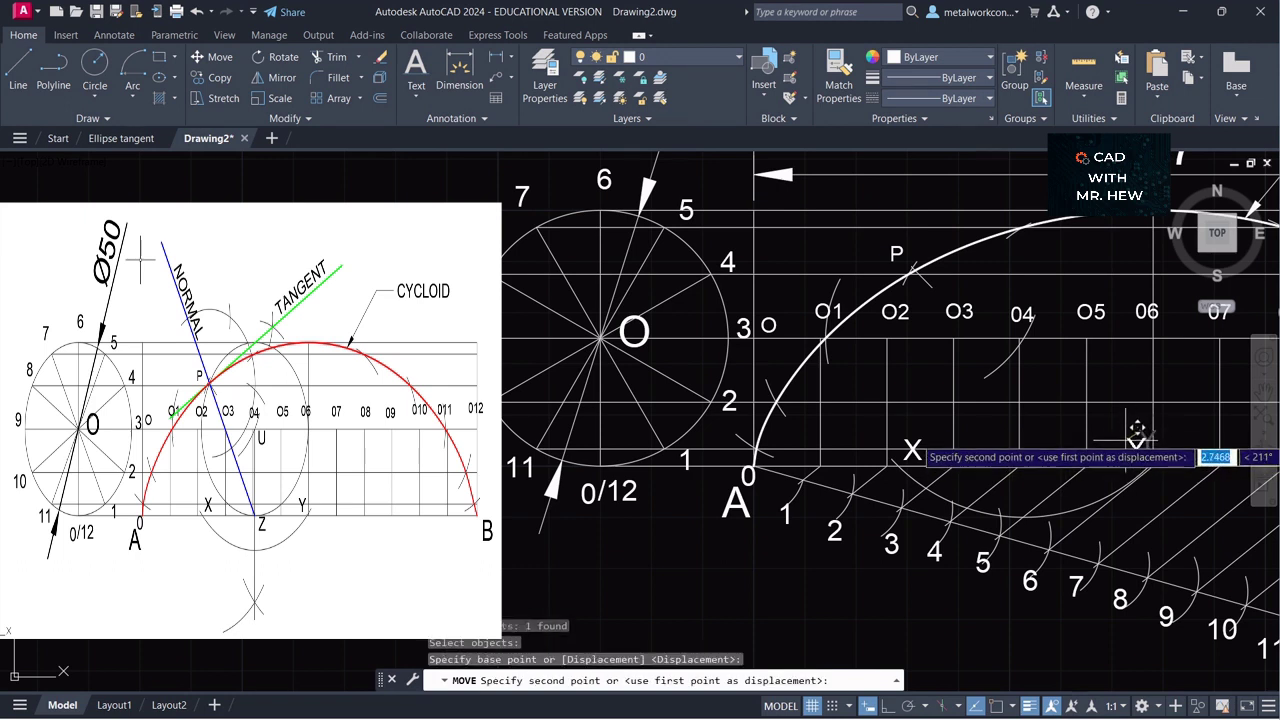
click(1139, 433)
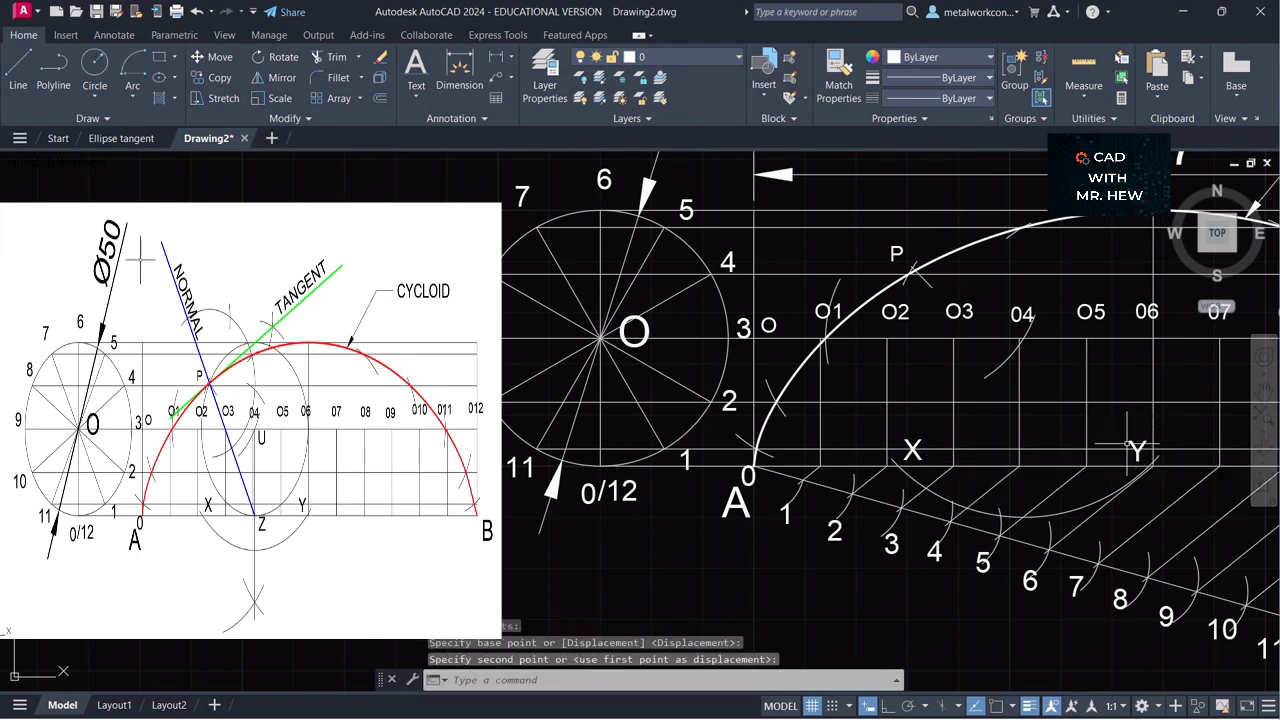
key(Escape)
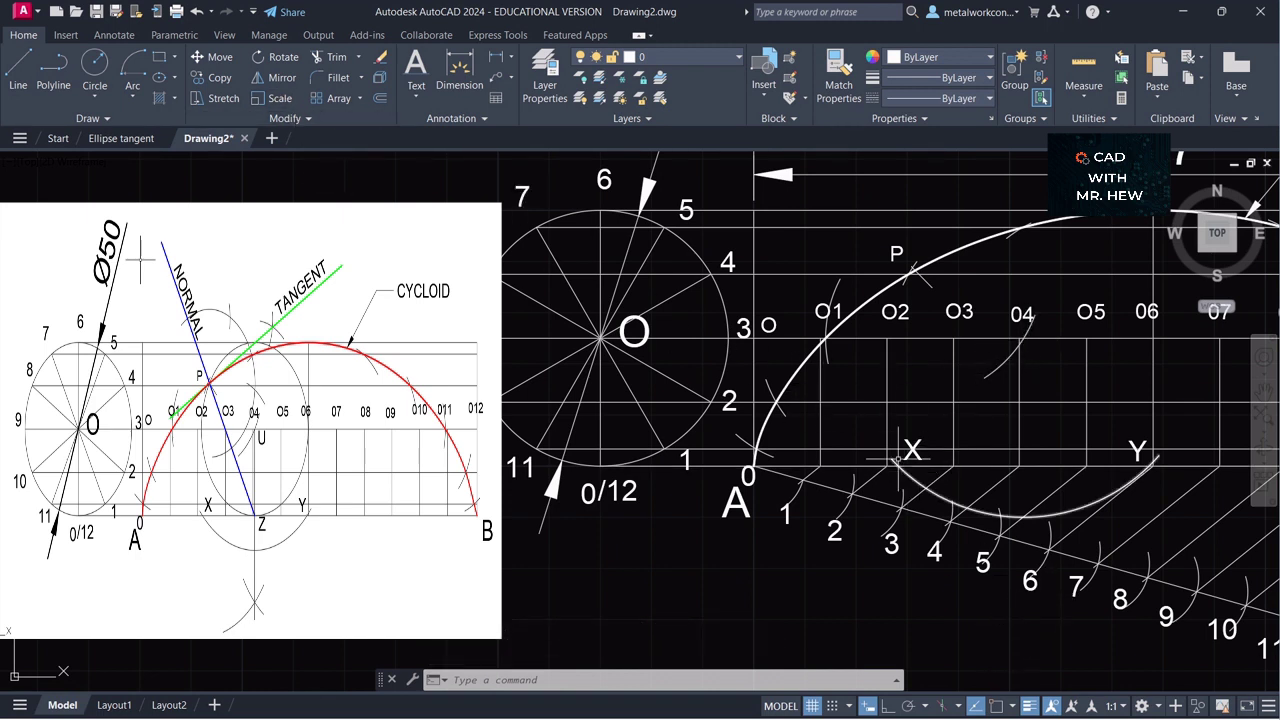
- With object snap on, draw a Center, Start, End arc of radius 35 centred on X, below the base line
click(131, 96)
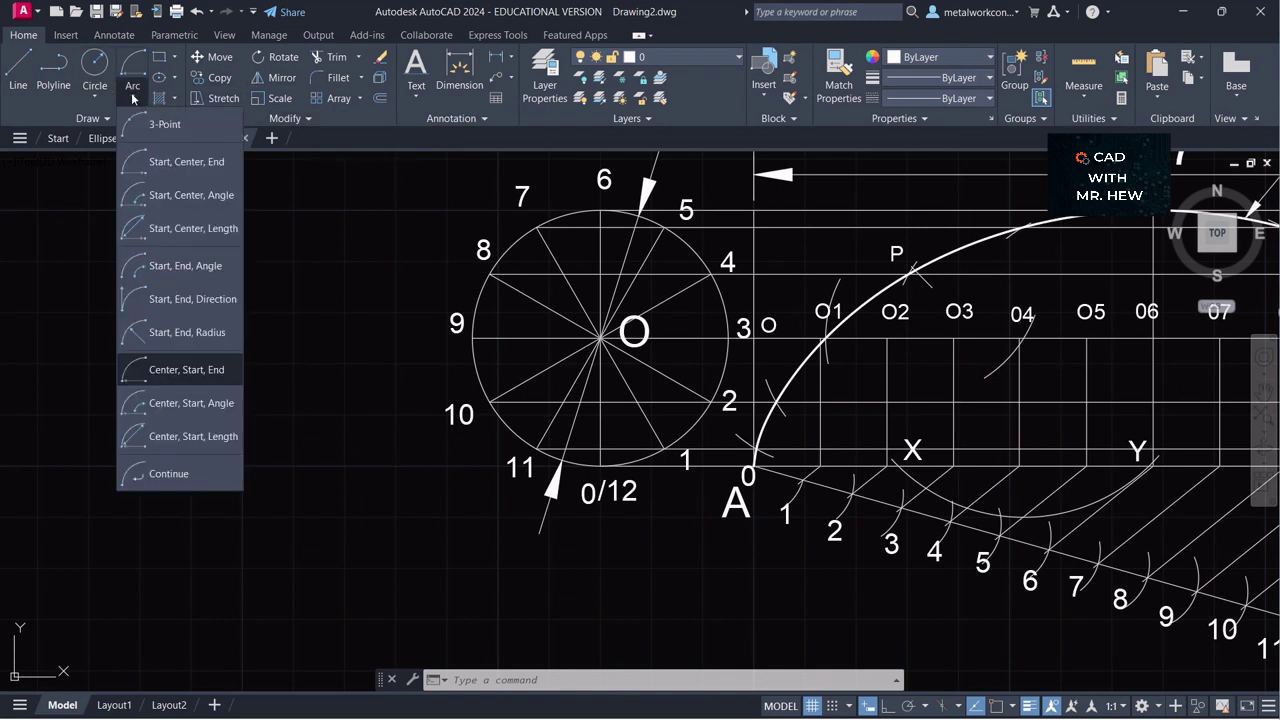
click(193, 370)
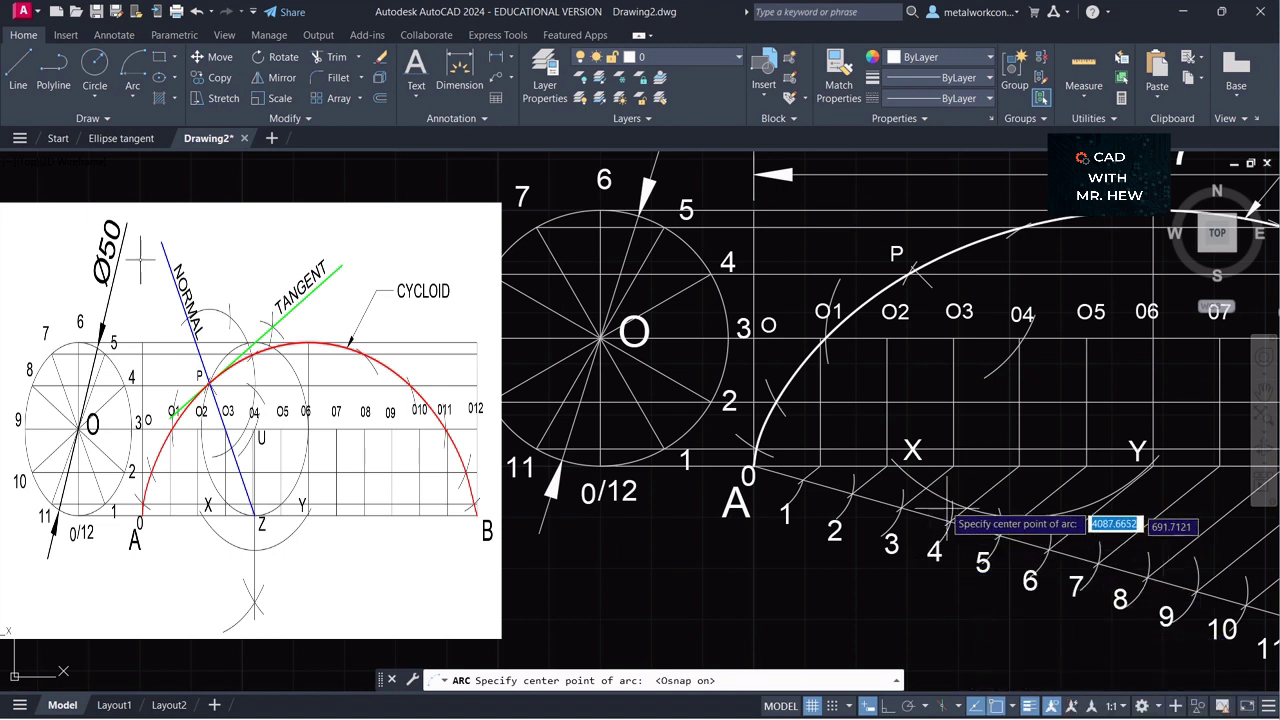
click(903, 465)
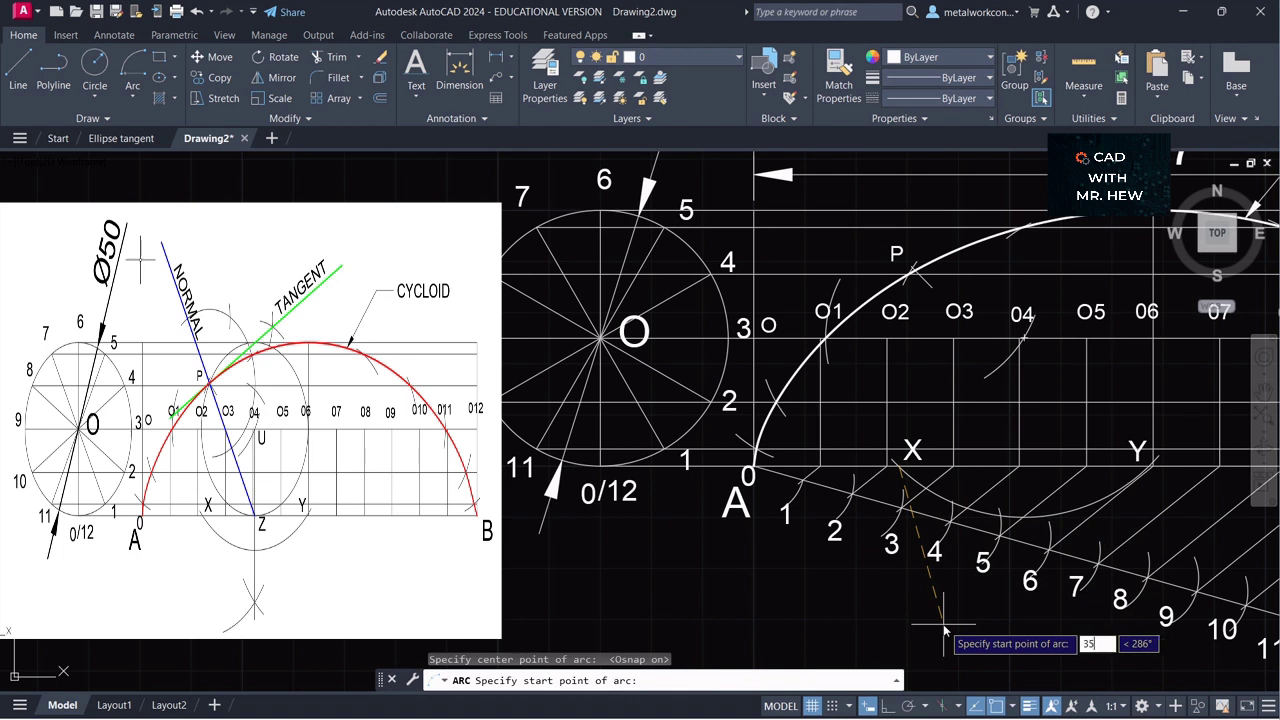
key(Return)
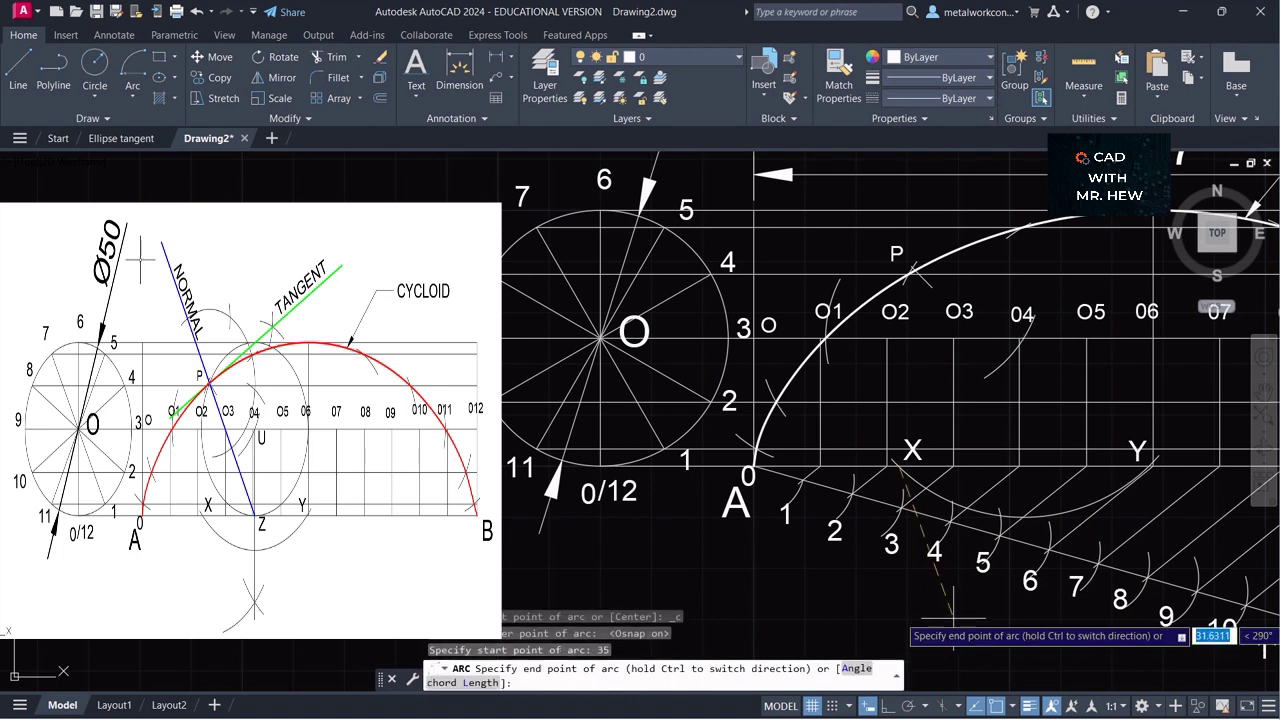
click(1045, 562)
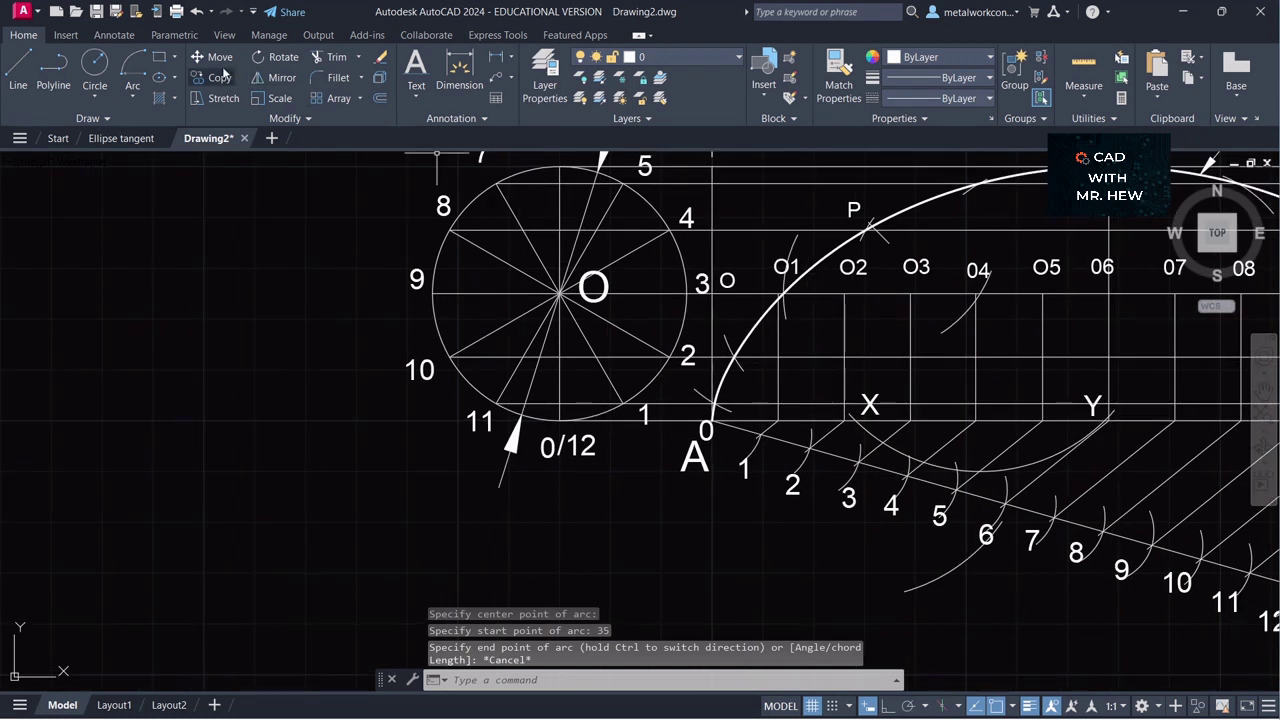
- Draw a Center, Start, End arc of radius 35 centred on Y, intersecting the arc from X below the base line
click(132, 92)
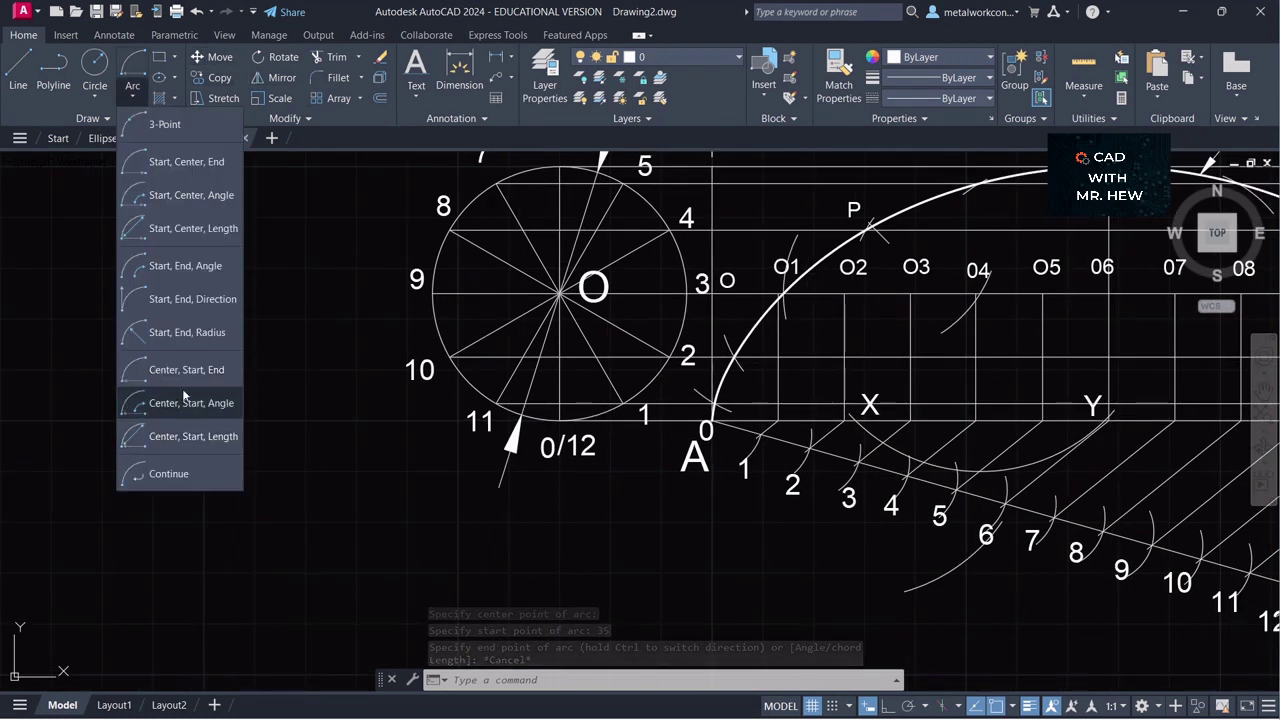
click(183, 370)
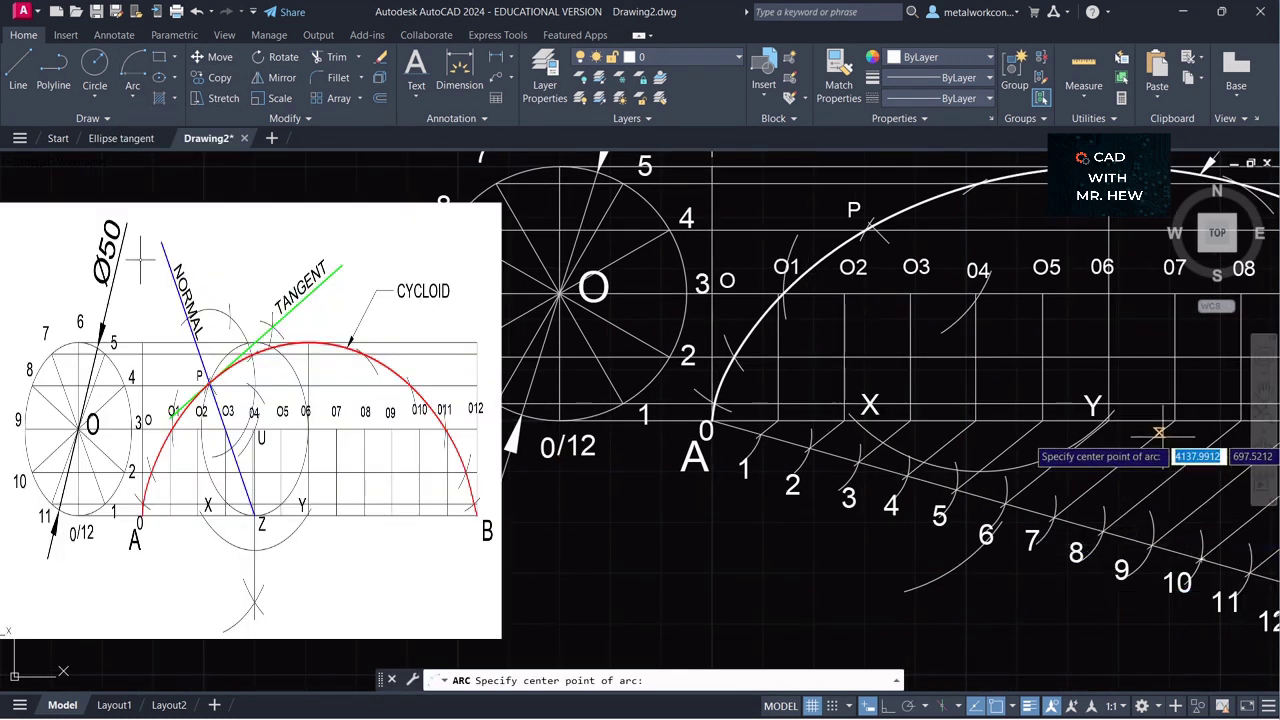
scroll(1160, 432, up, 5)
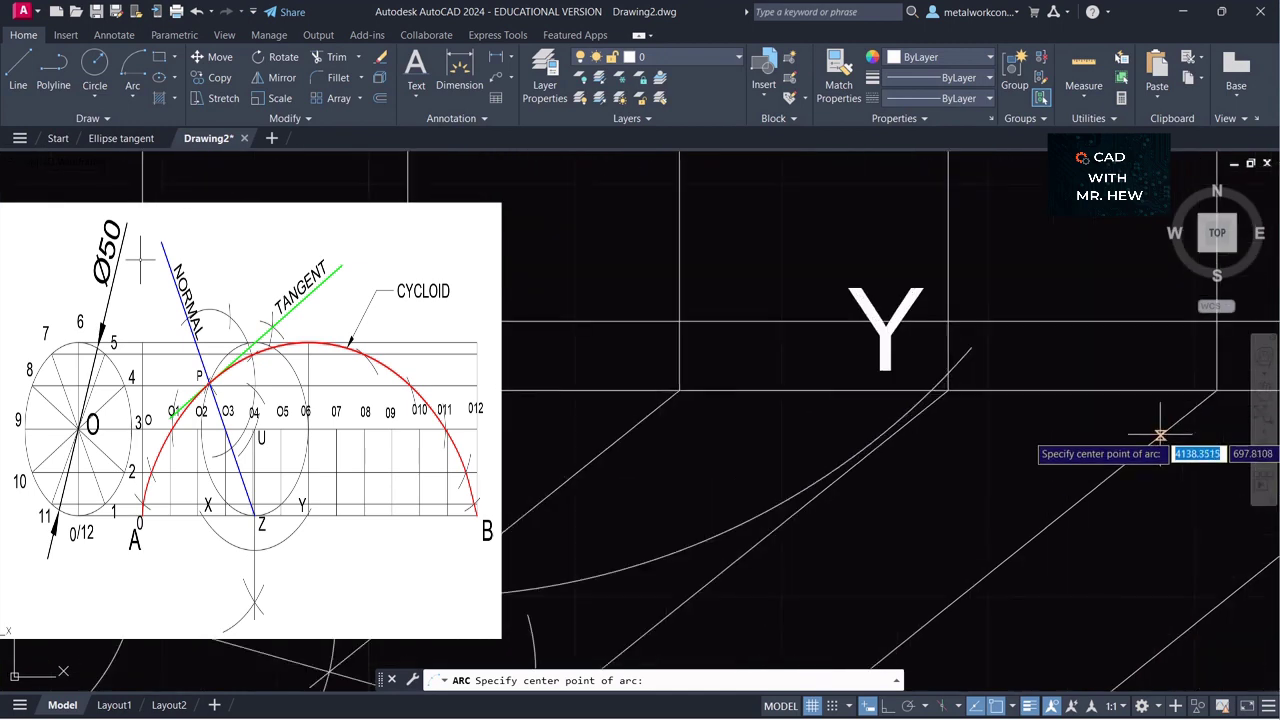
click(929, 392)
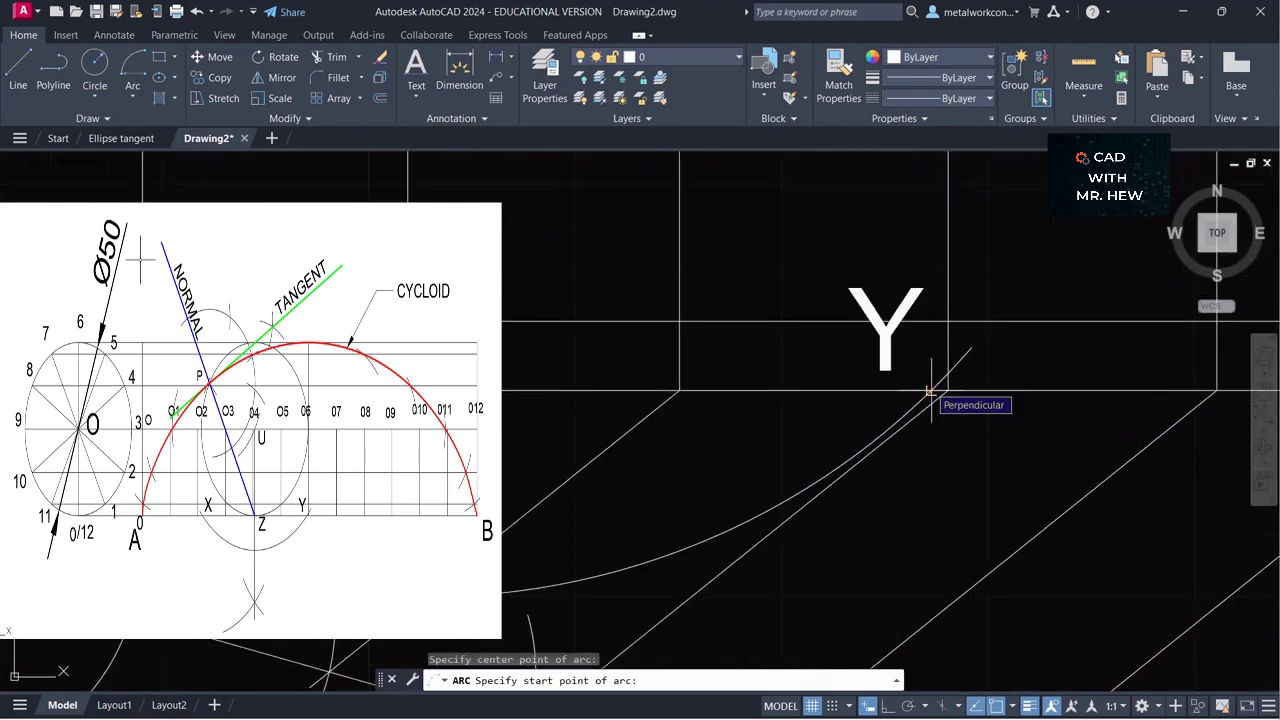
scroll(929, 392, down, 5)
scroll(926, 387, up, 4)
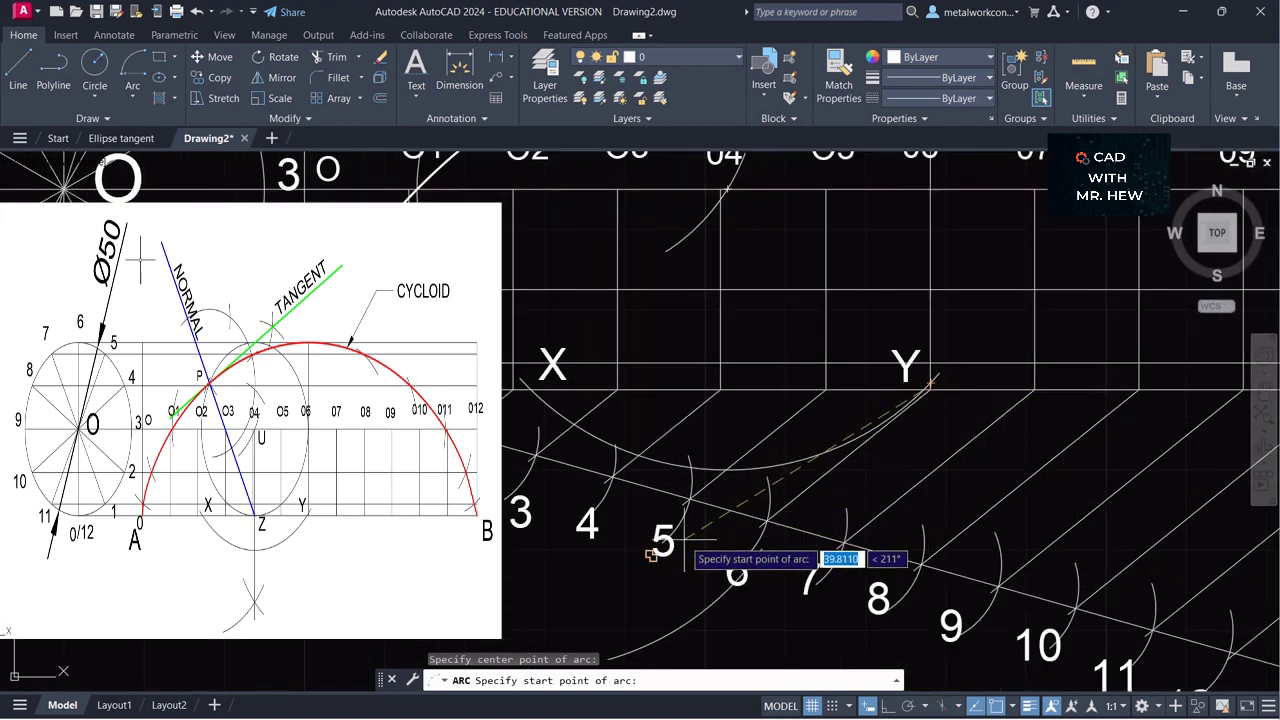
text(3)
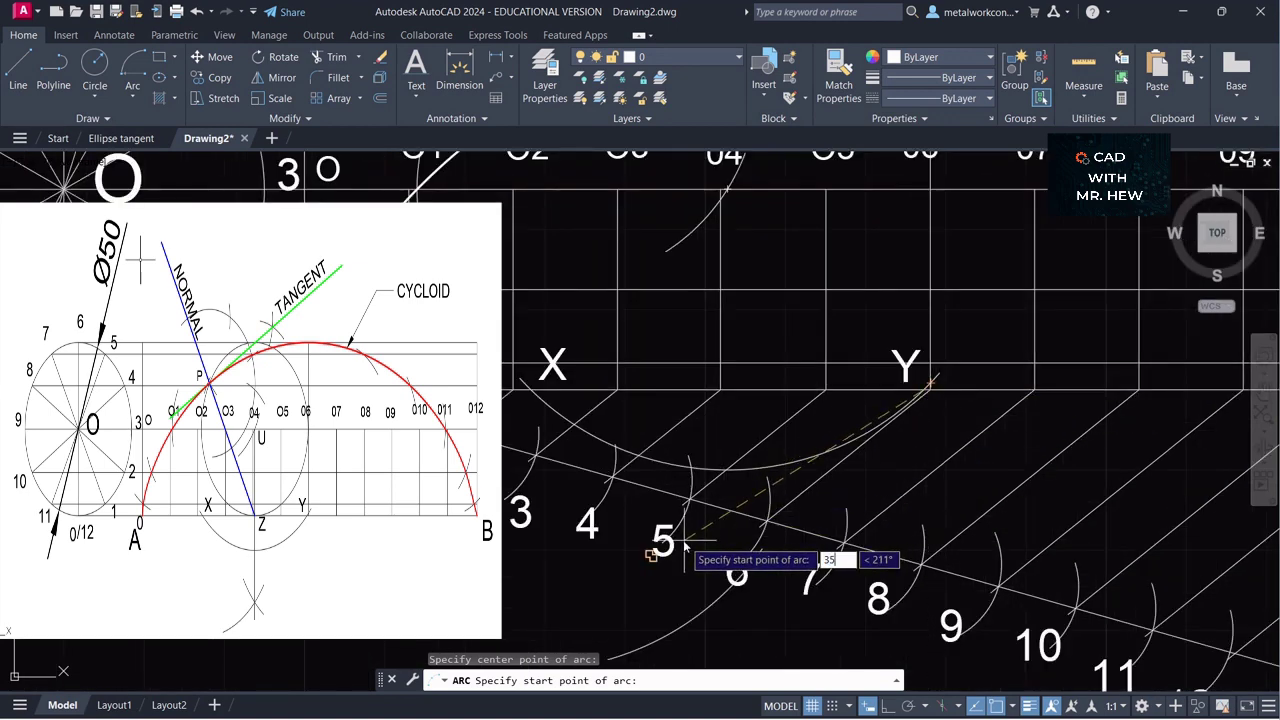
text(5)
key(Return)
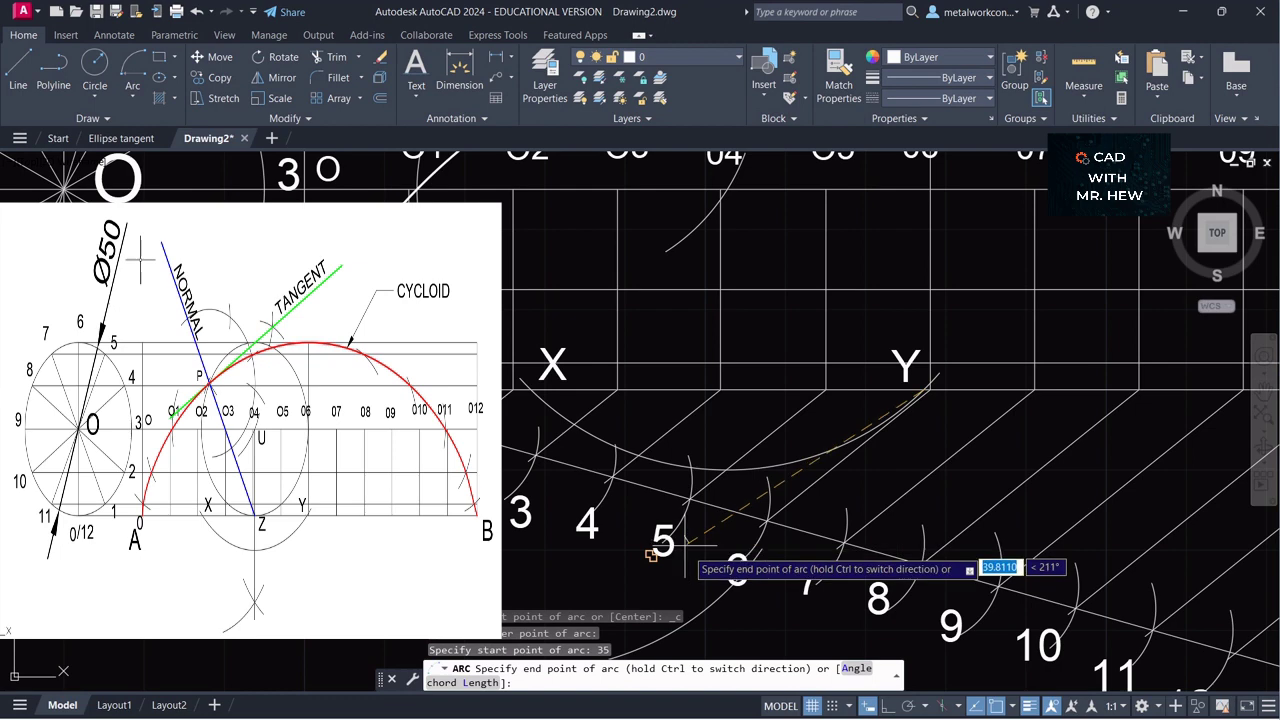
click(745, 640)
scroll(940, 543, down, 4)
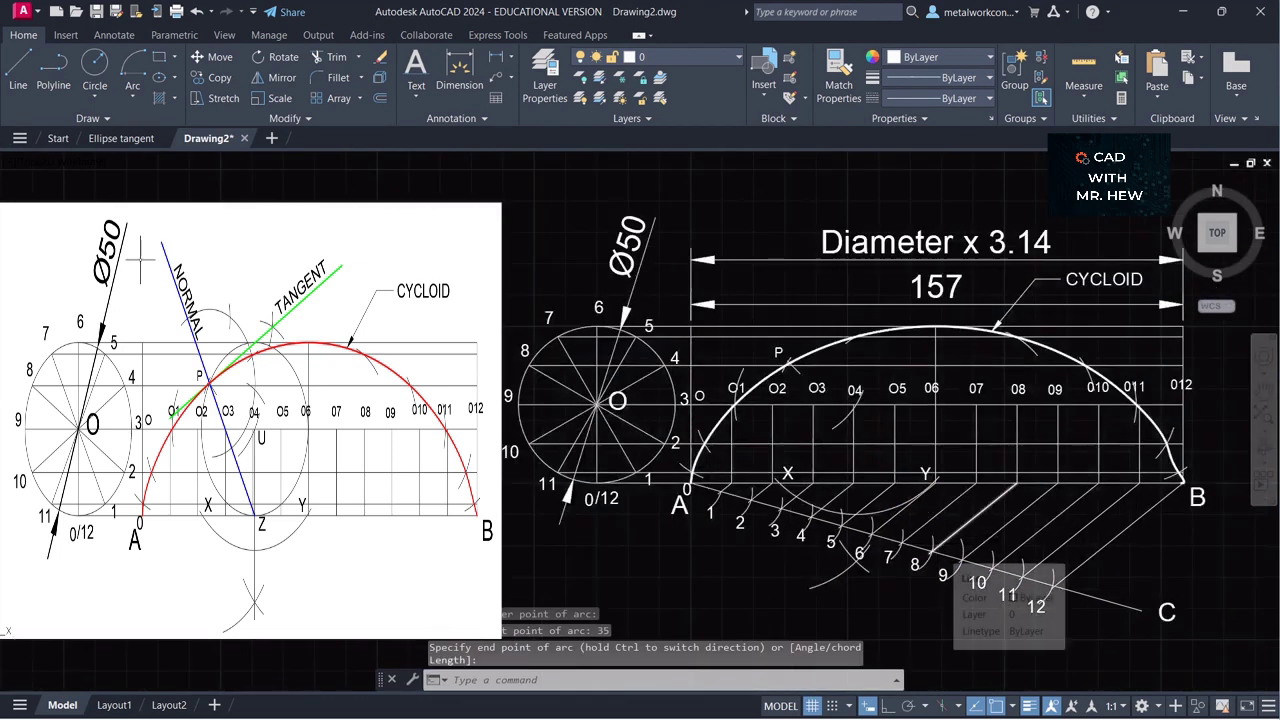
- Move line AC, its numbered division arcs and labels 1 to 12, and the parallel lines up to the base line onto the const layer
scroll(941, 545, up, 2)
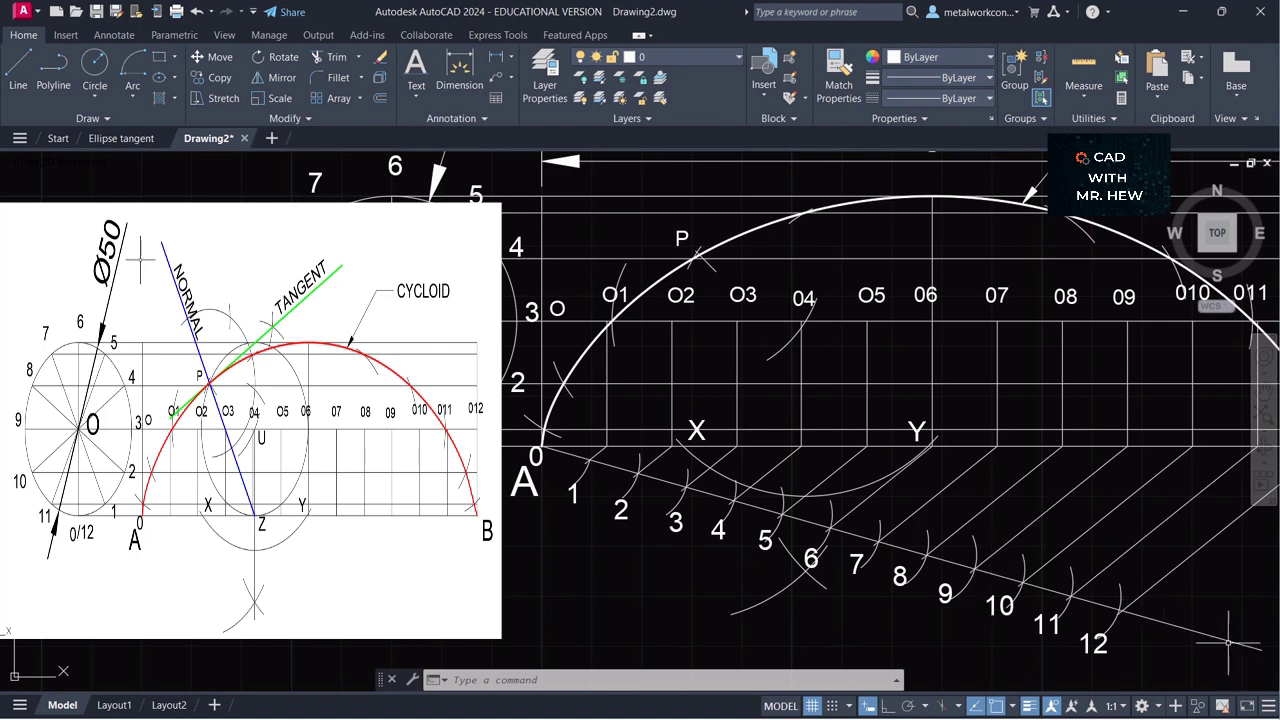
mouse_move(1237, 592)
mouse_down()
mouse_move(780, 455)
mouse_move(731, 448)
mouse_move(688, 478)
mouse_move(608, 444)
mouse_move(640, 515)
mouse_move(578, 476)
mouse_up()
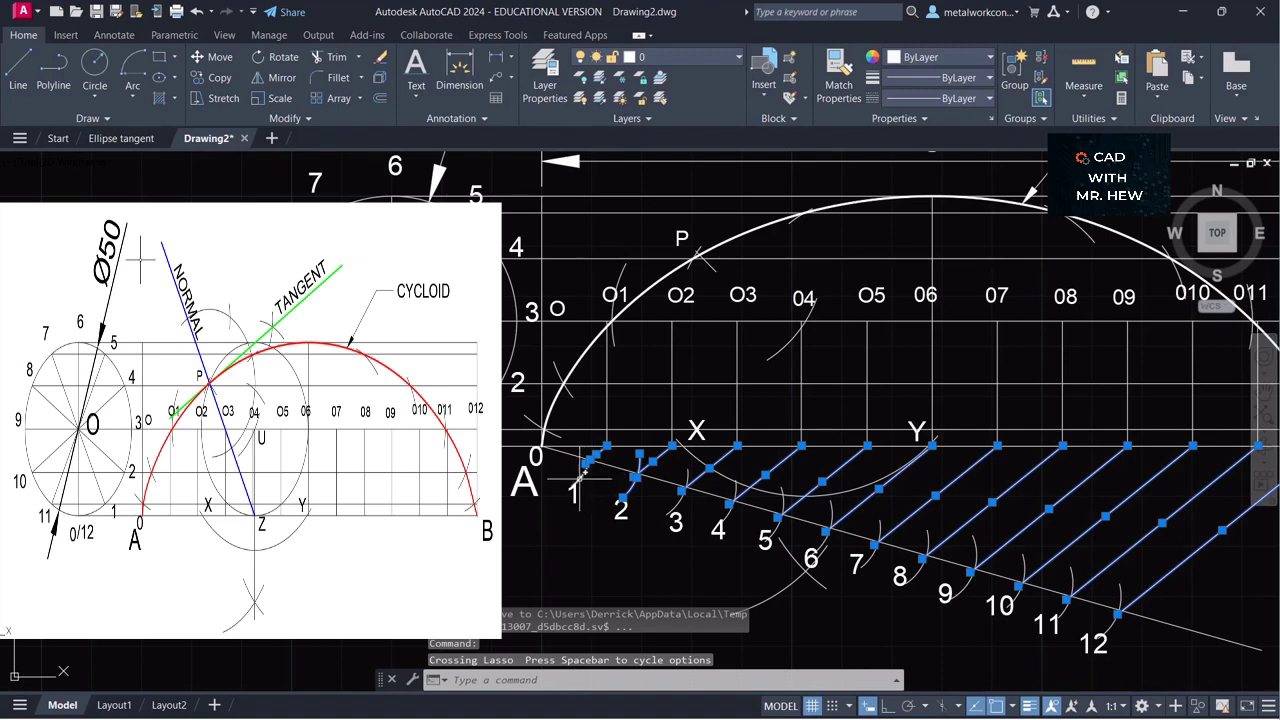
click(1215, 637)
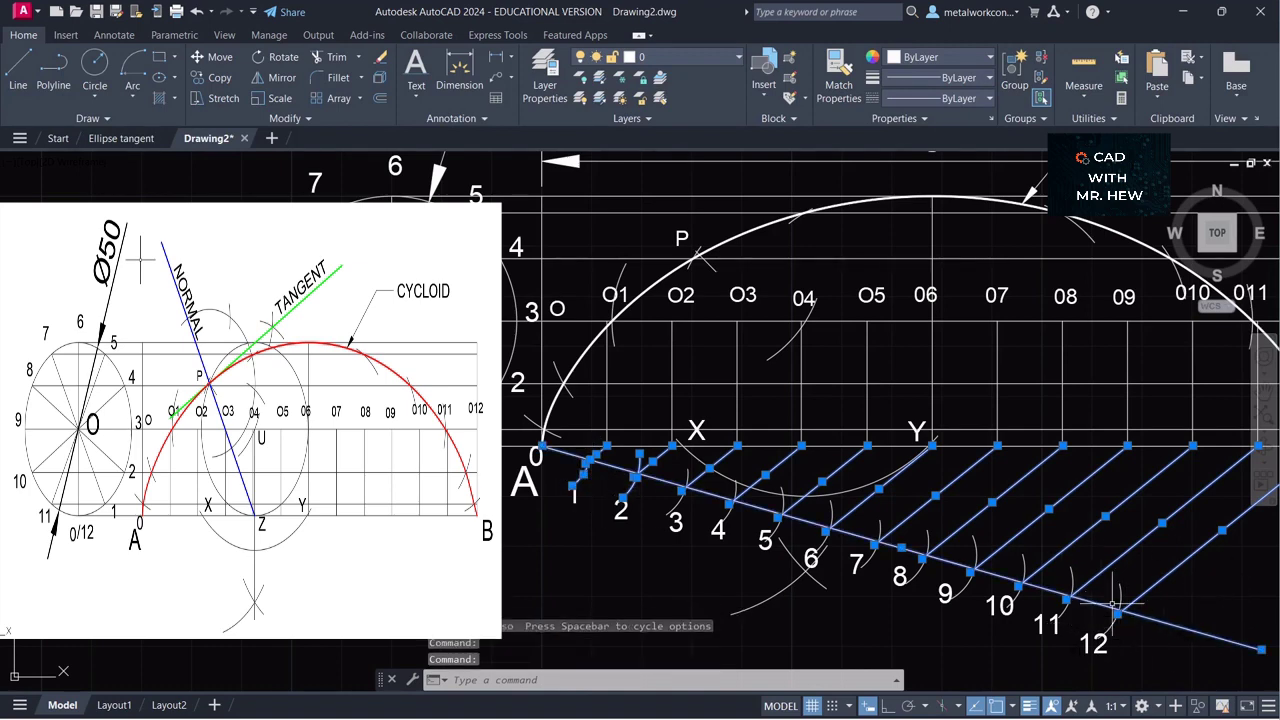
mouse_move(878, 515)
mouse_down()
mouse_move(1200, 590)
mouse_move(1090, 655)
mouse_move(895, 612)
mouse_move(852, 566)
mouse_up()
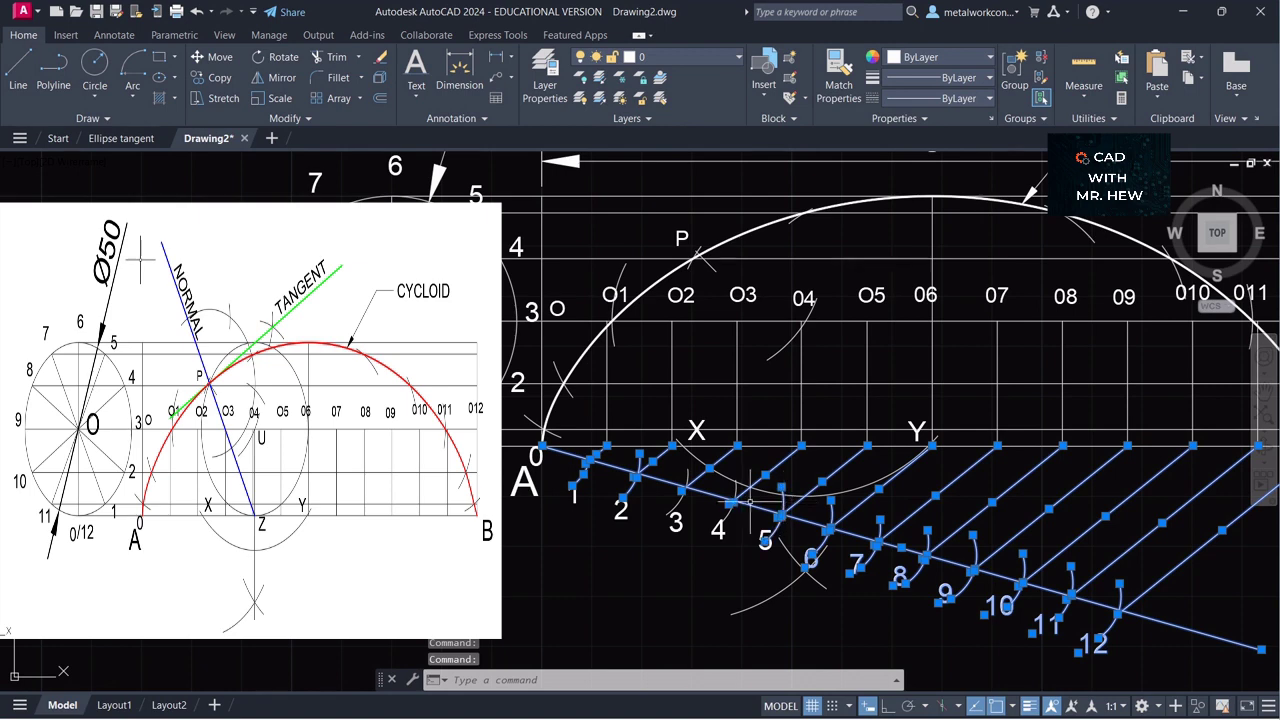
mouse_move(667, 480)
mouse_down()
mouse_move(690, 468)
mouse_move(750, 482)
mouse_move(752, 526)
mouse_move(718, 540)
mouse_move(568, 540)
mouse_move(548, 505)
mouse_move(556, 460)
mouse_move(591, 478)
mouse_up()
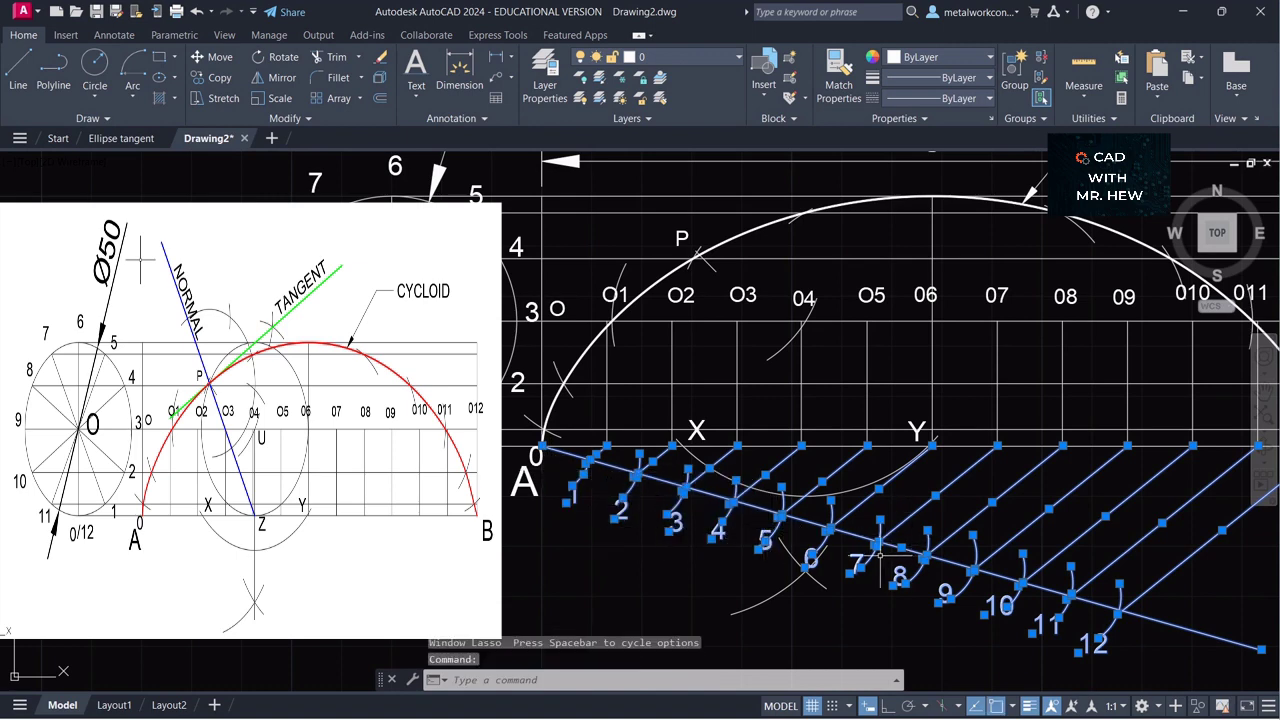
click(681, 61)
click(680, 118)
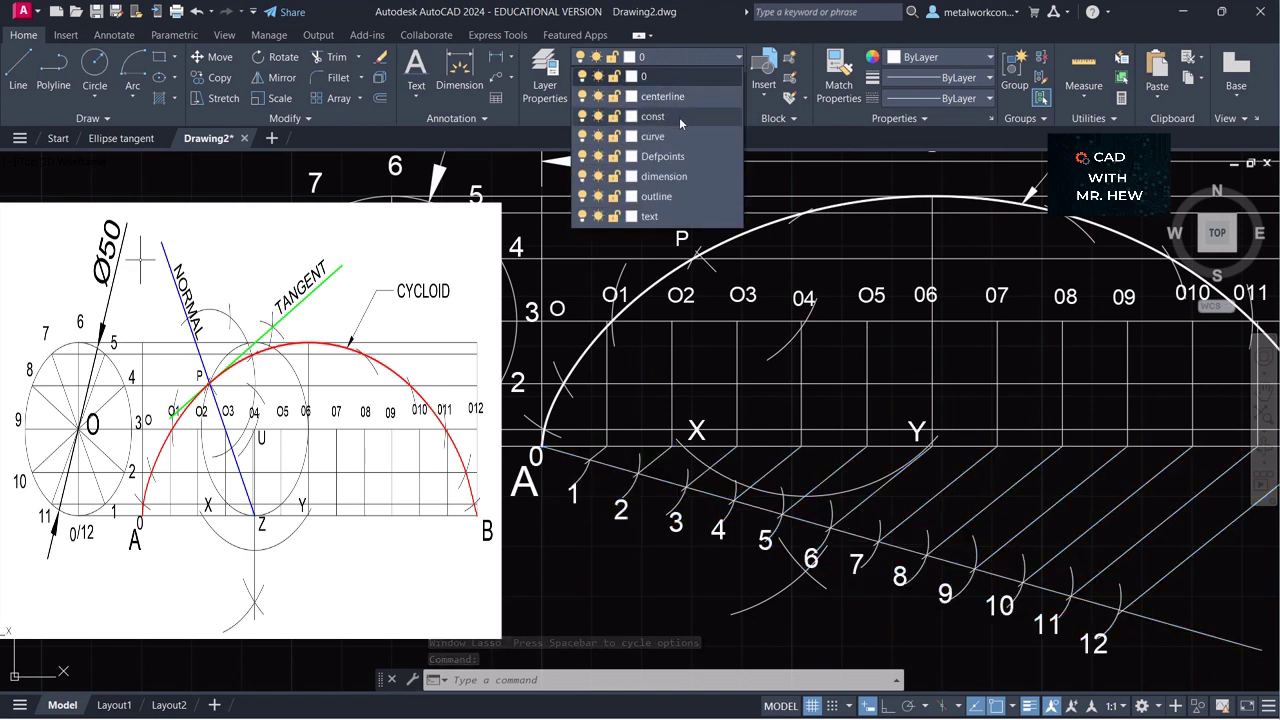
click(668, 117)
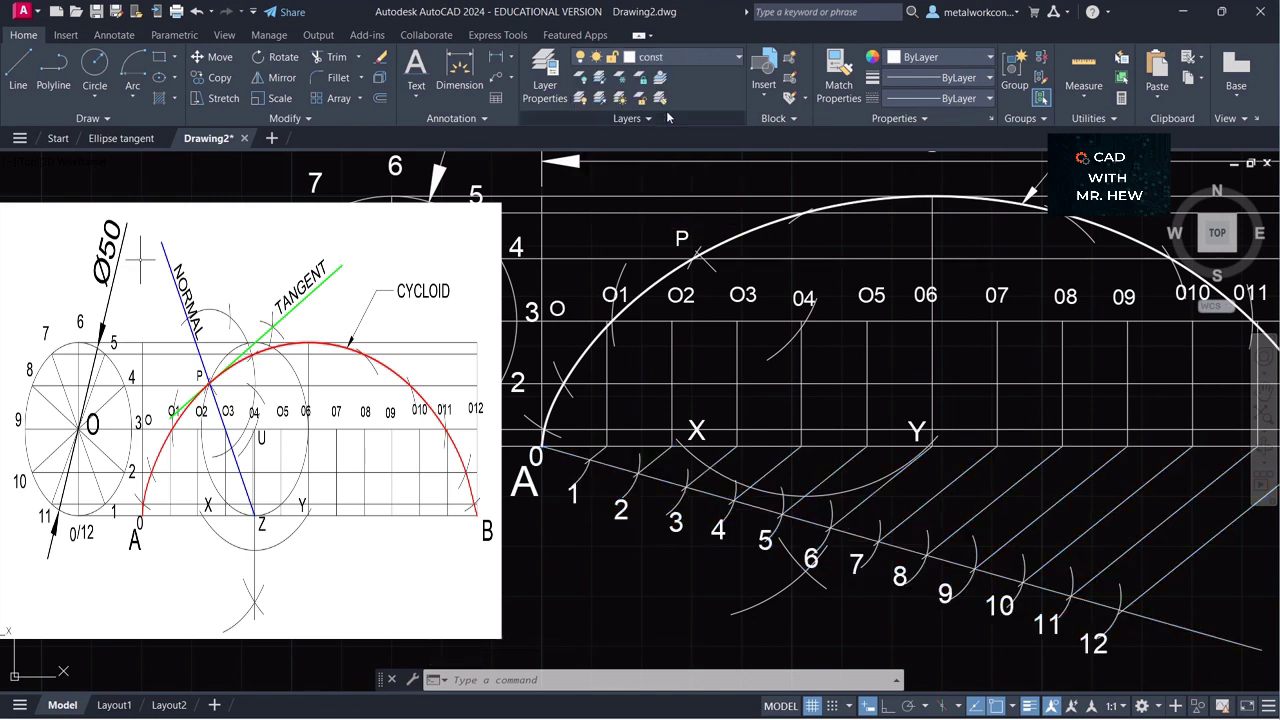
- Lock the const layer and turn it off
click(580, 57)
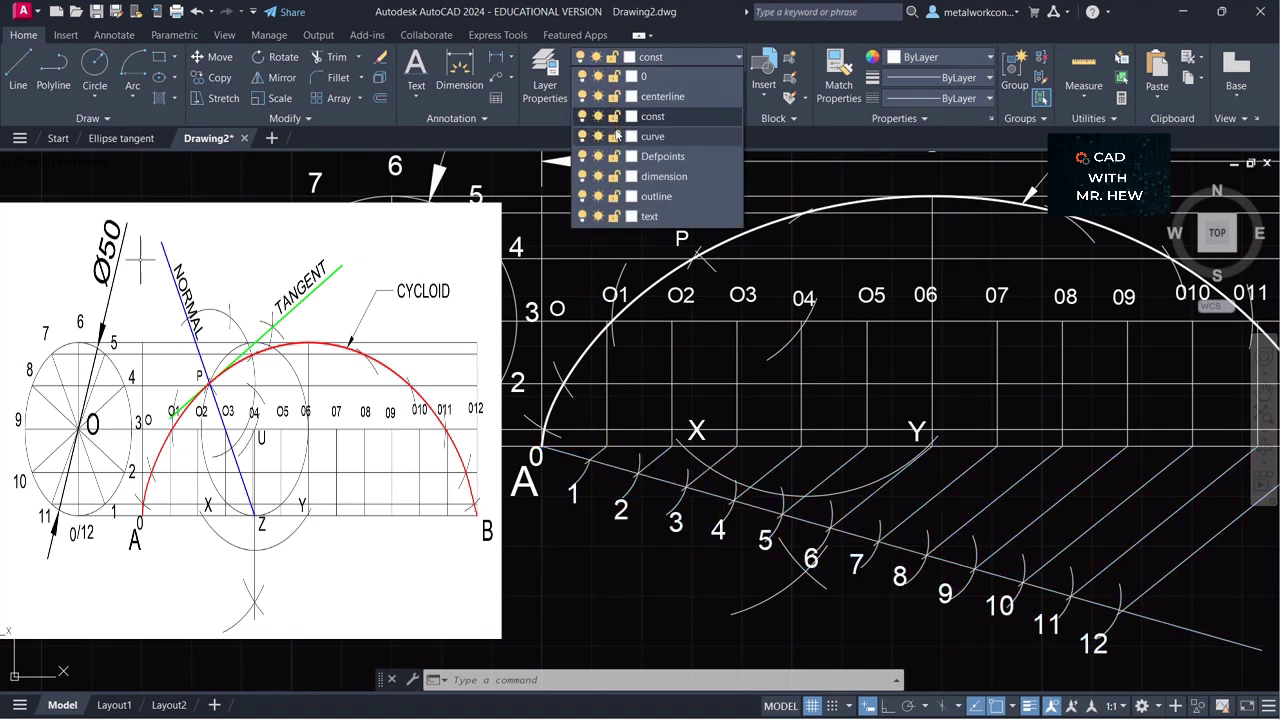
click(614, 116)
click(583, 117)
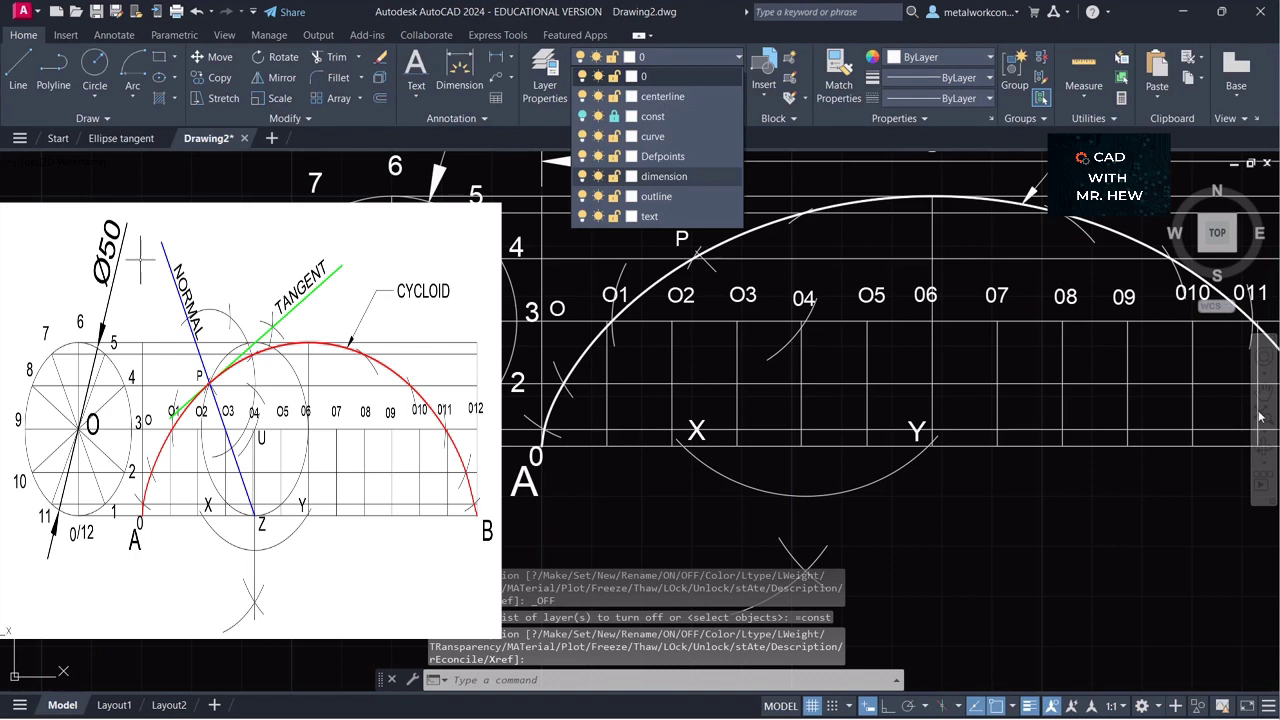
key(Escape)
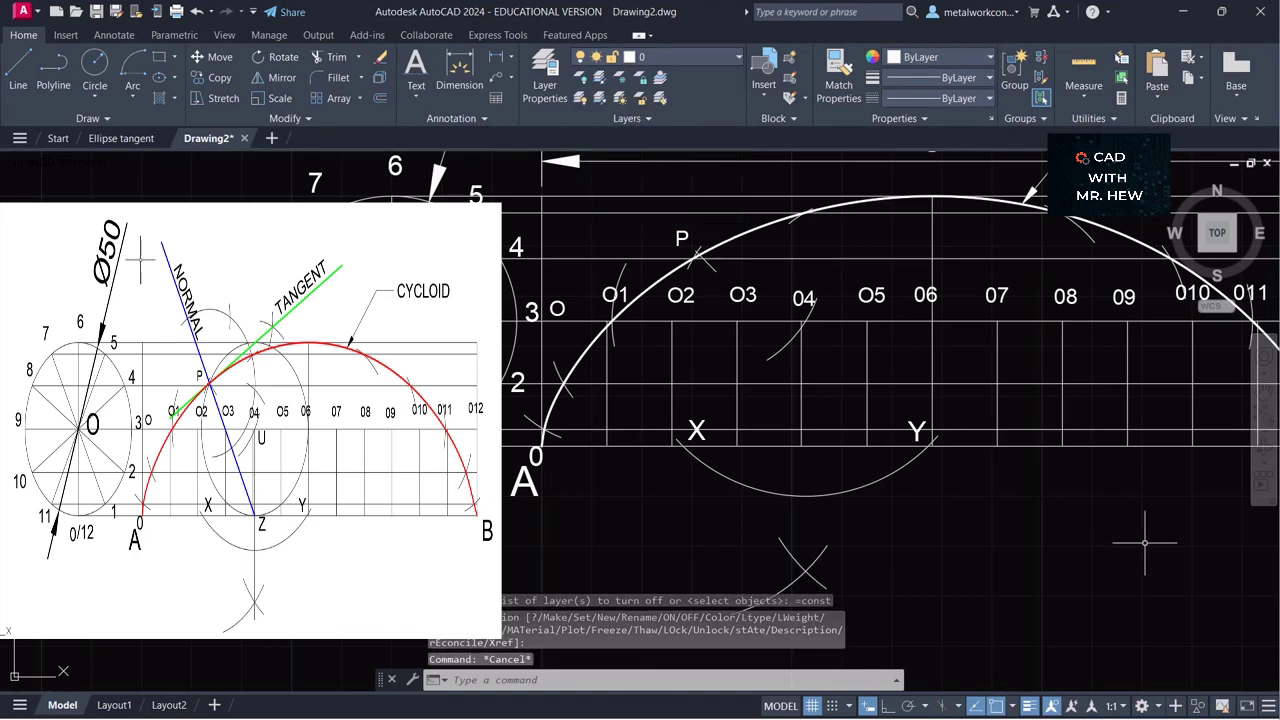
- Label the point where the arc from P crosses the centre line below 04 as U in 4-high single-line text
click(1263, 407)
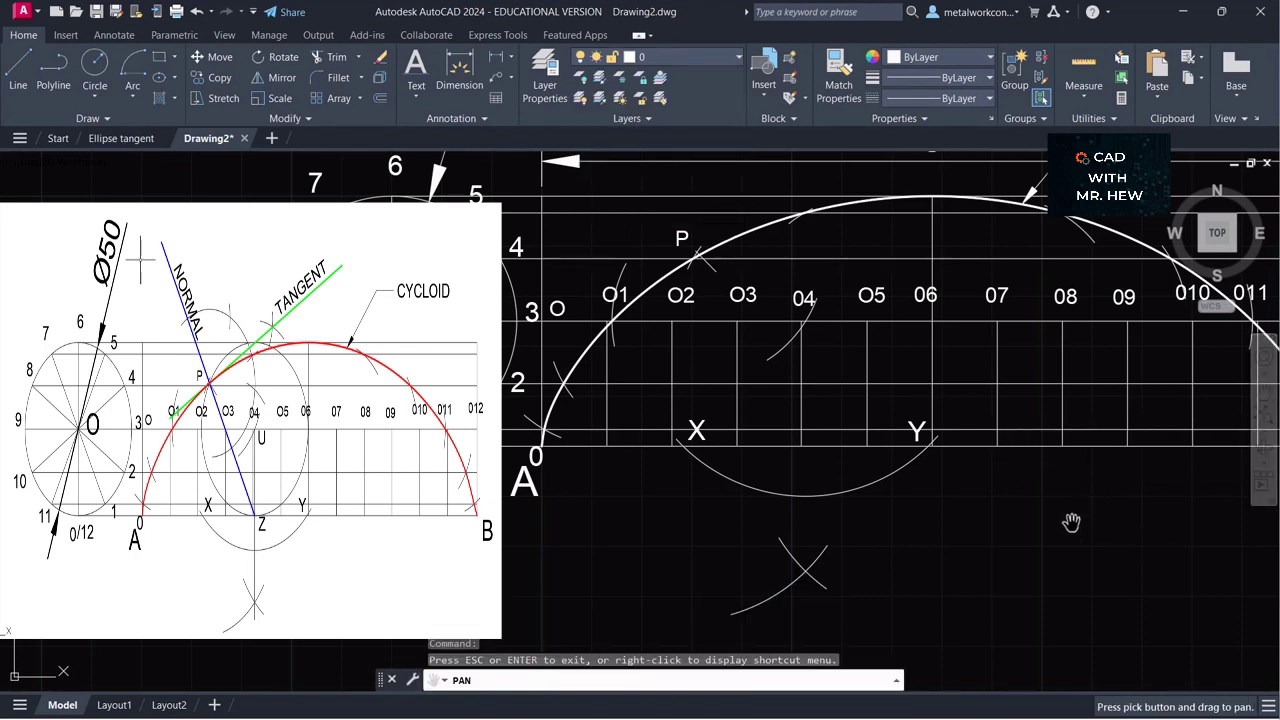
drag(1032, 562, 1105, 514)
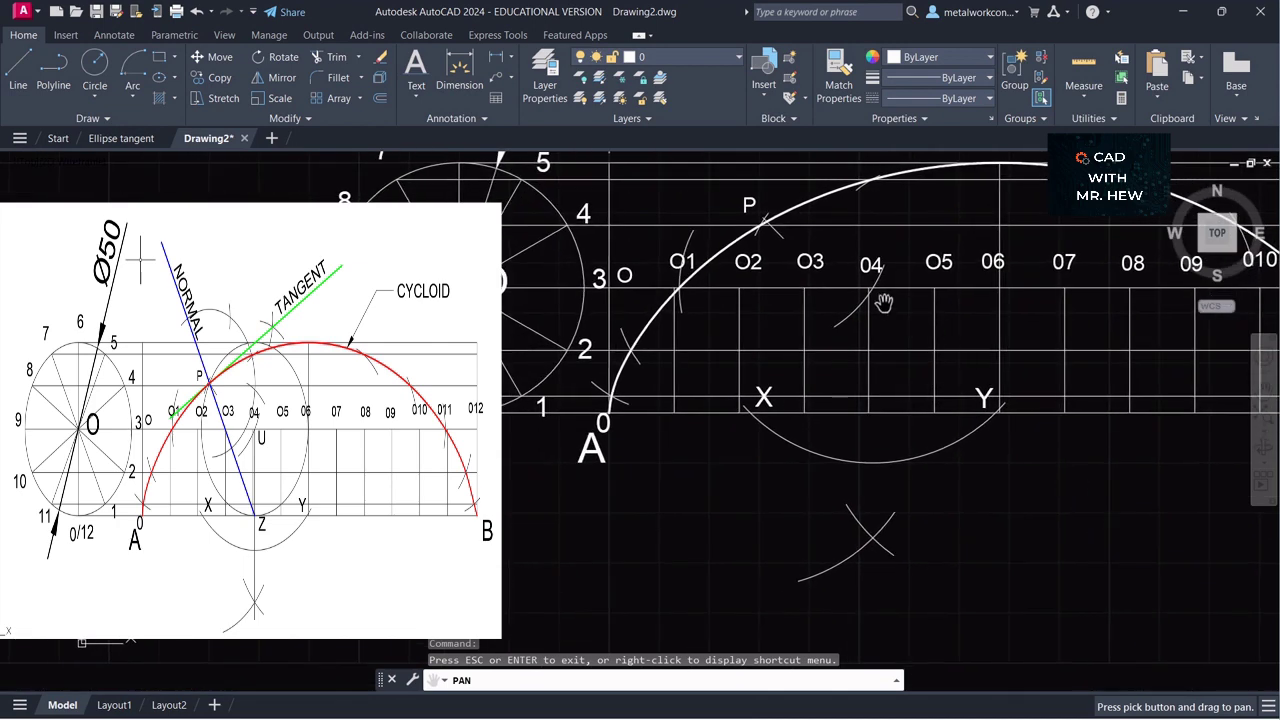
drag(890, 307, 890, 358)
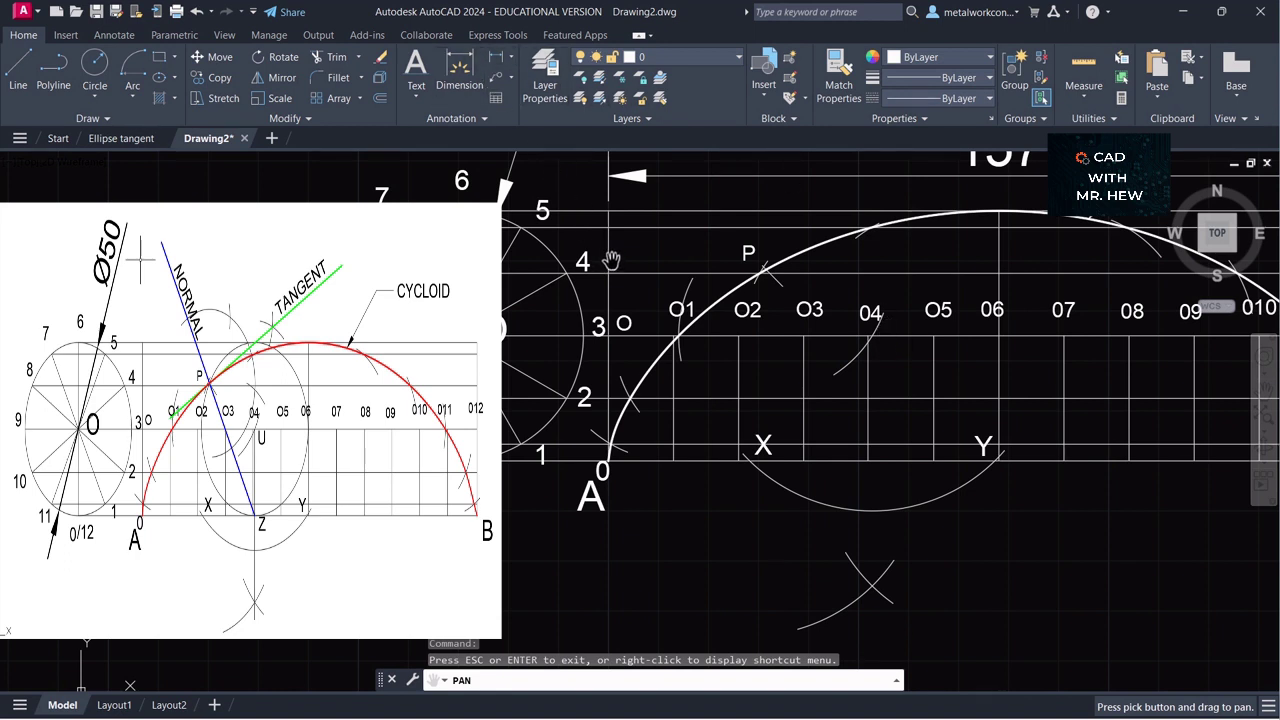
key(Escape)
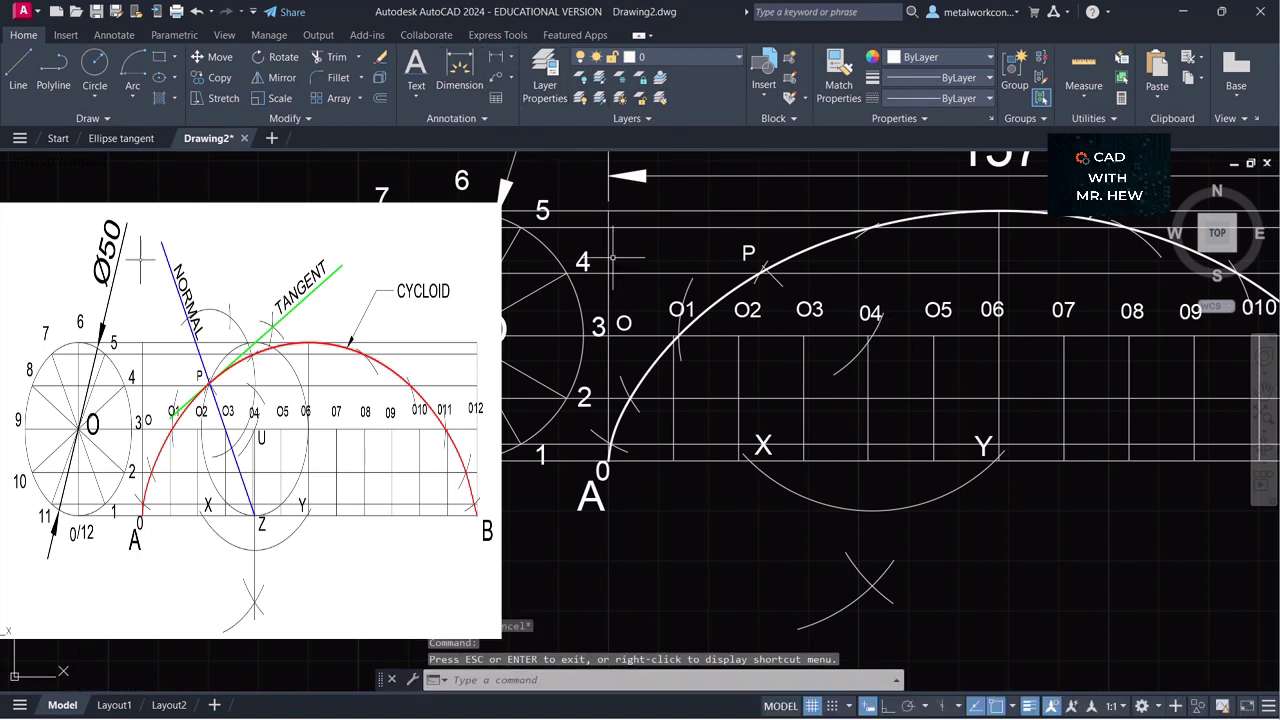
click(416, 99)
click(427, 160)
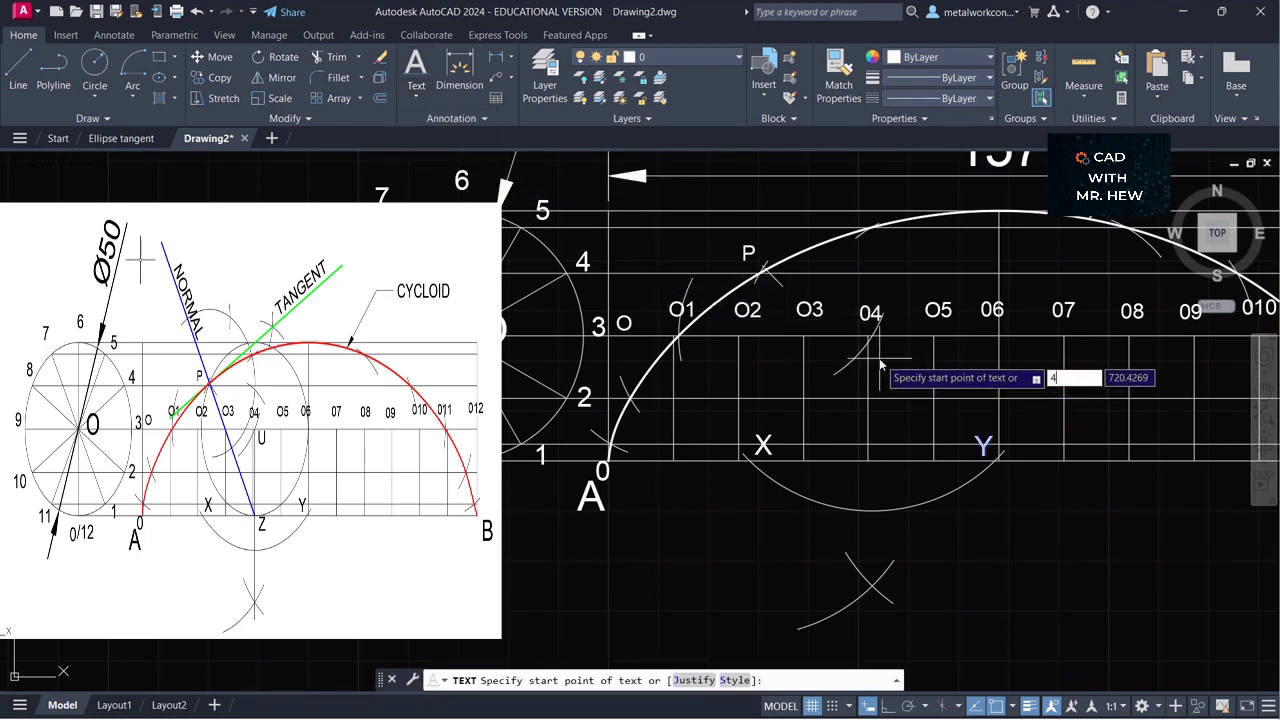
click(880, 357)
key(Return)
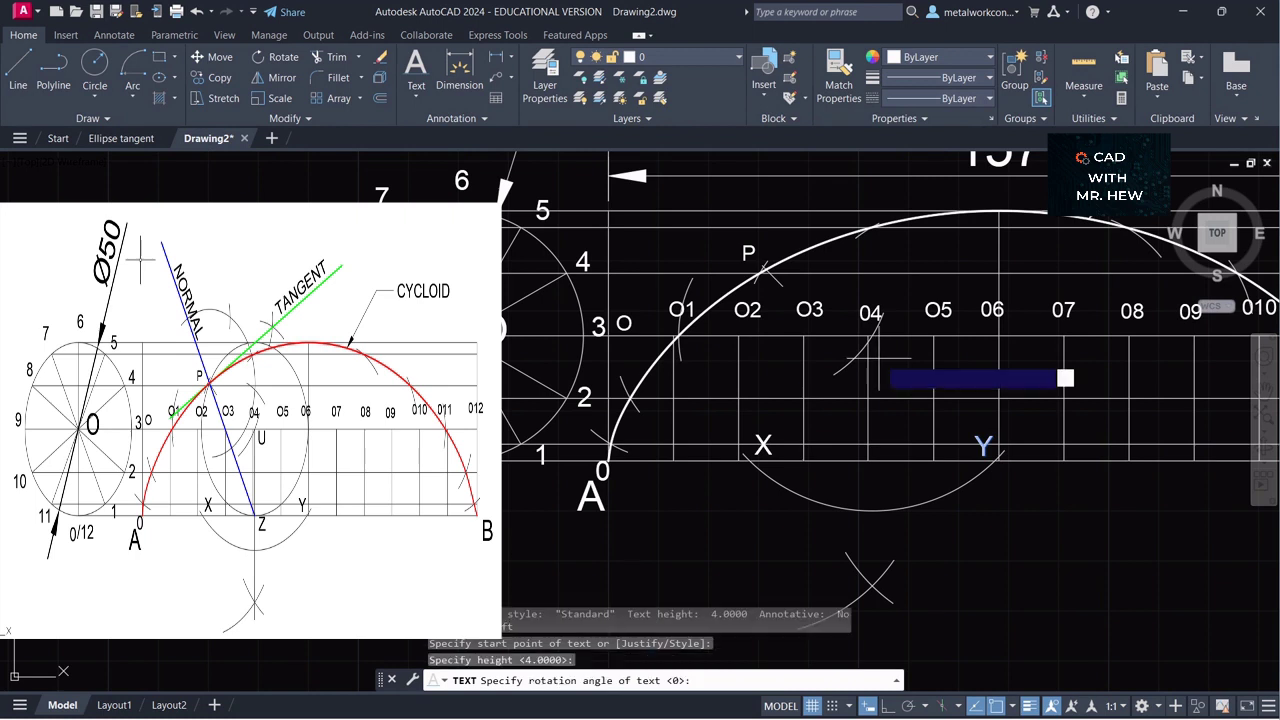
key(Return)
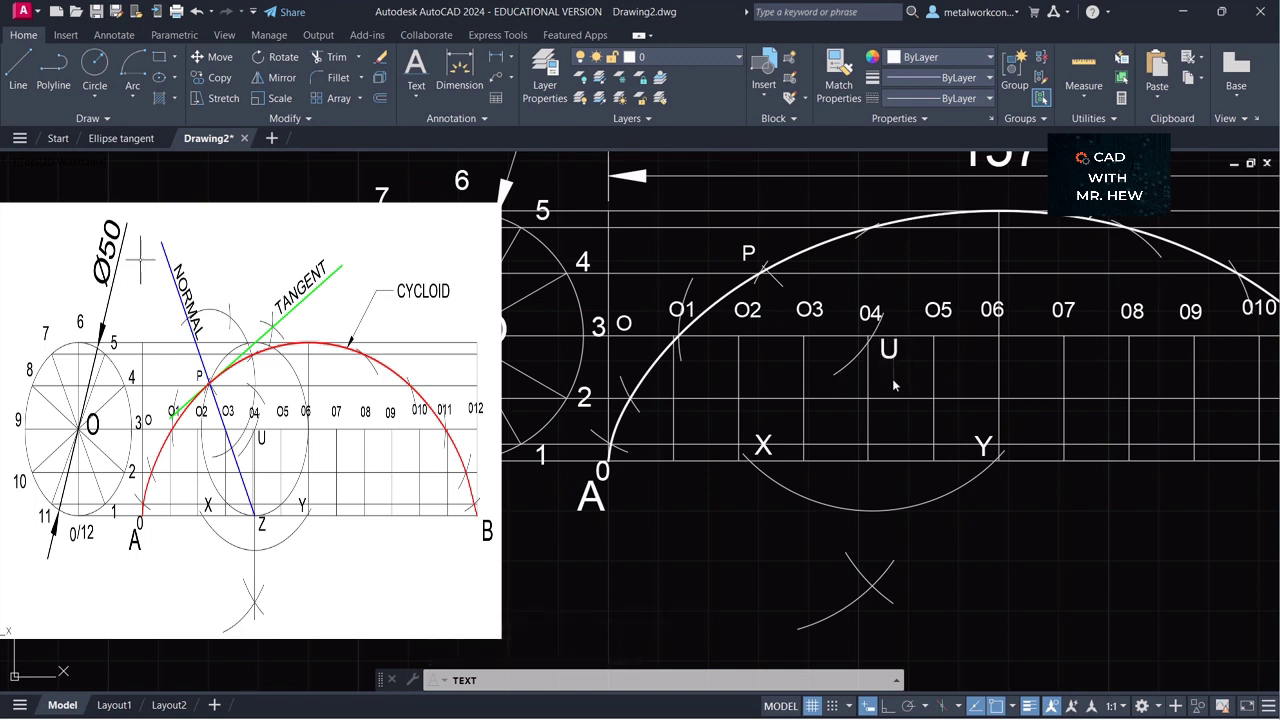
key(Return)
key(Return)
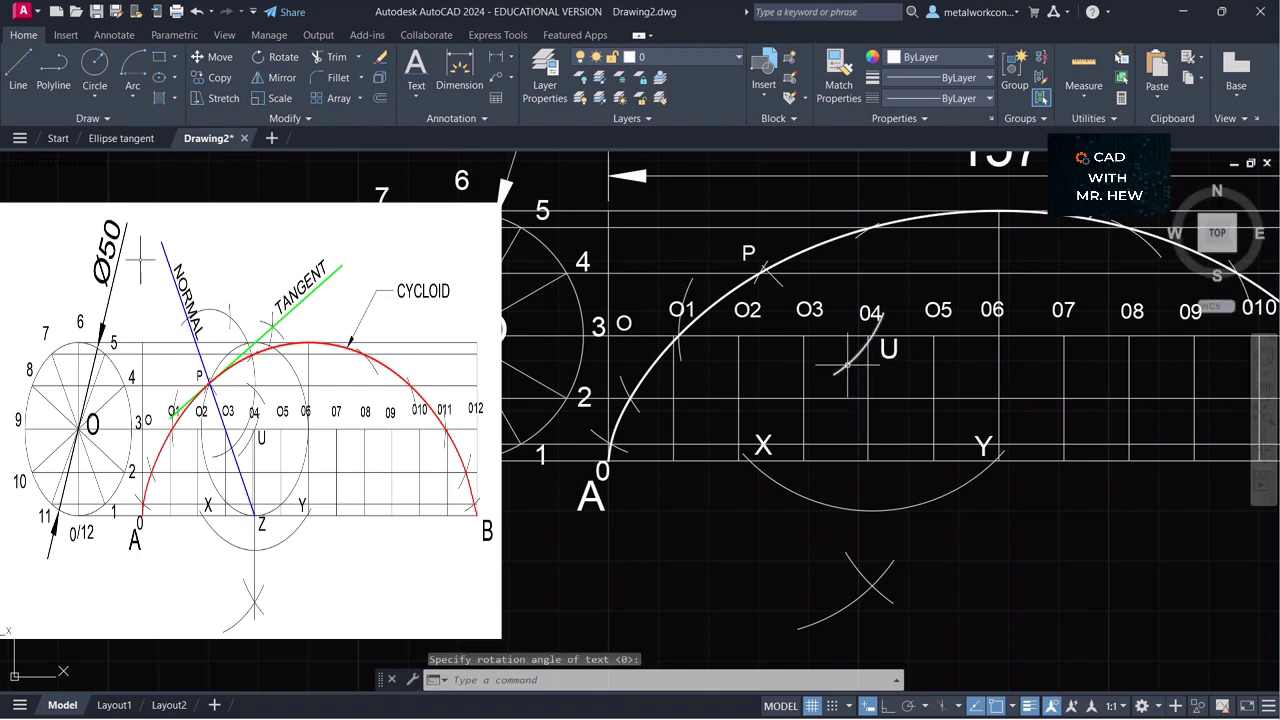
click(850, 361)
key(Escape)
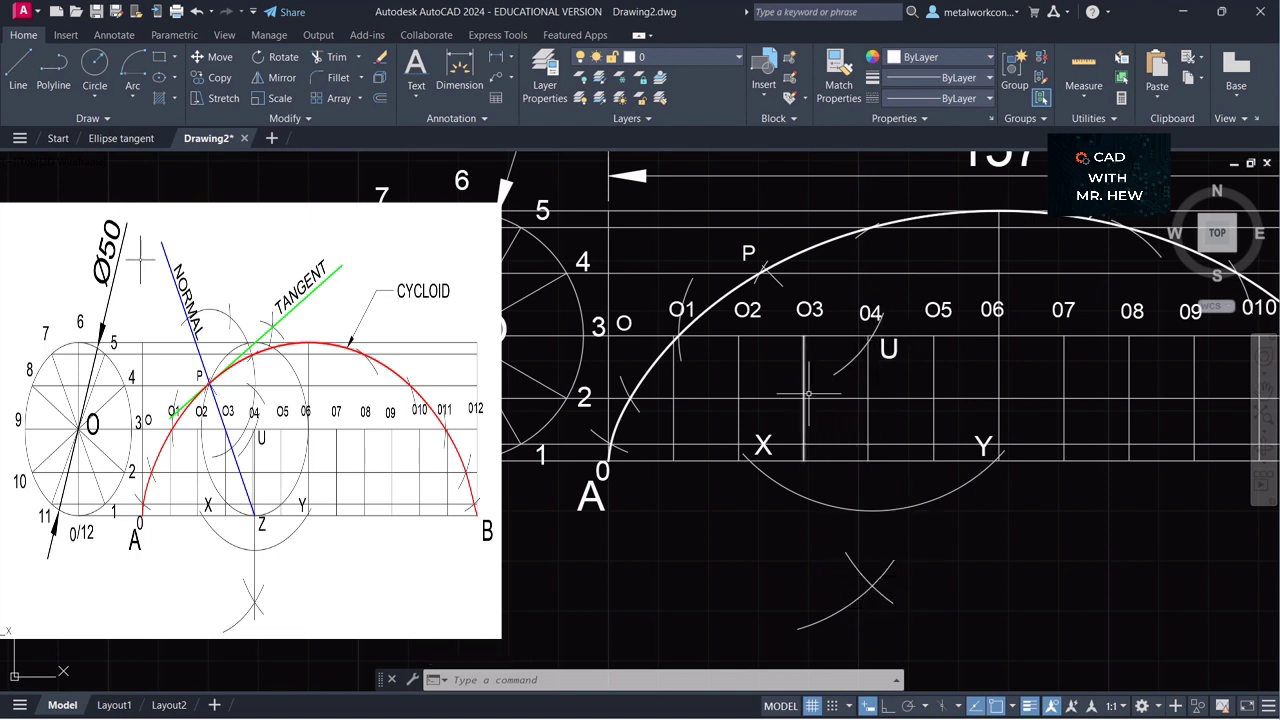
- Draw a vertical line from U down to the crossing of the arcs drawn from X and Y
click(15, 72)
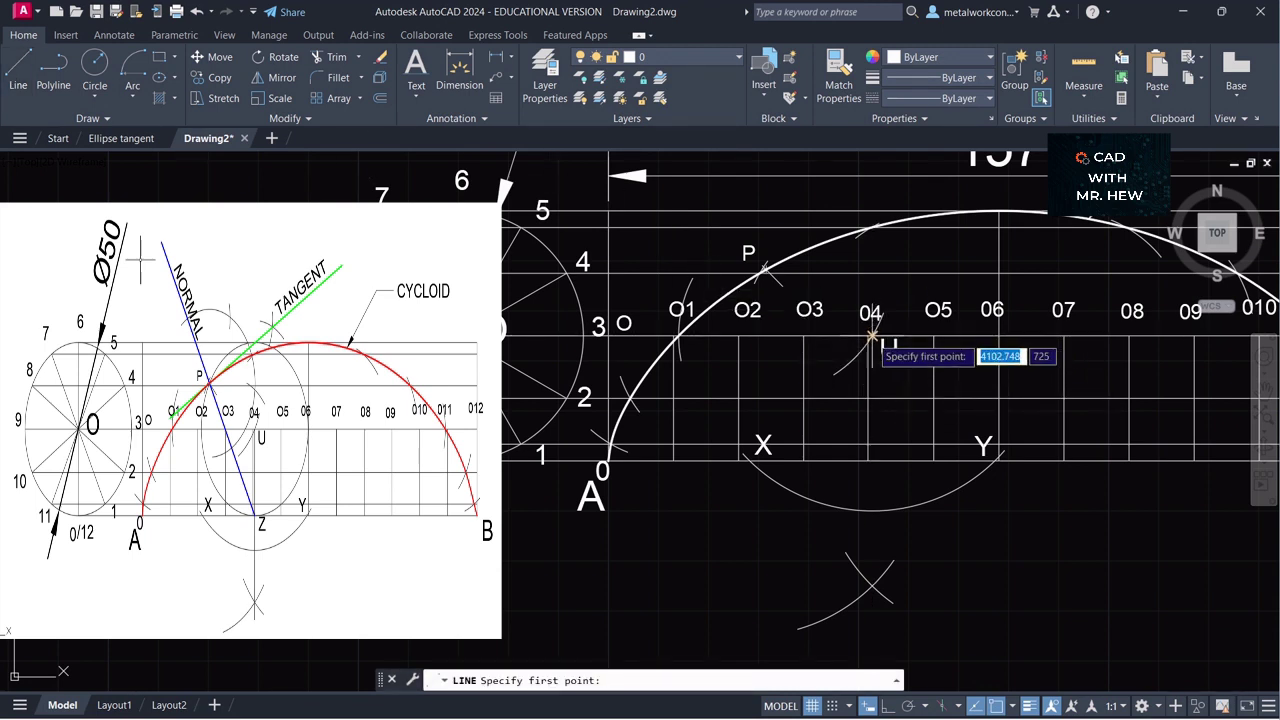
click(871, 337)
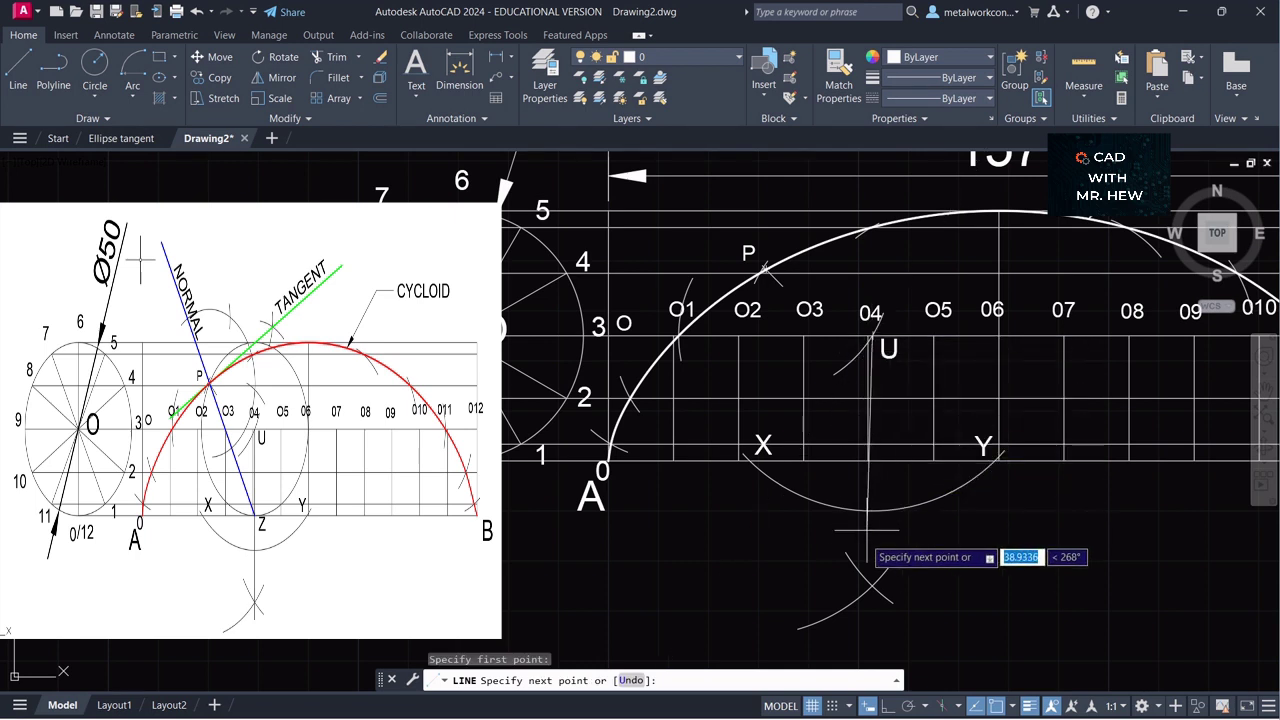
click(871, 585)
key(Return)
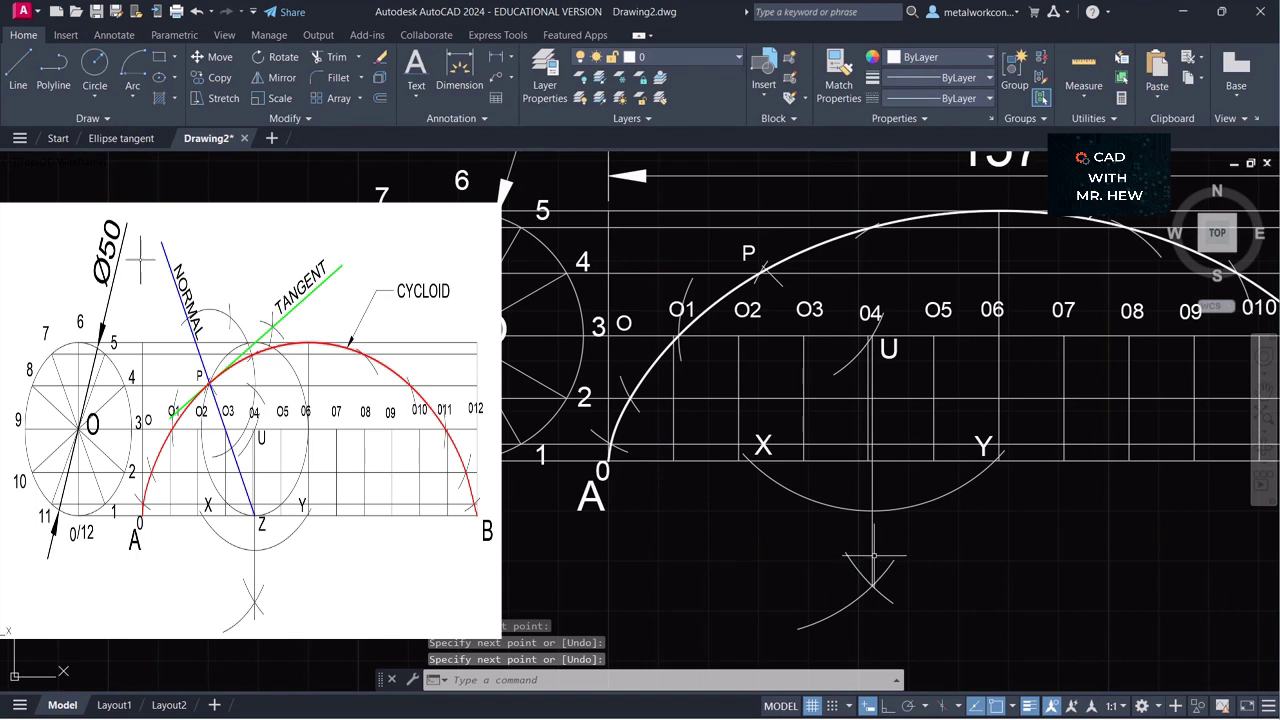
- Stretch the lower end of the vertical line from U straight down about 5 units past the arc crossing
click(872, 558)
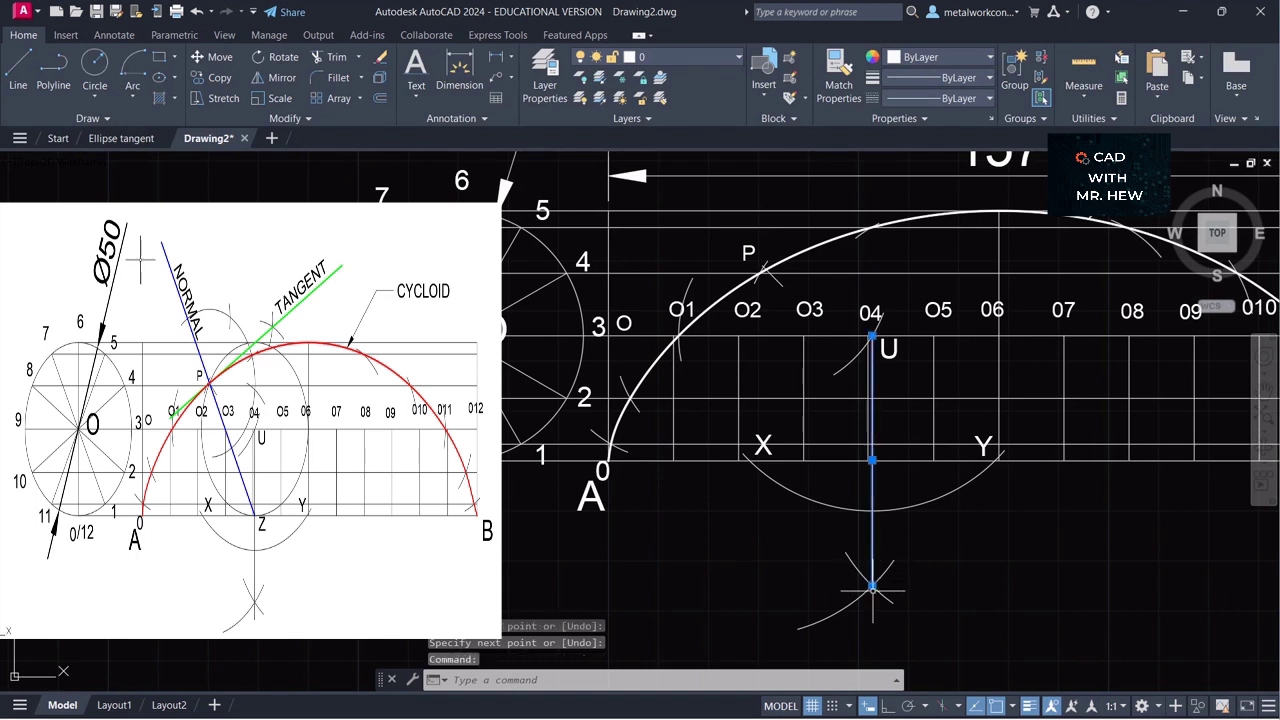
click(872, 587)
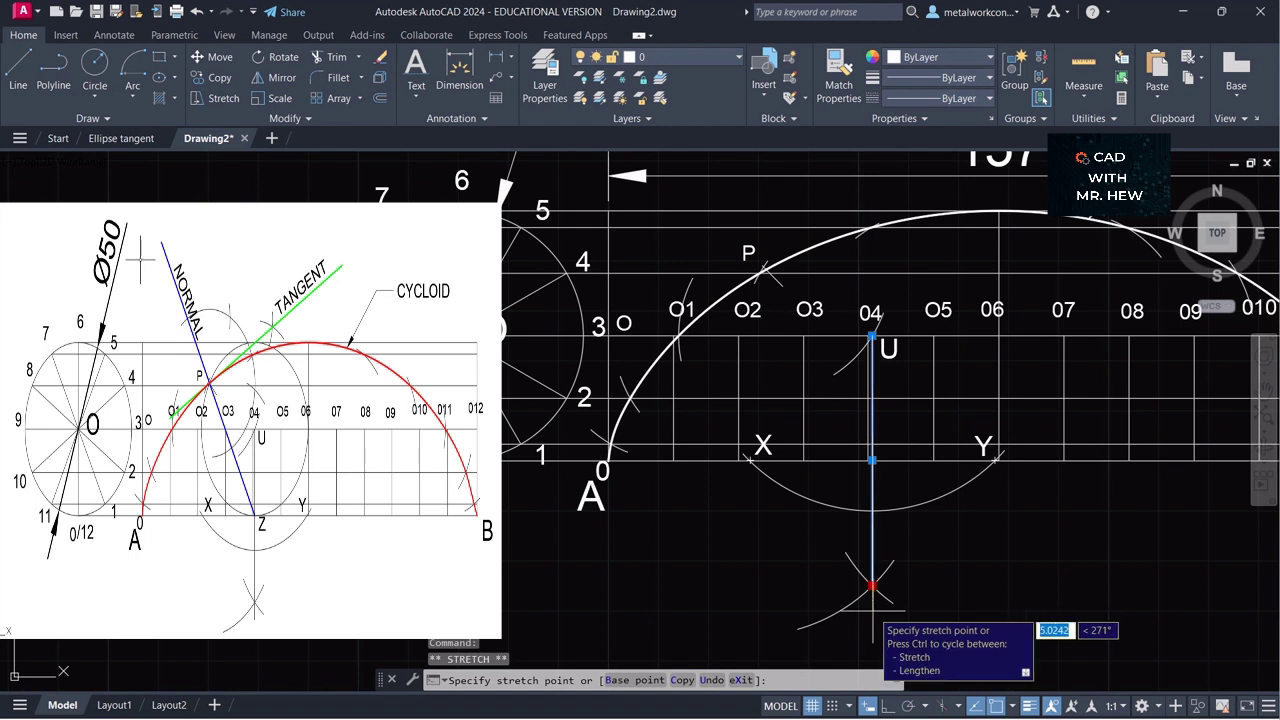
click(872, 611)
click(1041, 563)
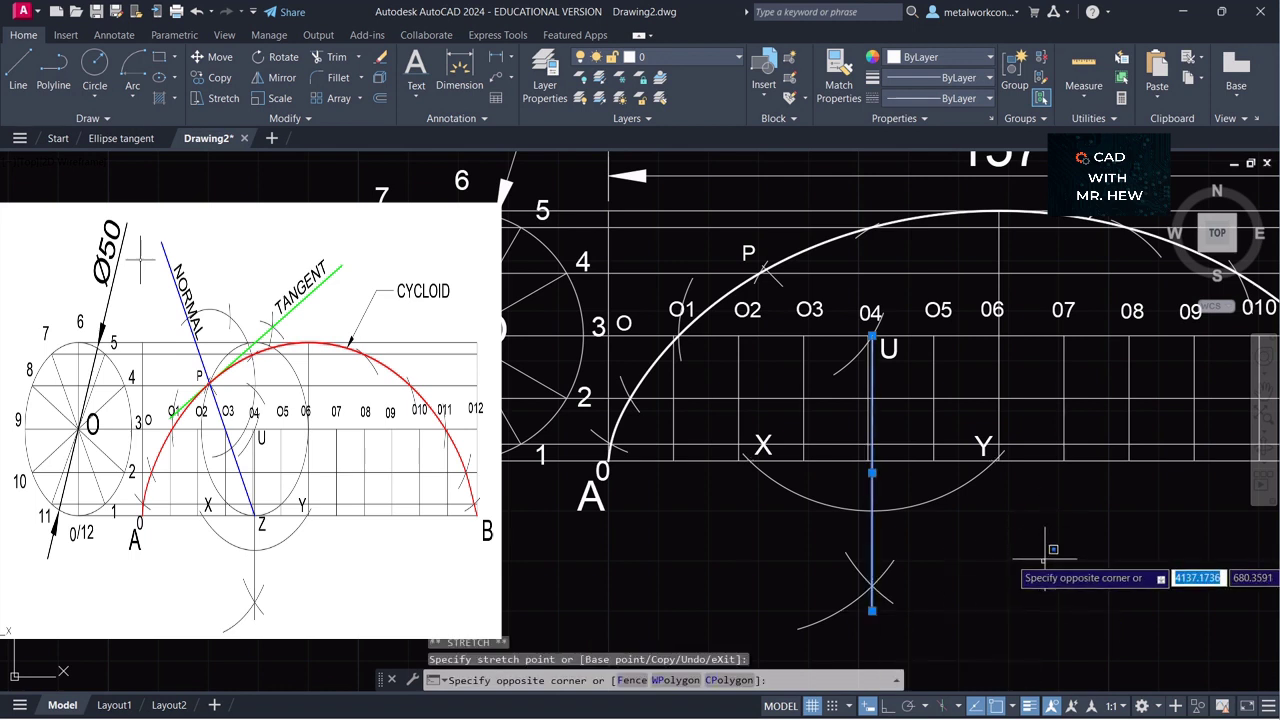
key(Escape)
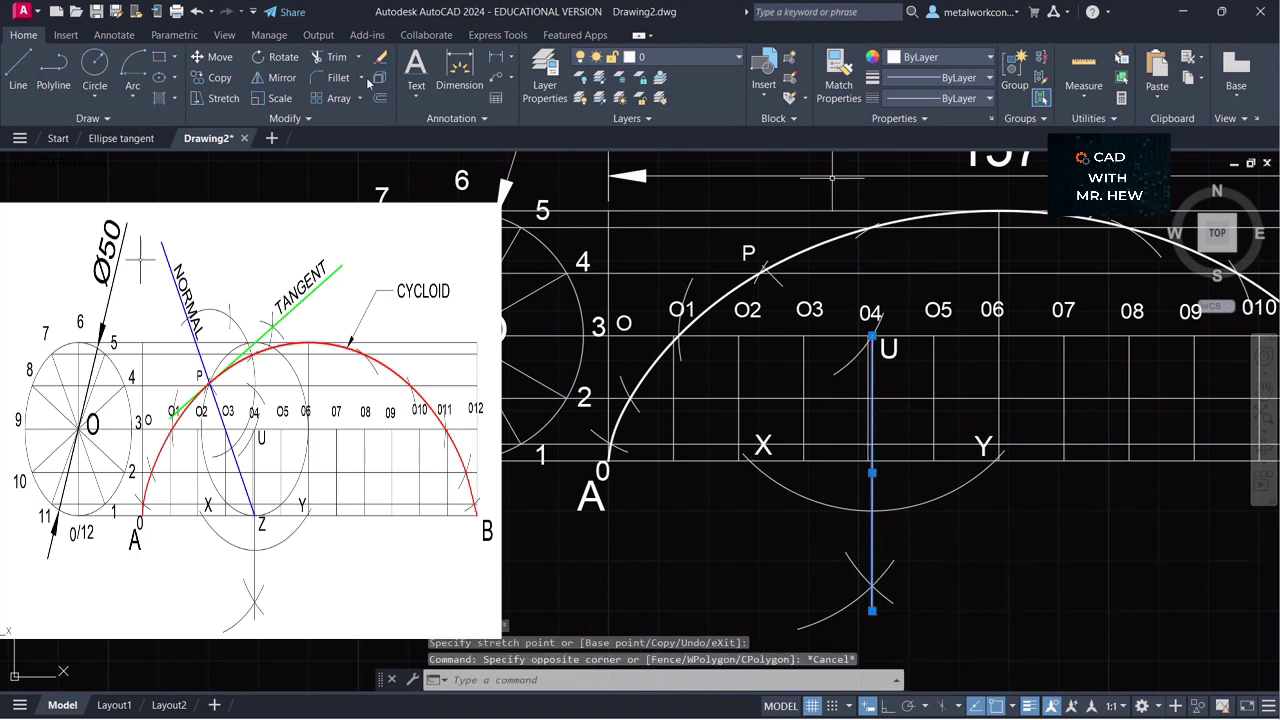
click(420, 98)
click(446, 158)
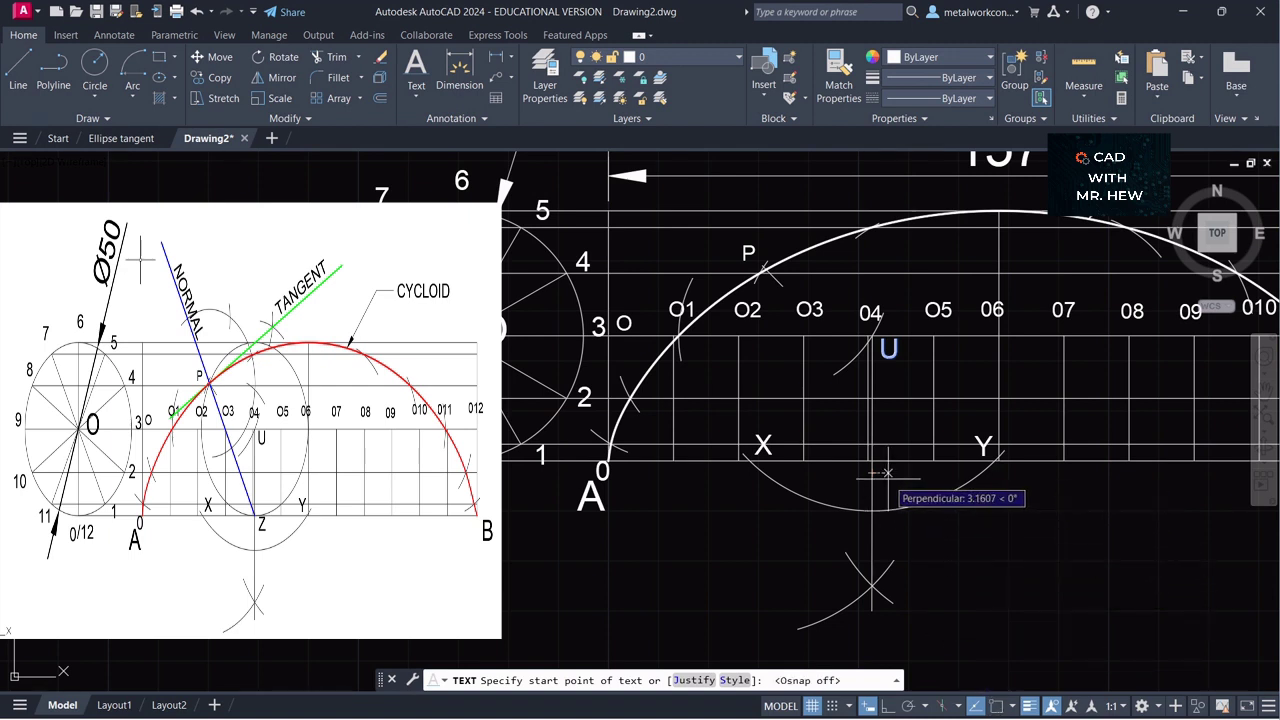
key(Escape)
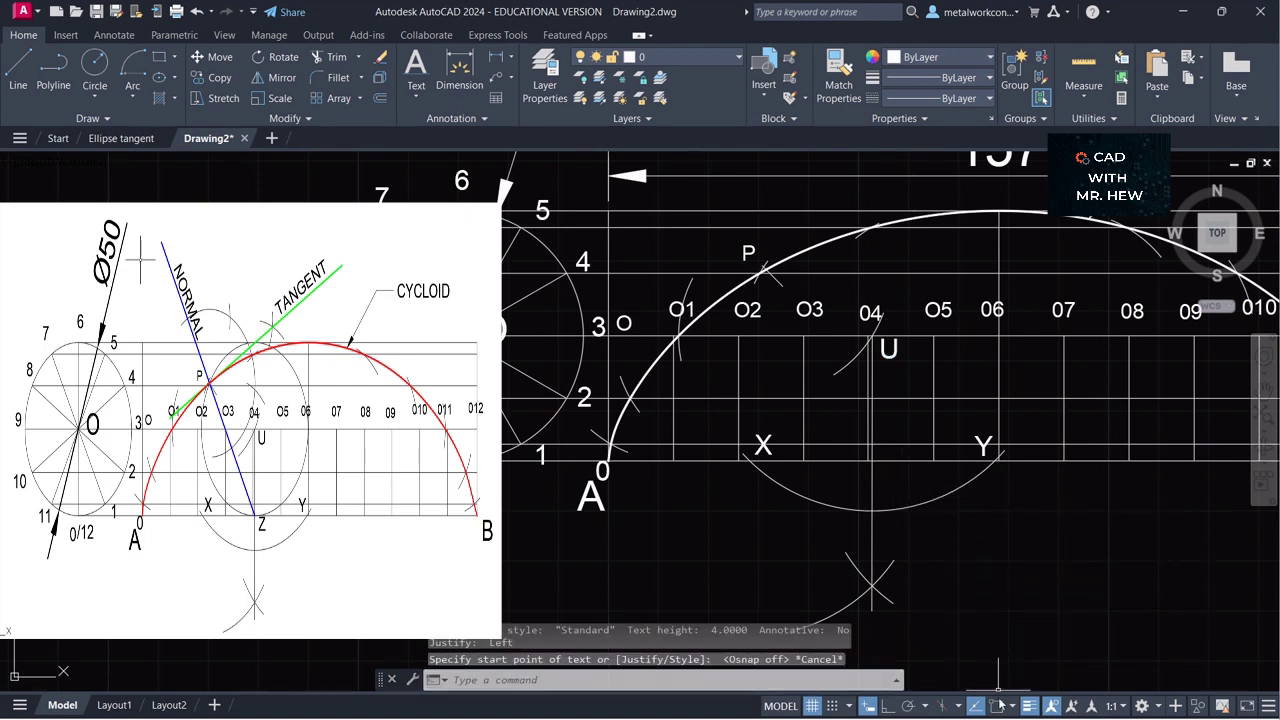
- With object snap off, label the vertical line's crossing with the base line Z in 4-high single-line text at 0 rotation
click(999, 707)
click(999, 707)
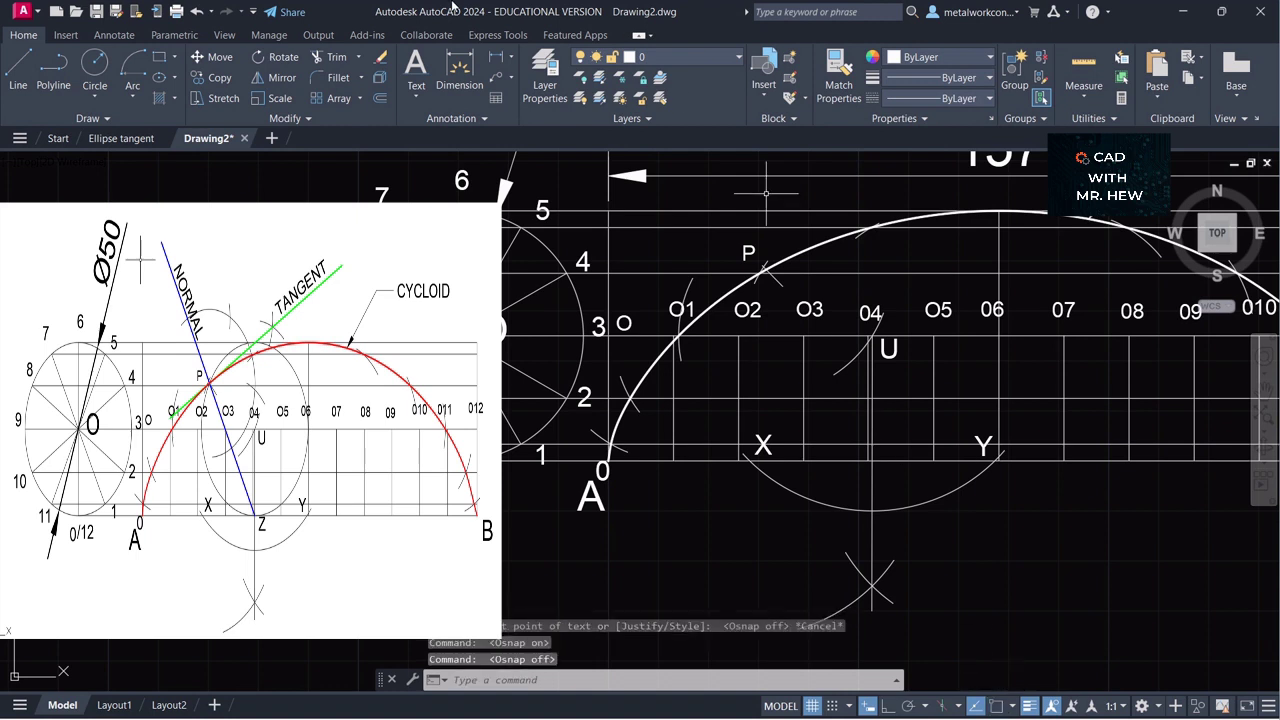
click(416, 95)
click(440, 168)
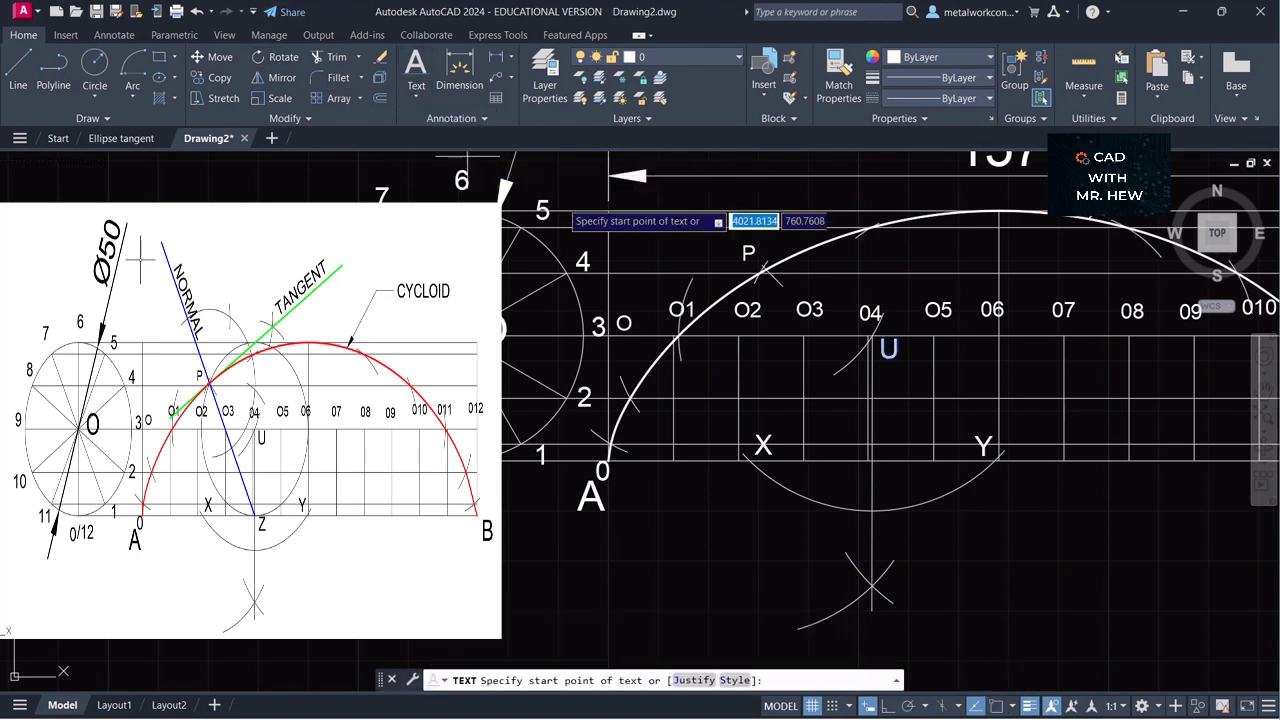
click(879, 483)
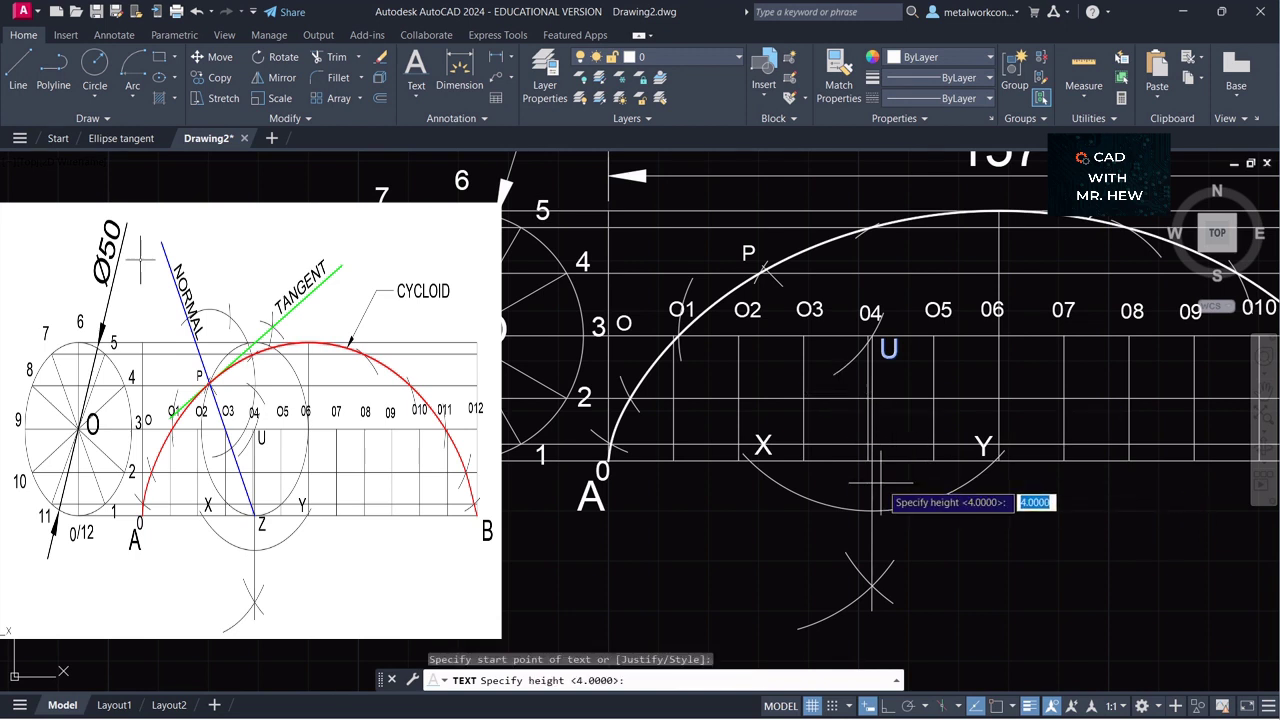
key(Return)
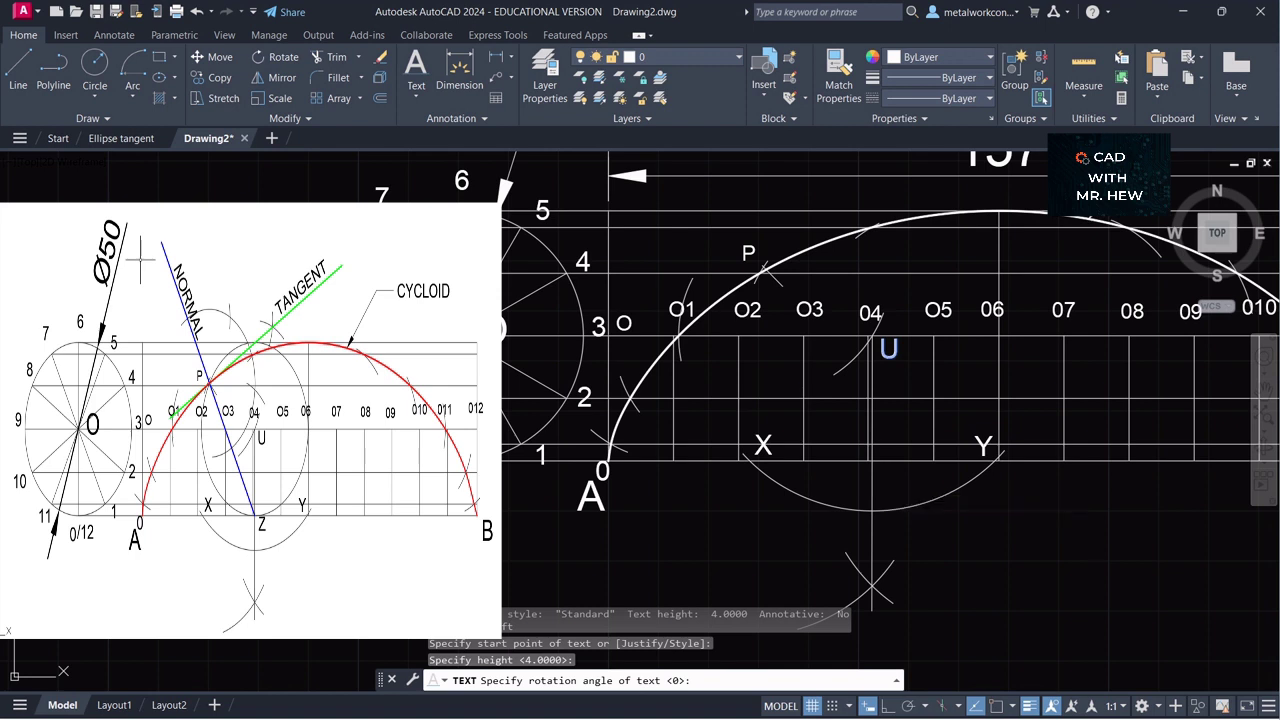
key(Return)
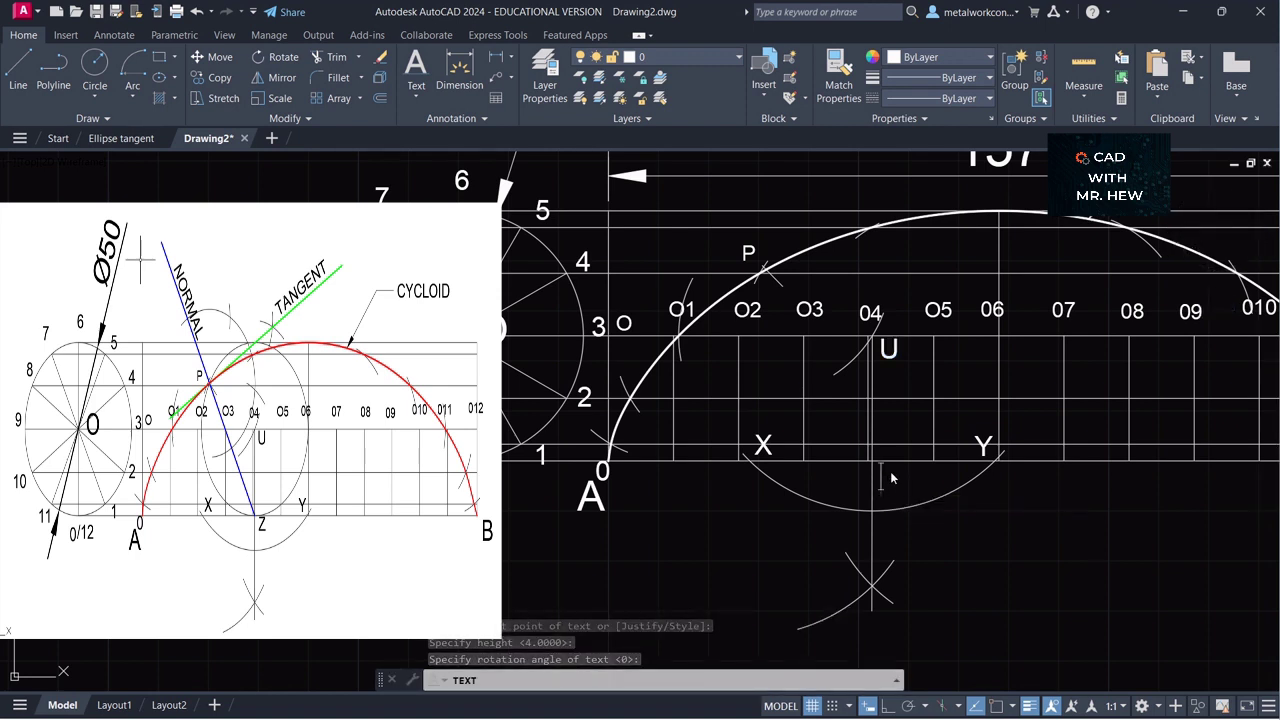
text(Z)
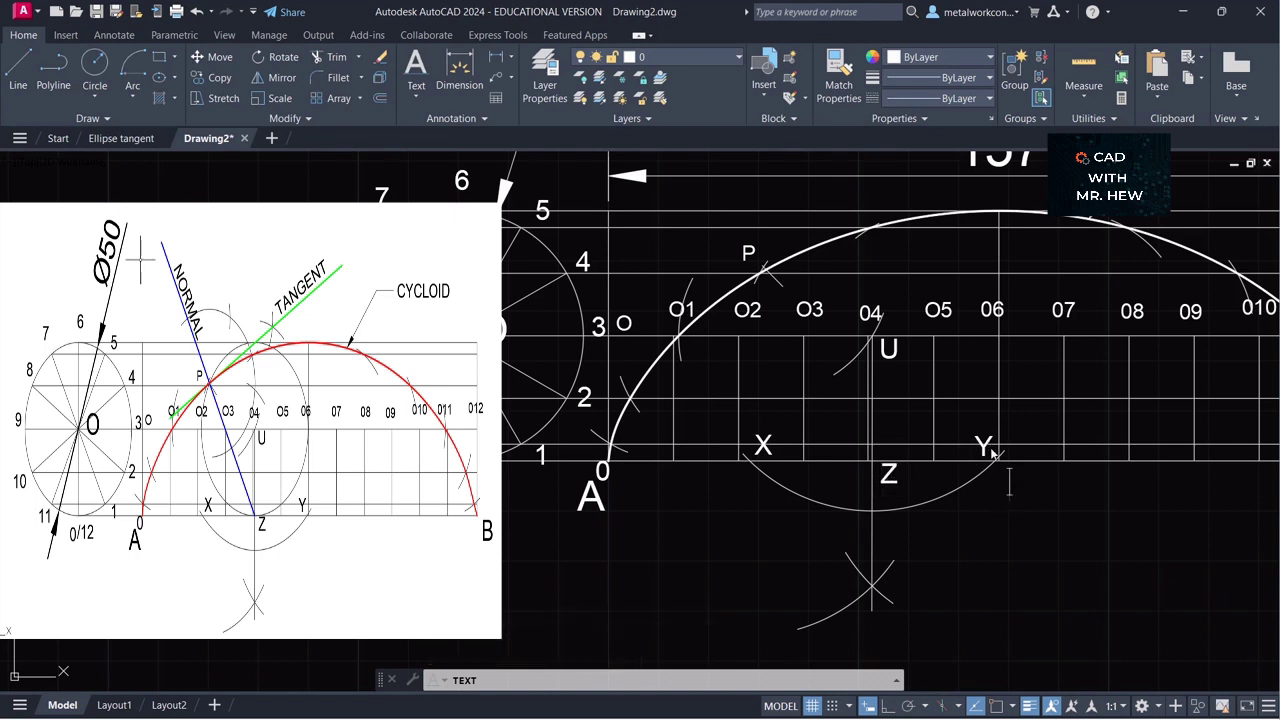
key(Escape)
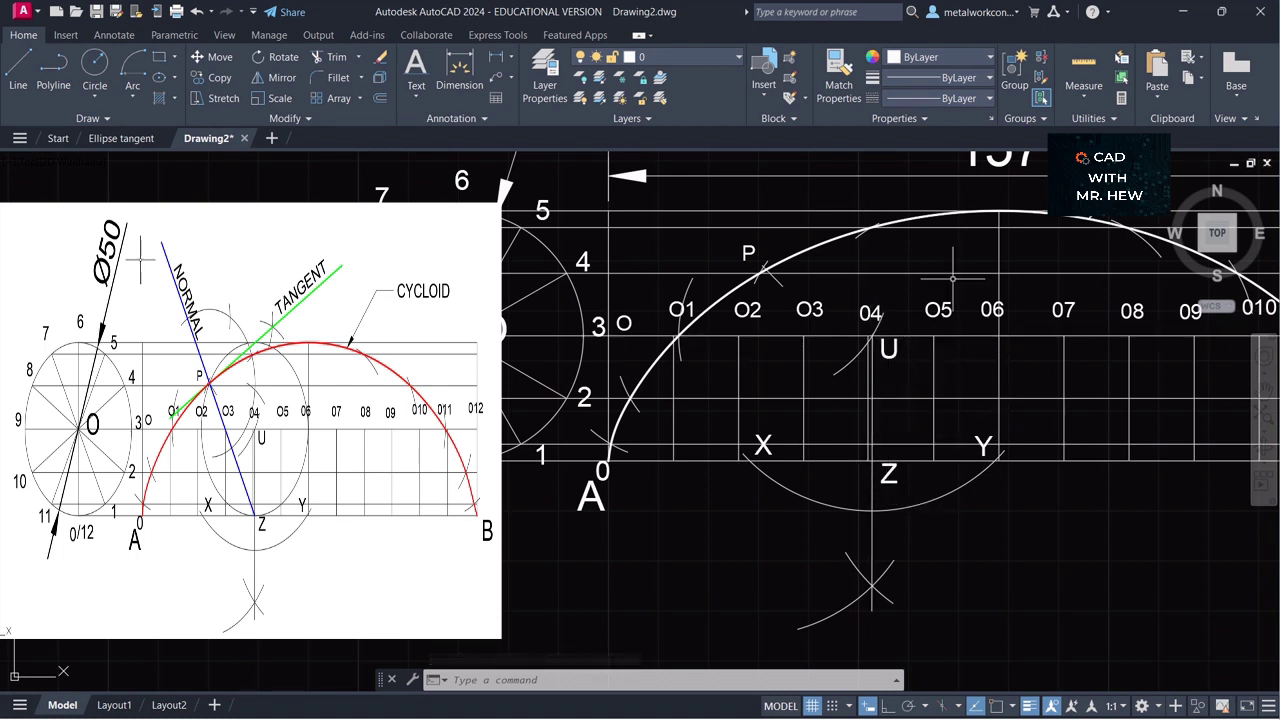
- With object snap on, draw a circle centred at U with its radius reaching Z on the base line
click(95, 62)
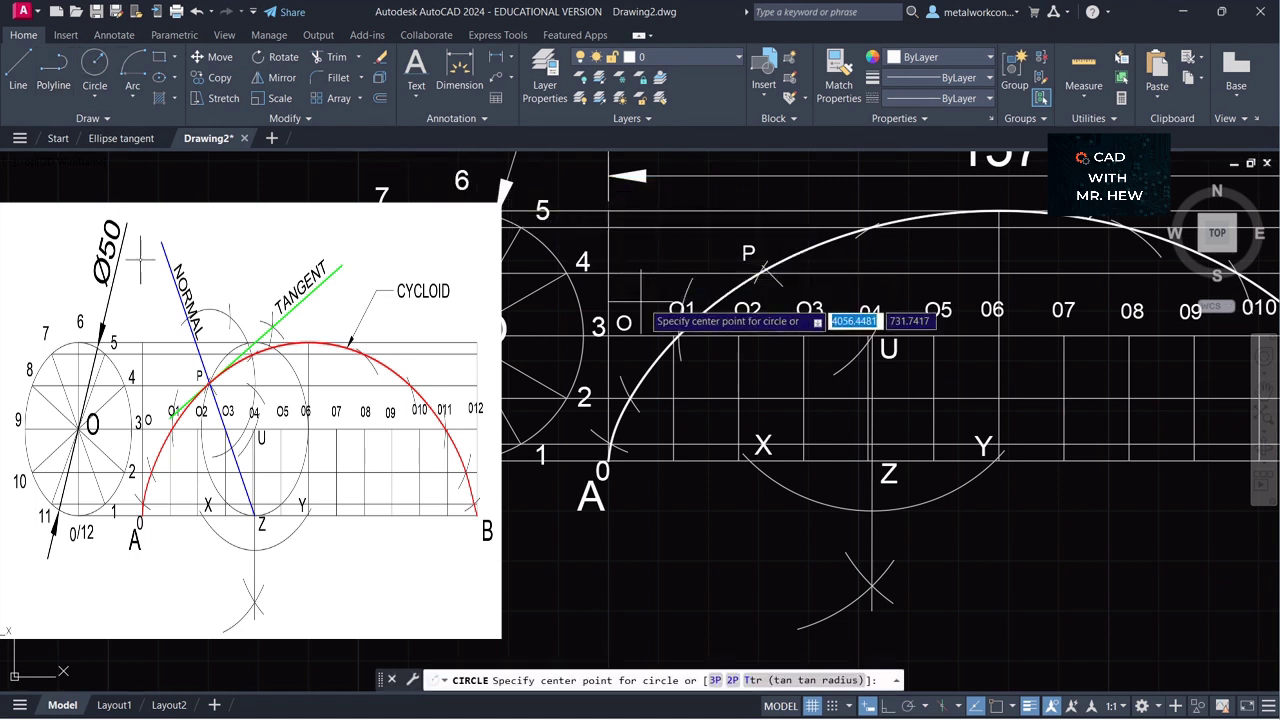
scroll(874, 335, up, 4)
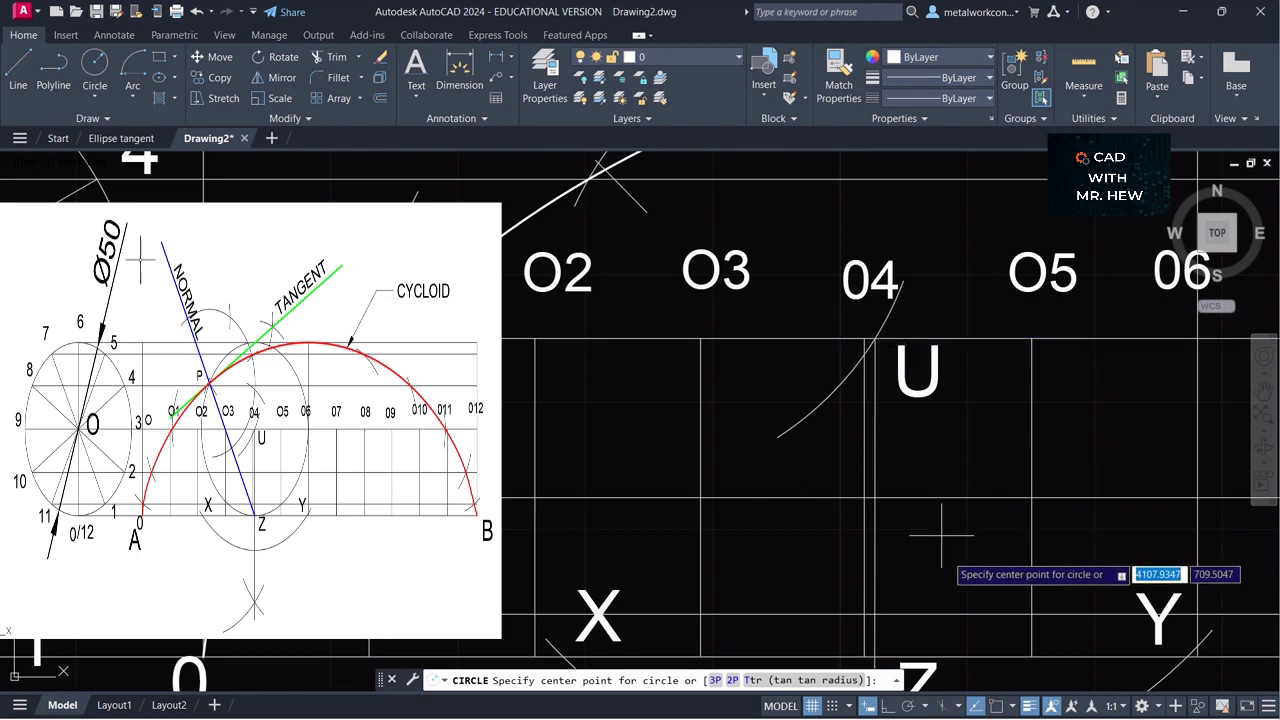
click(995, 706)
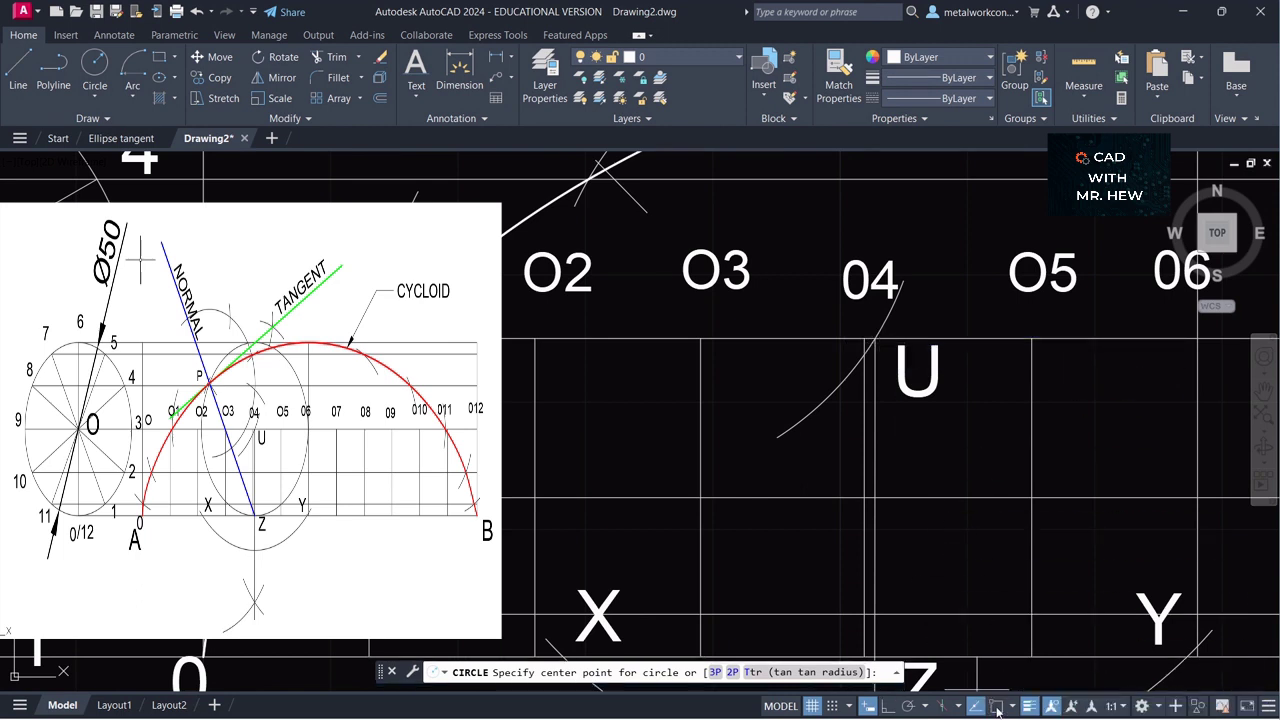
click(874, 339)
scroll(874, 339, down, 4)
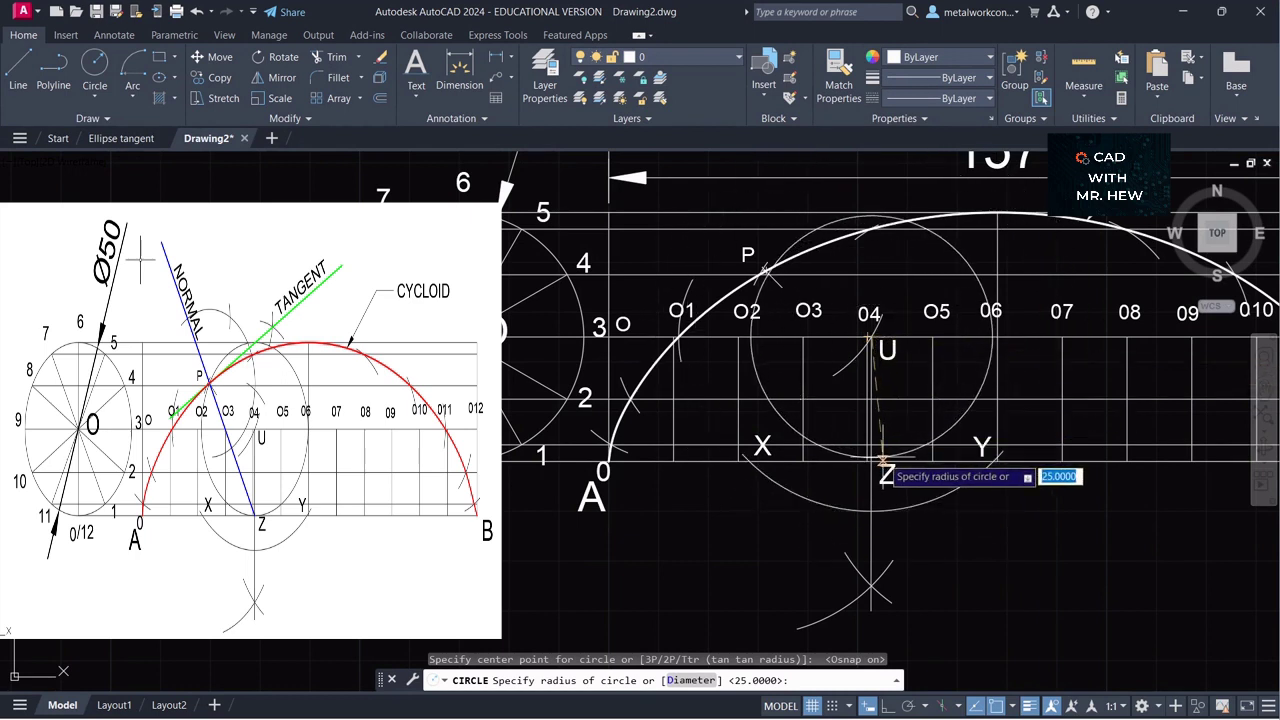
click(870, 462)
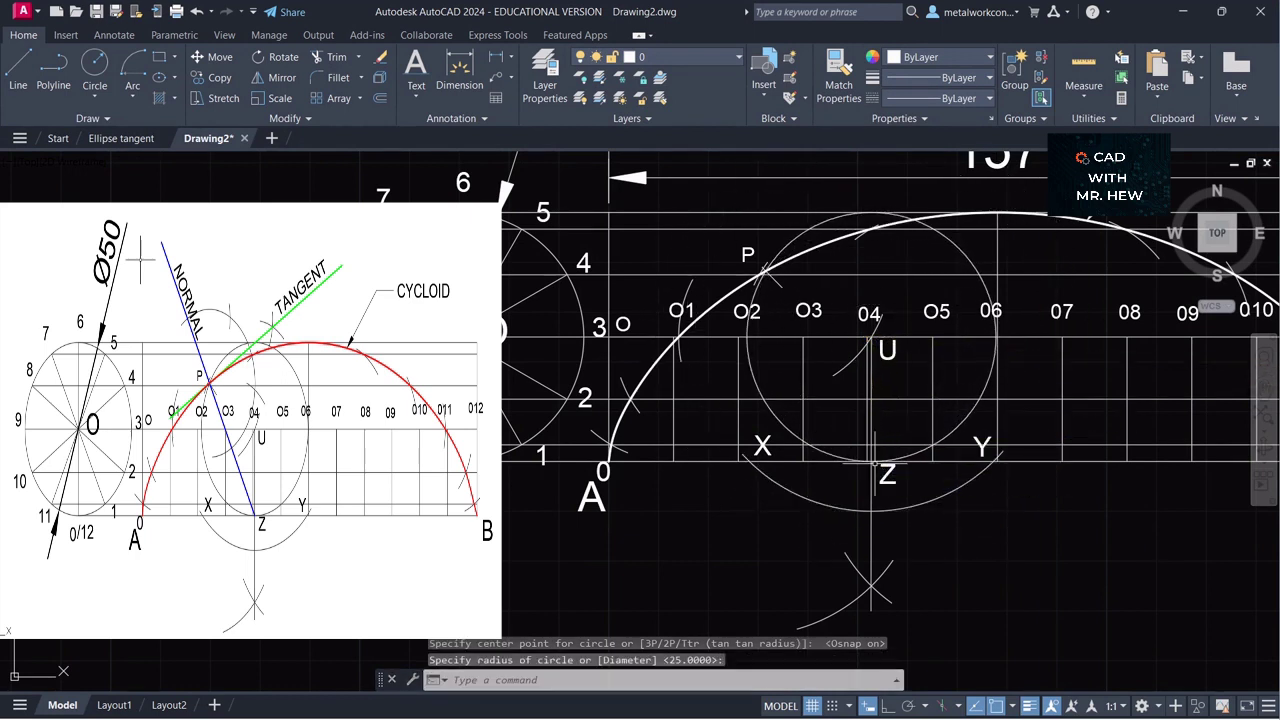
- Start another circle for the normal and tangent construction at point P
key(Return)
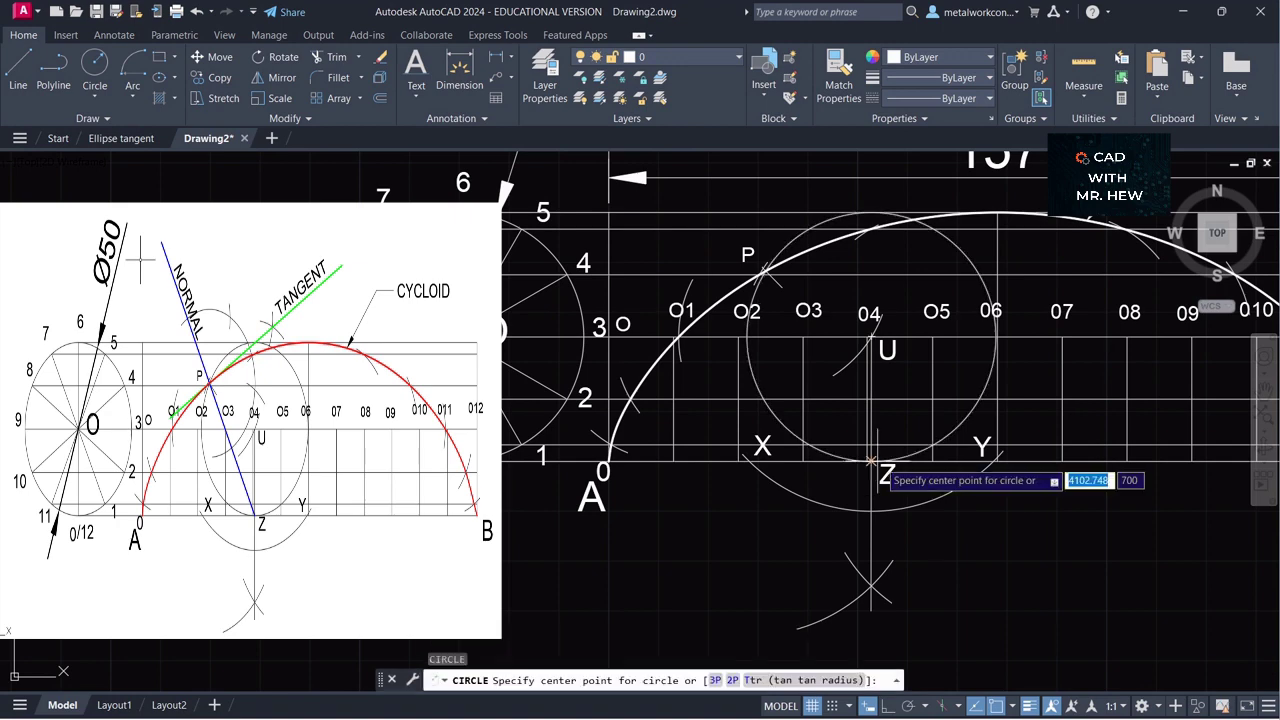
click(1264, 390)
mouse_move(1165, 453)
mouse_down()
mouse_move(1187, 474)
mouse_move(1186, 517)
mouse_up()
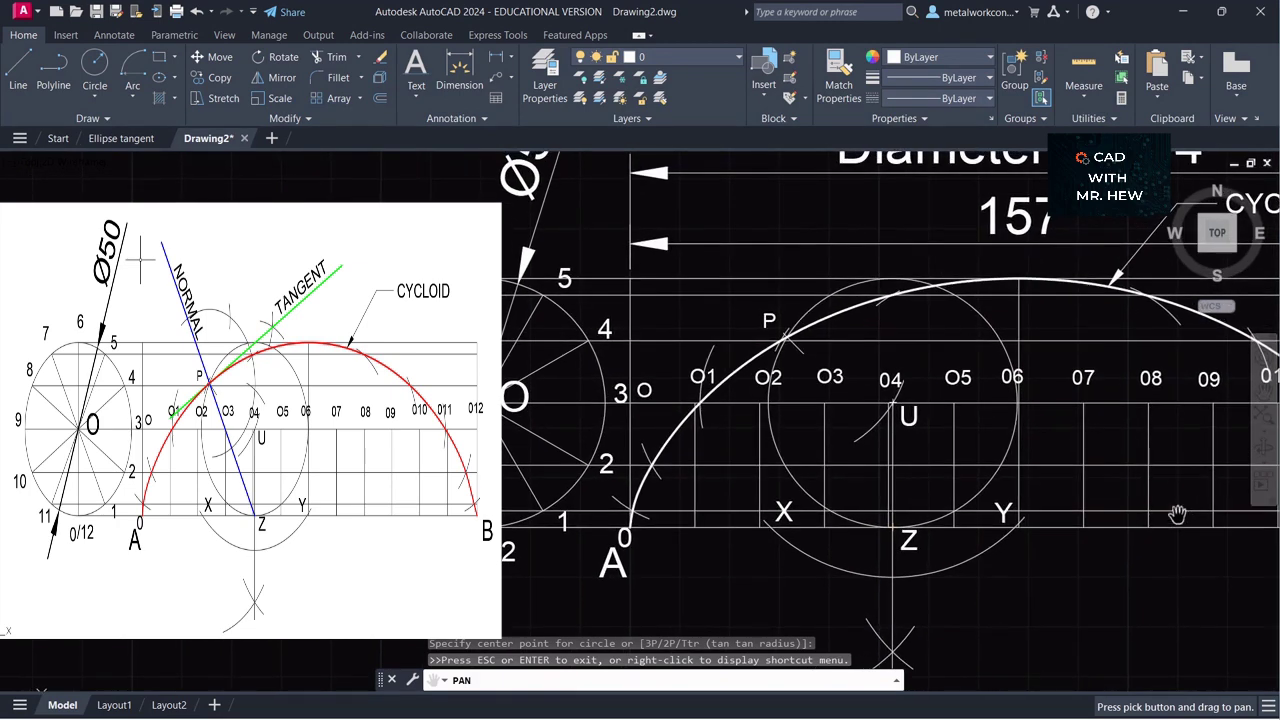